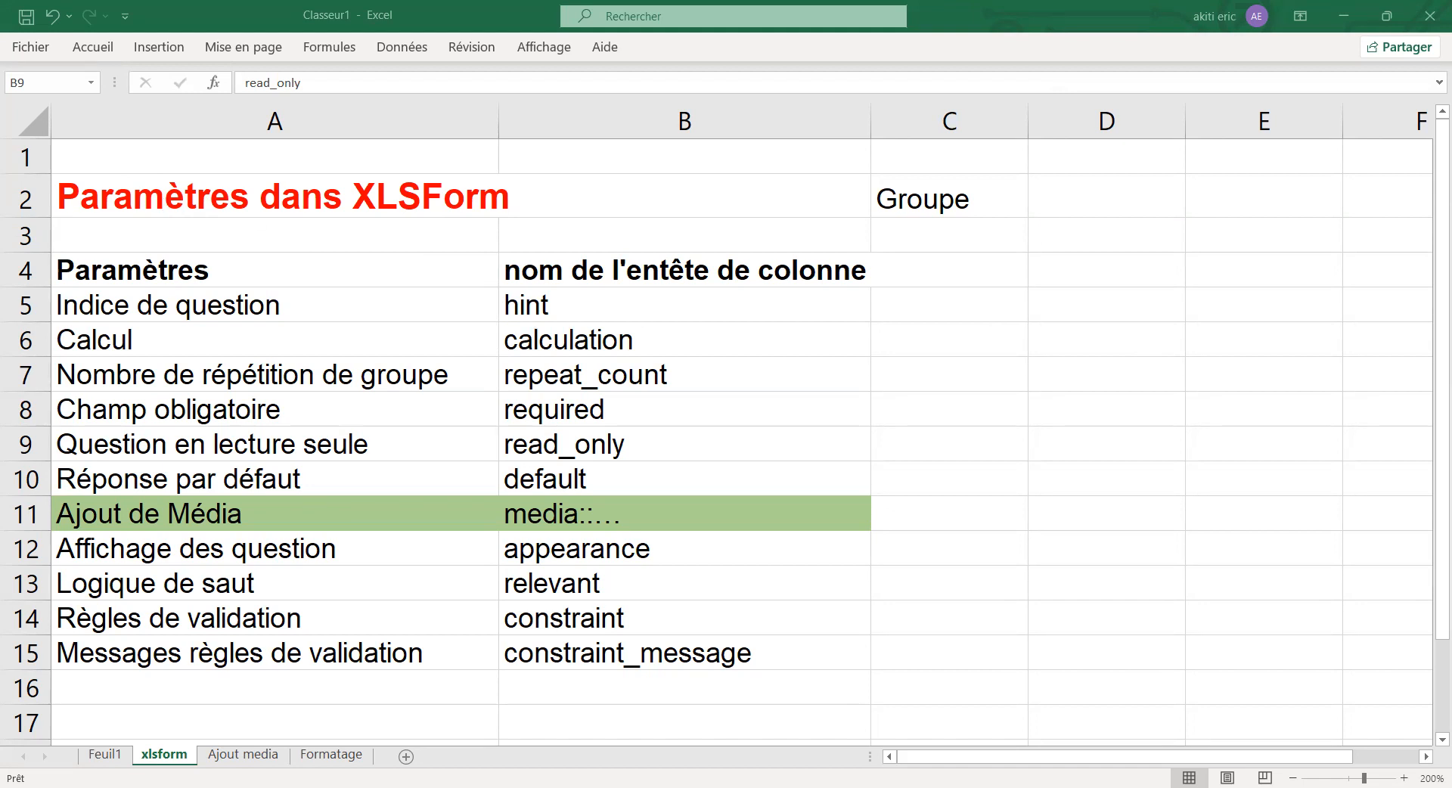
click(241, 755)
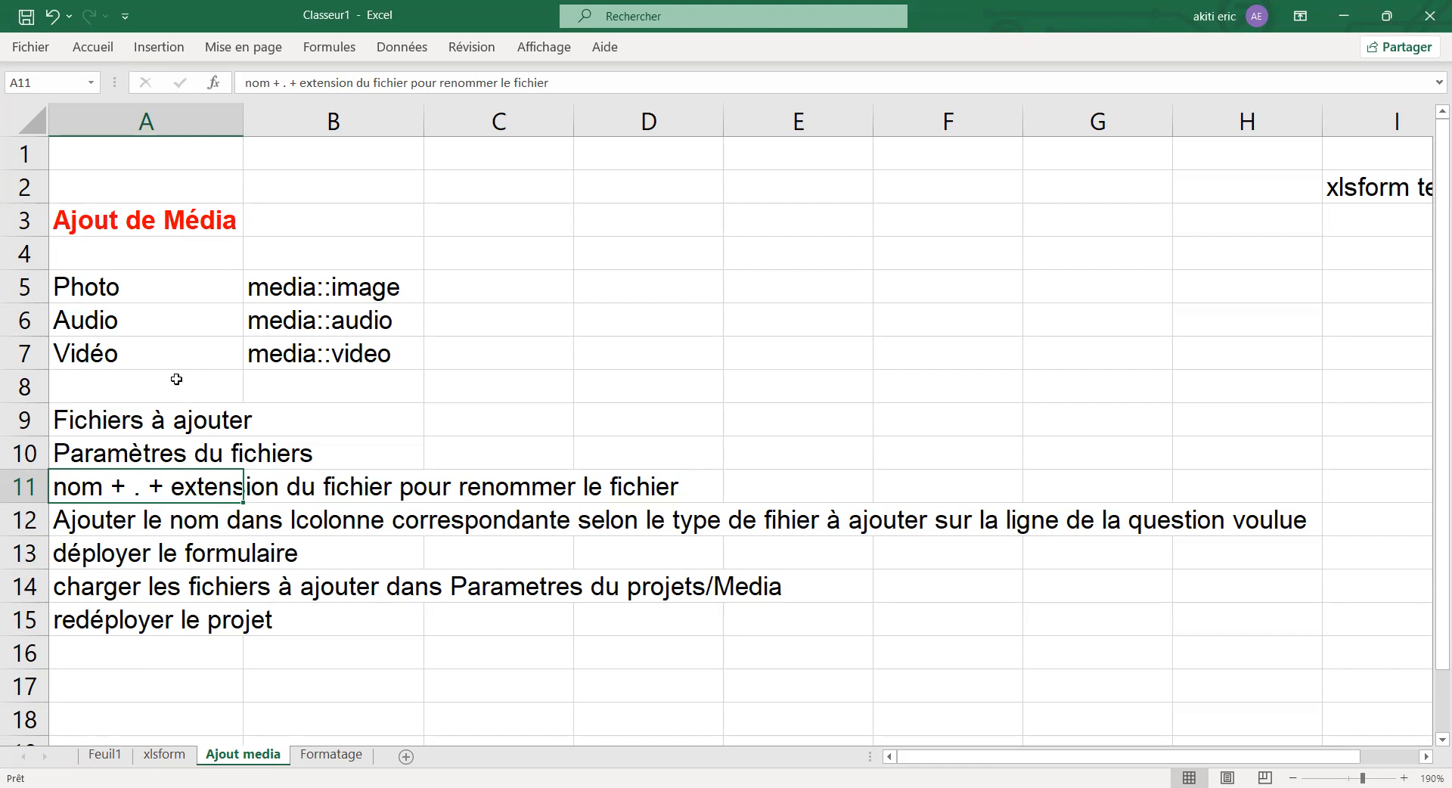
click(164, 754)
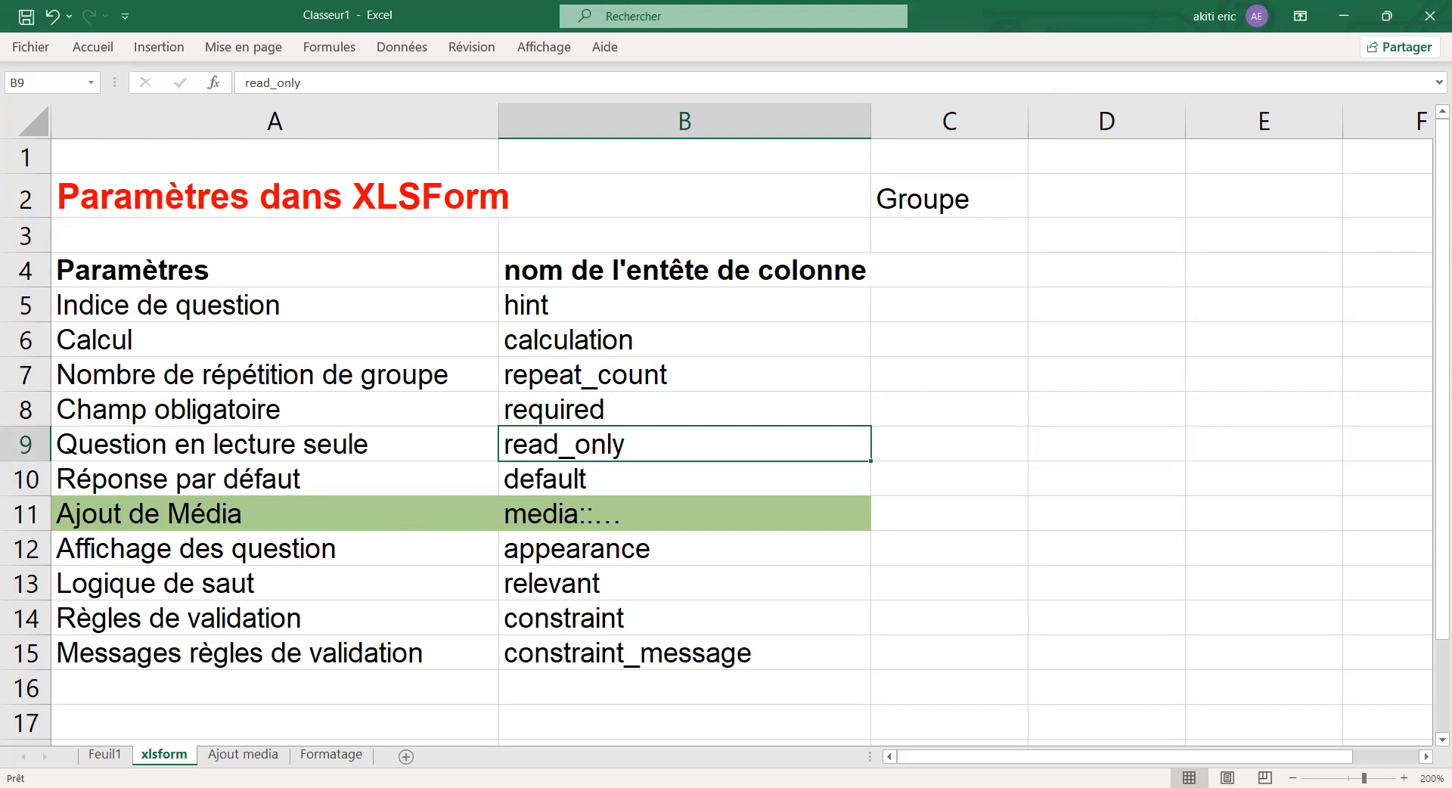
key(alt+Tab)
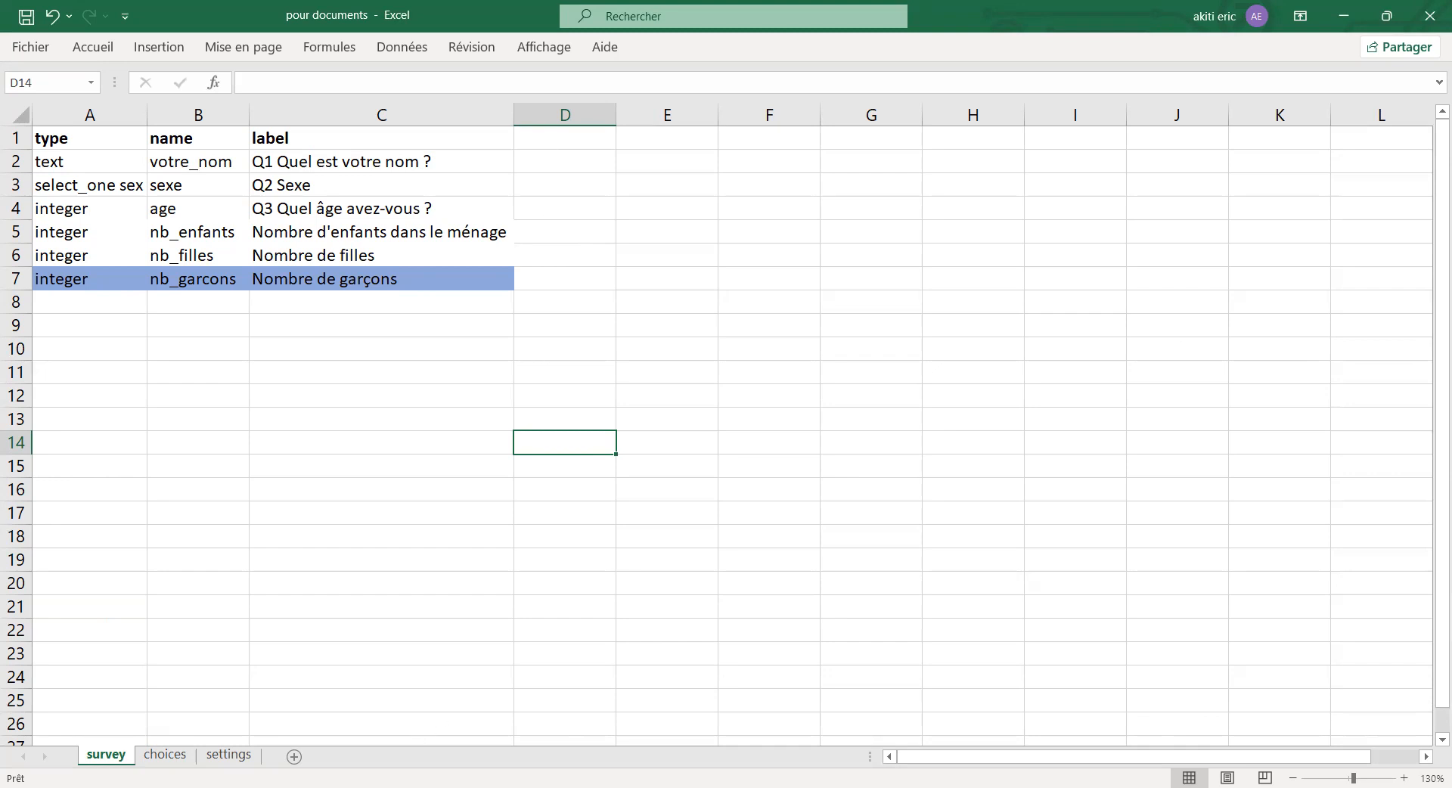
click(441, 718)
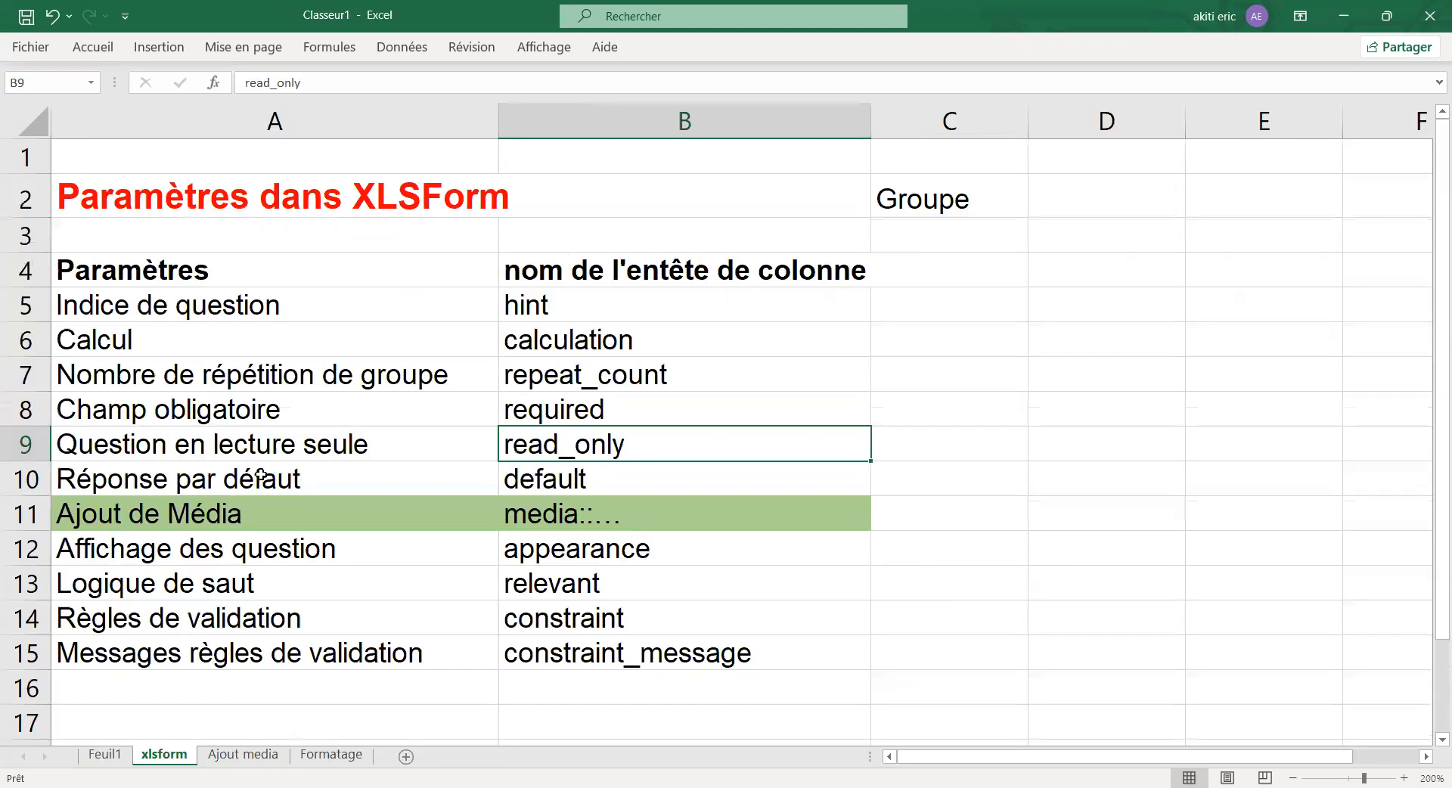
Copy the parameter column names in B5:B15 and paste them transposed into the survey sheet of the pour documents workbook, starting at D1.
click(552, 304)
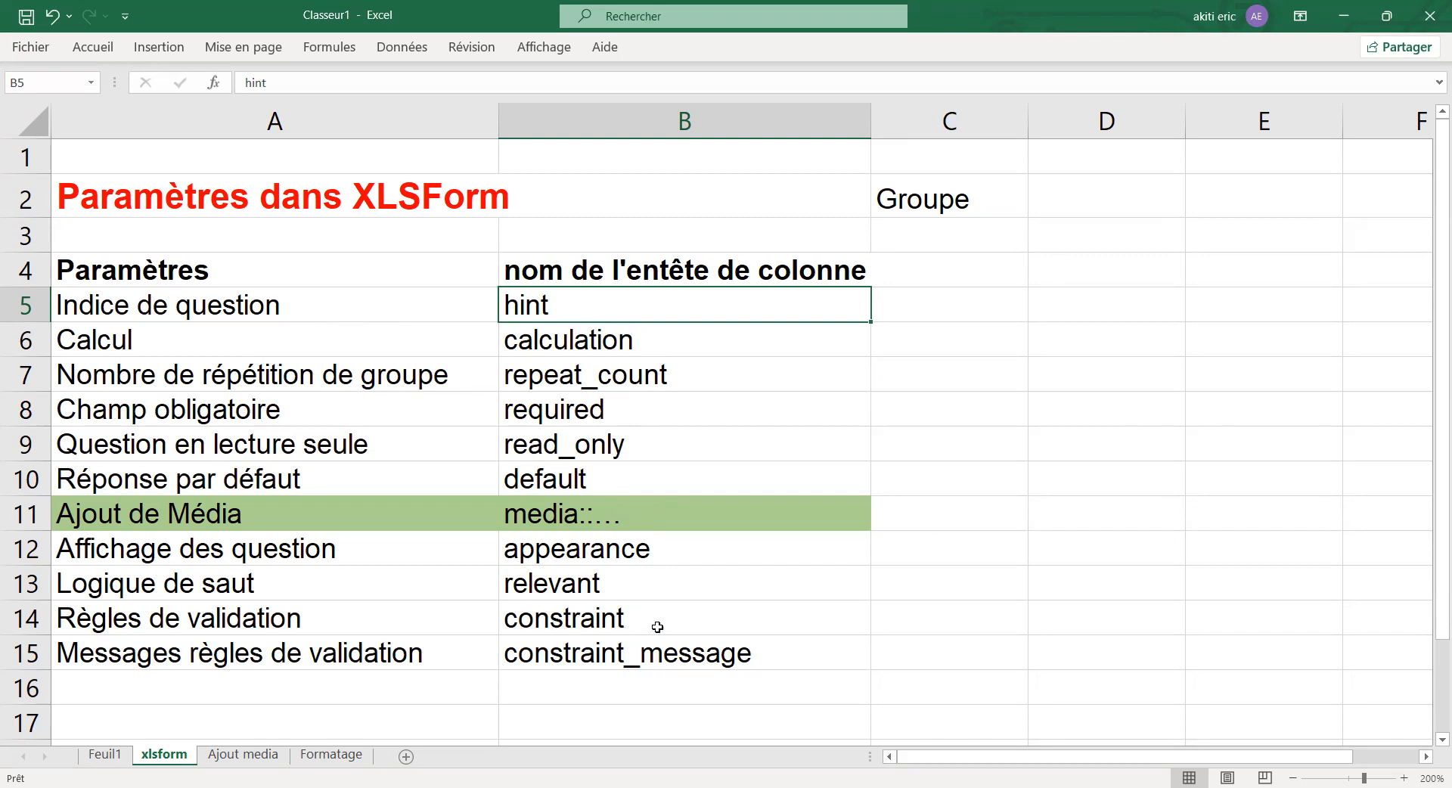
drag(533, 306, 610, 648)
key(ctrl+c)
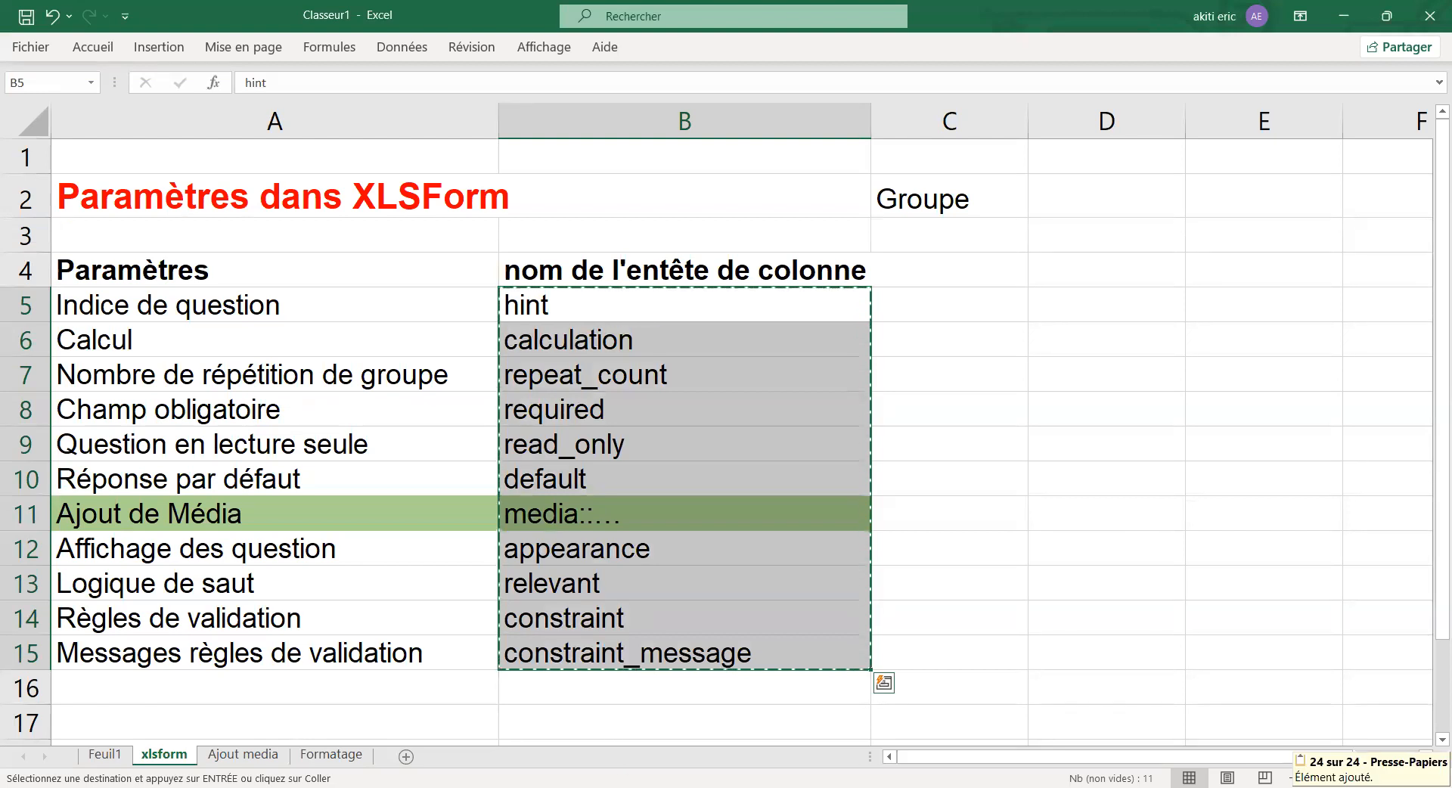
key(alt+Tab)
click(550, 137)
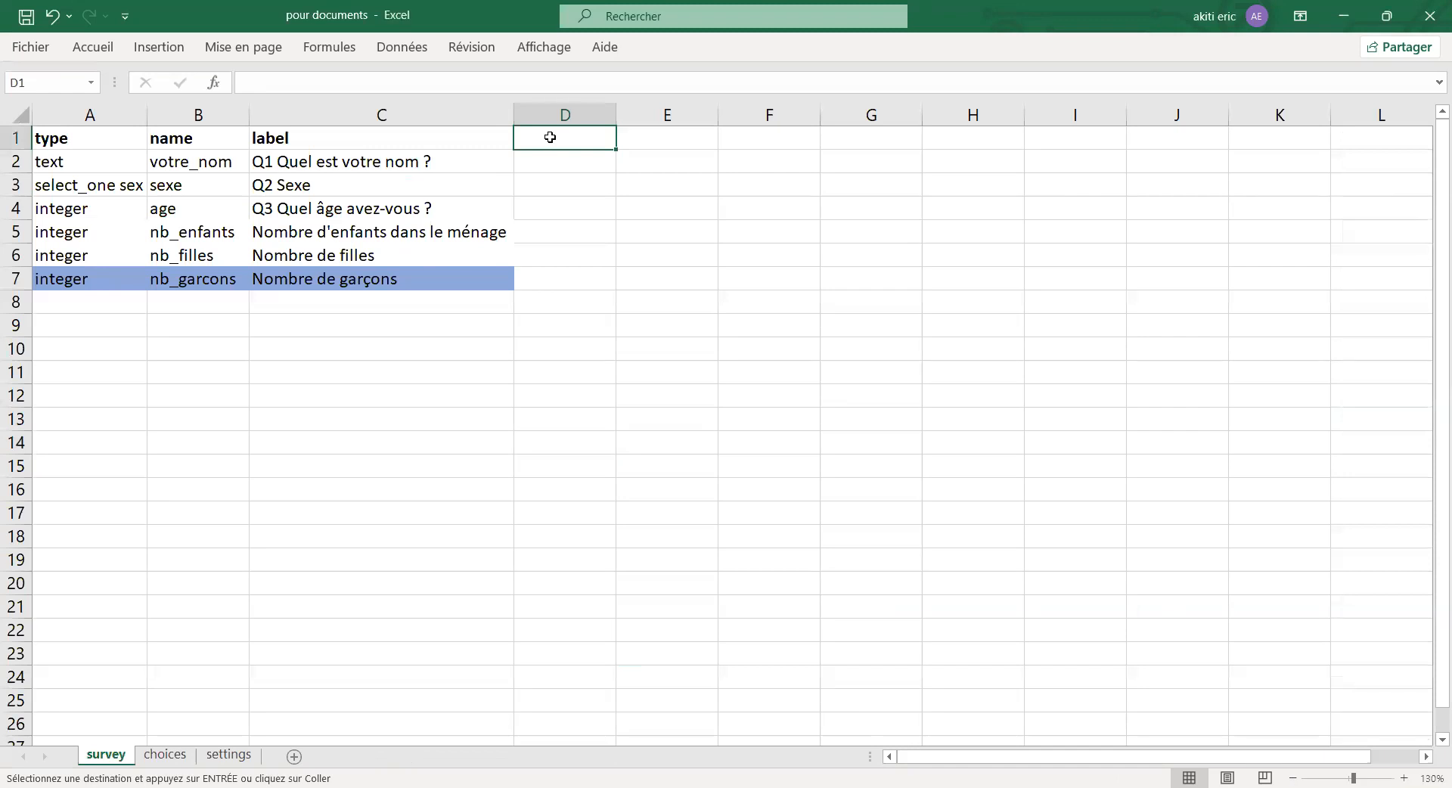
key(ctrl+alt+v)
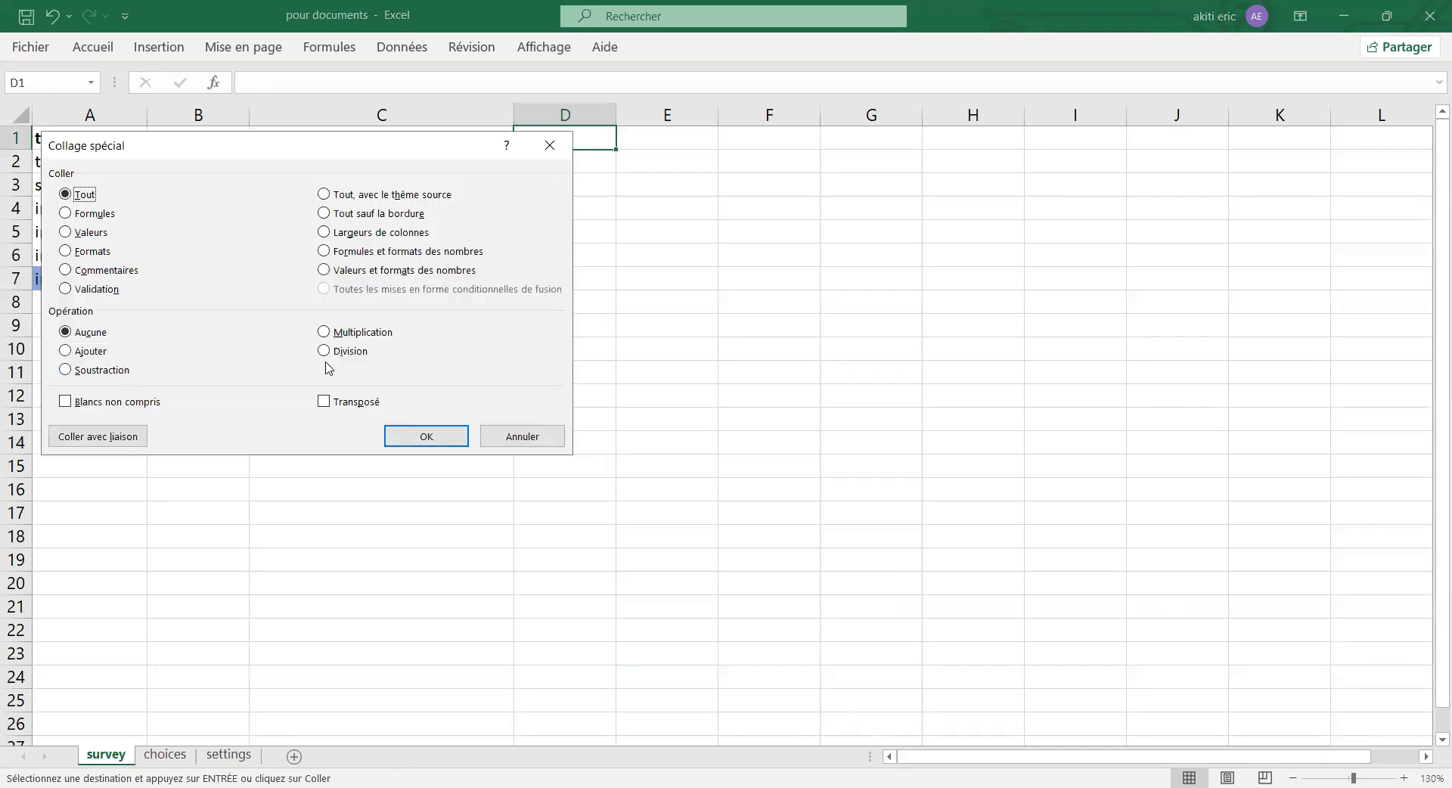
click(325, 403)
click(419, 443)
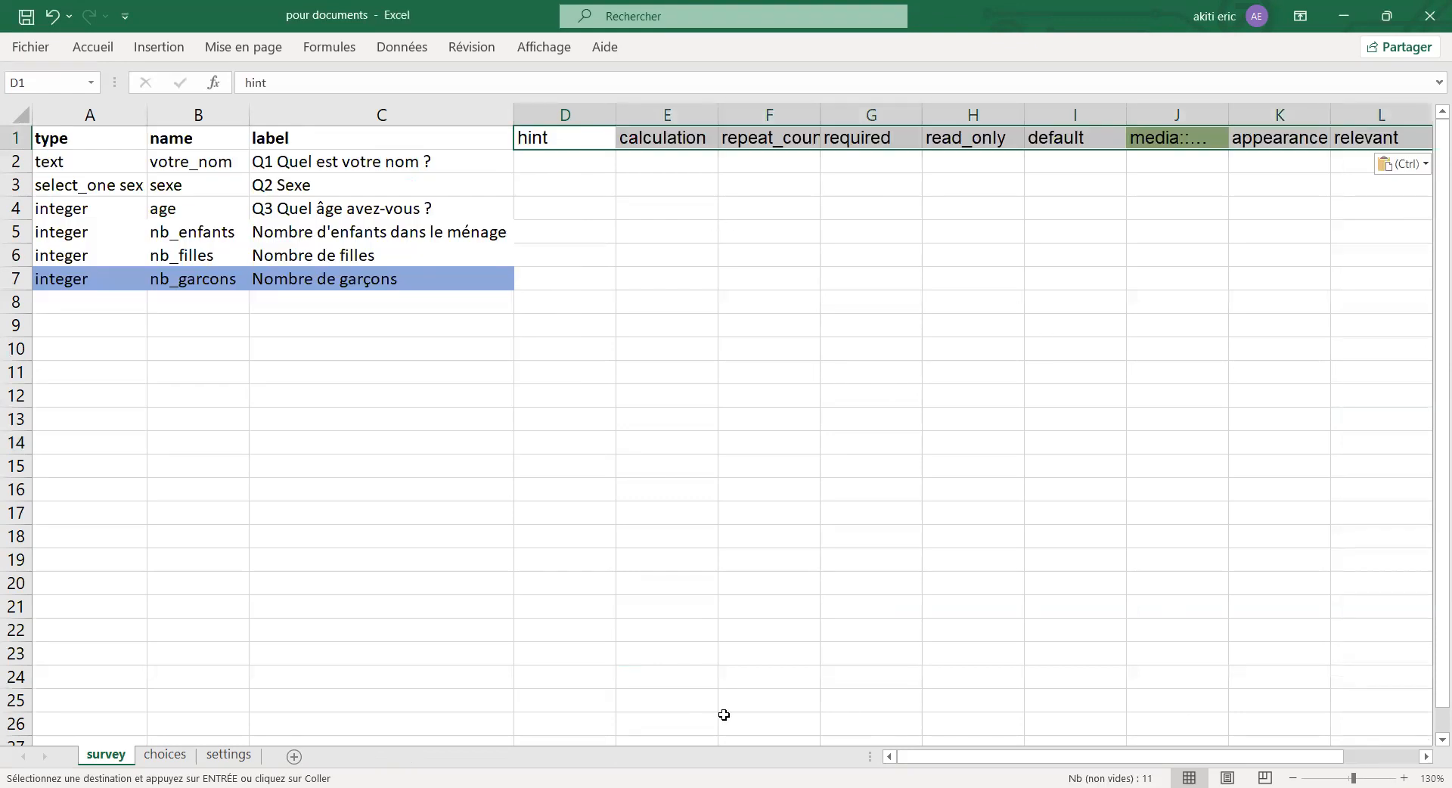
Make the entire header row of the survey sheet bold.
drag(913, 752, 1321, 747)
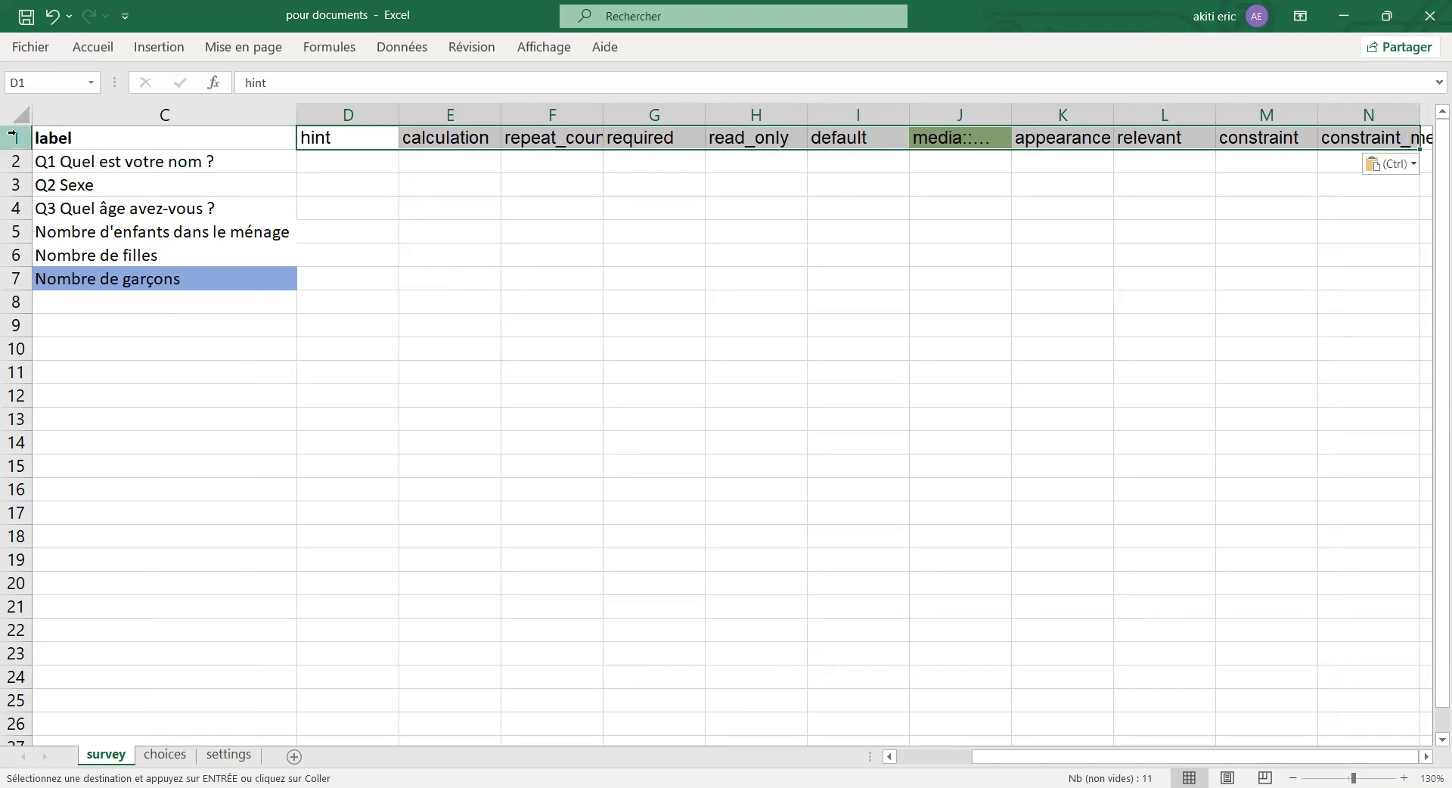
click(172, 121)
click(93, 47)
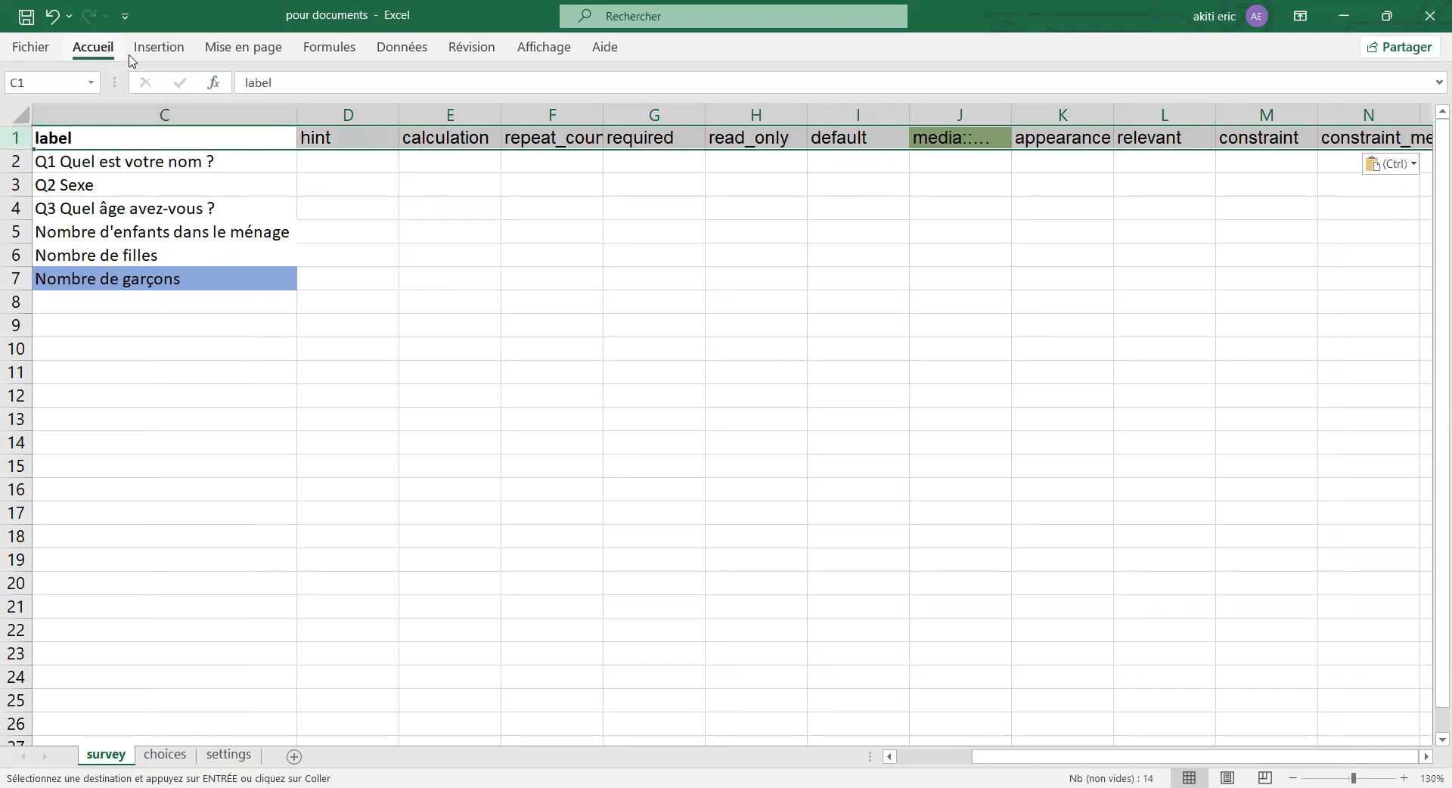
click(112, 120)
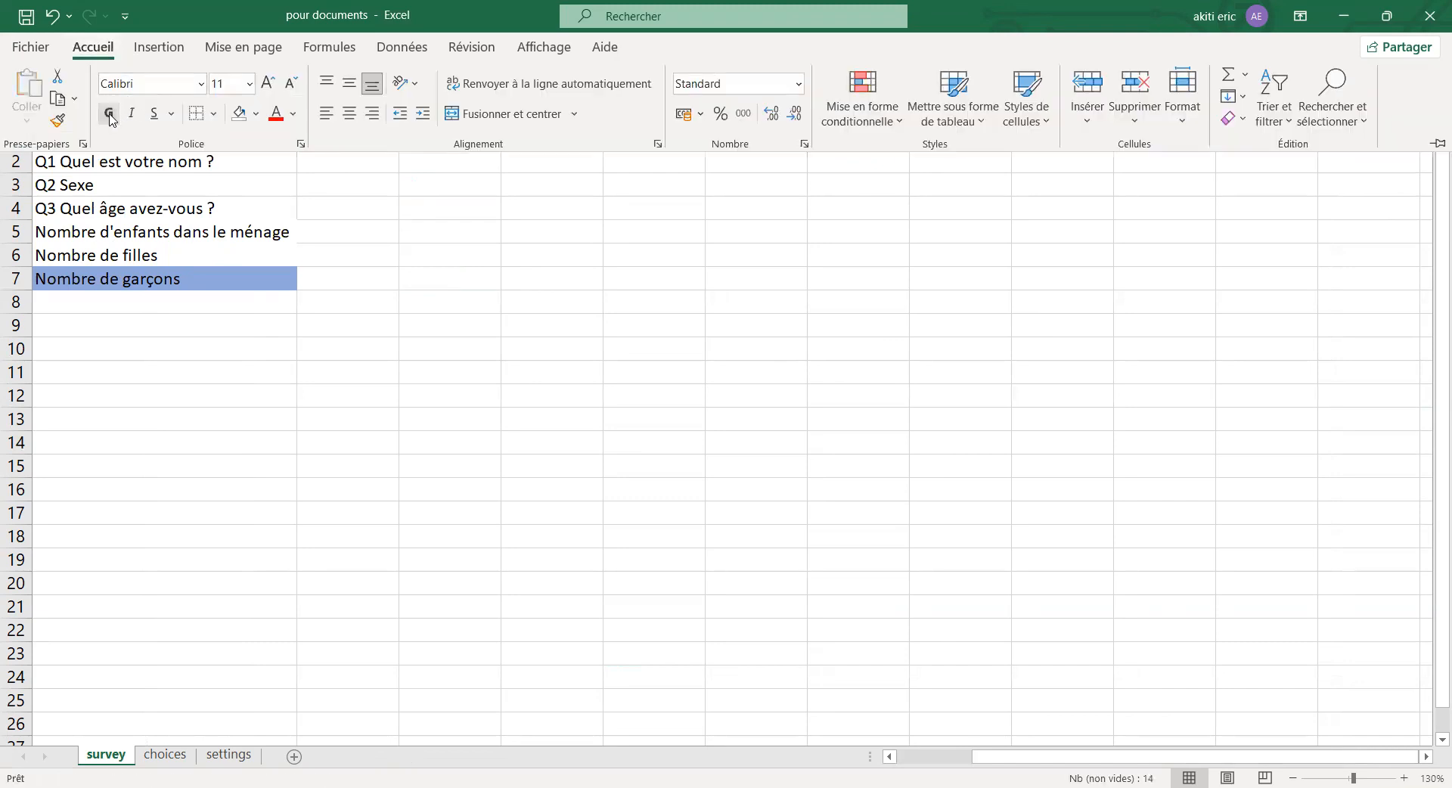
click(524, 297)
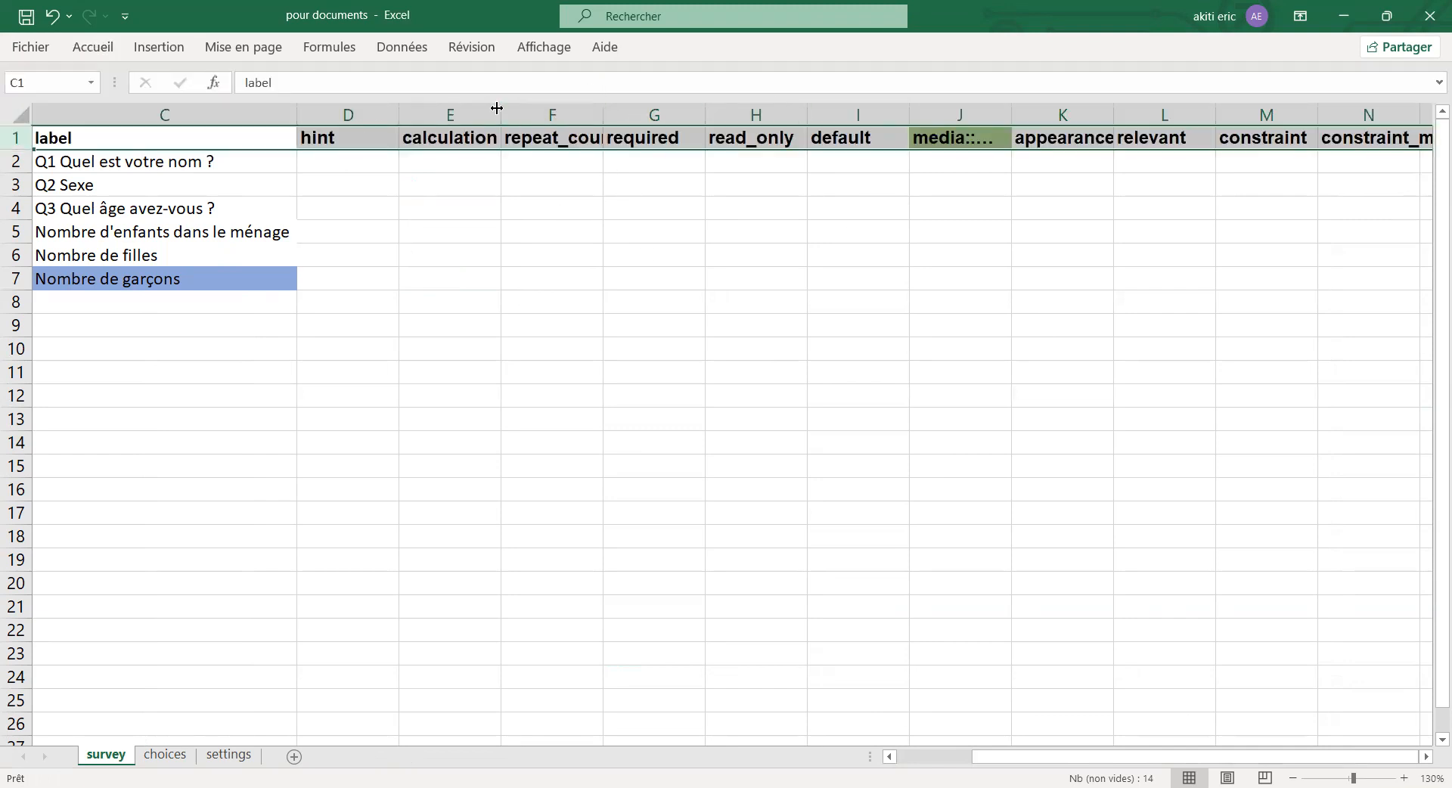
Widen the calculation, repeat_count and appearance columns so their headers fit.
drag(497, 108, 499, 108)
double_click(613, 111)
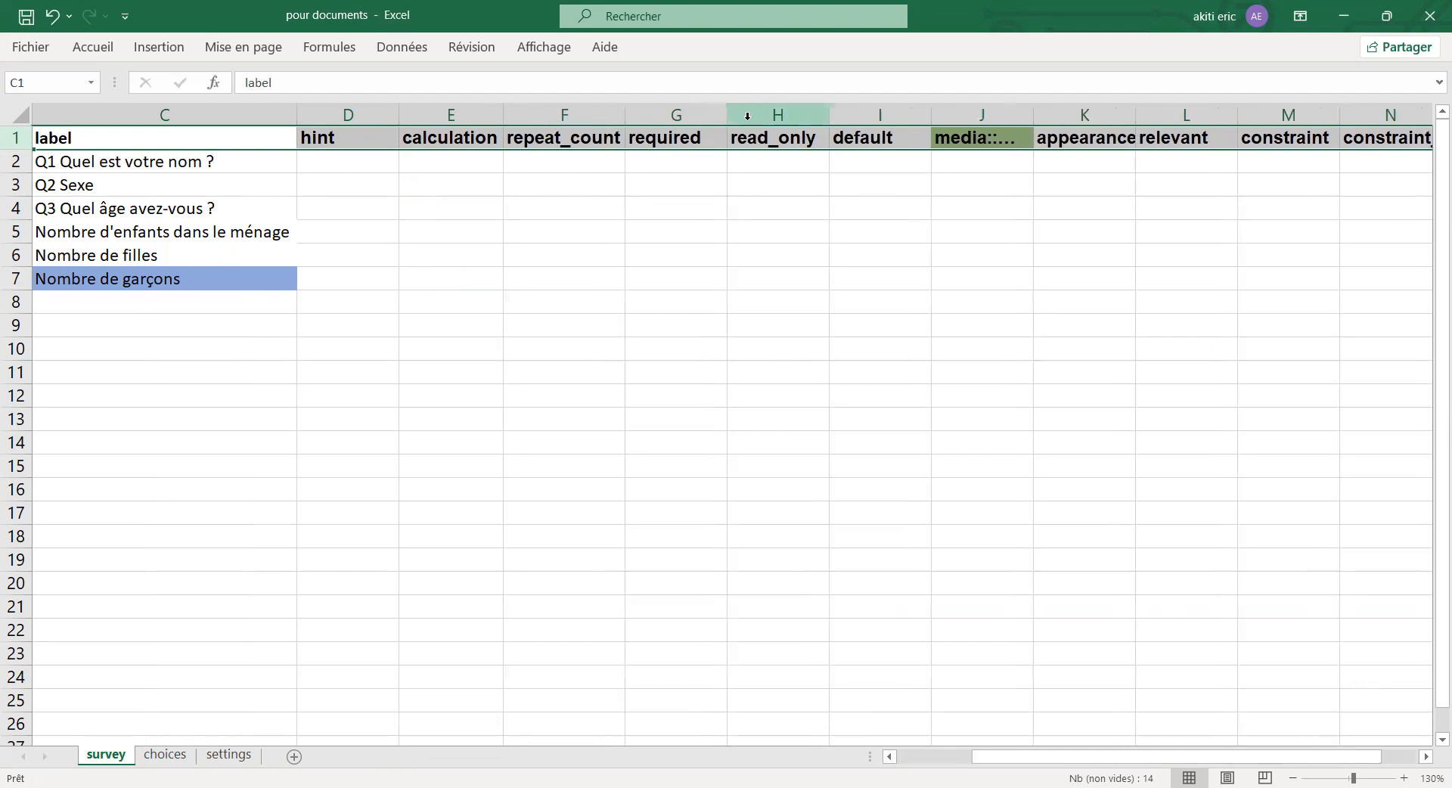
double_click(1135, 114)
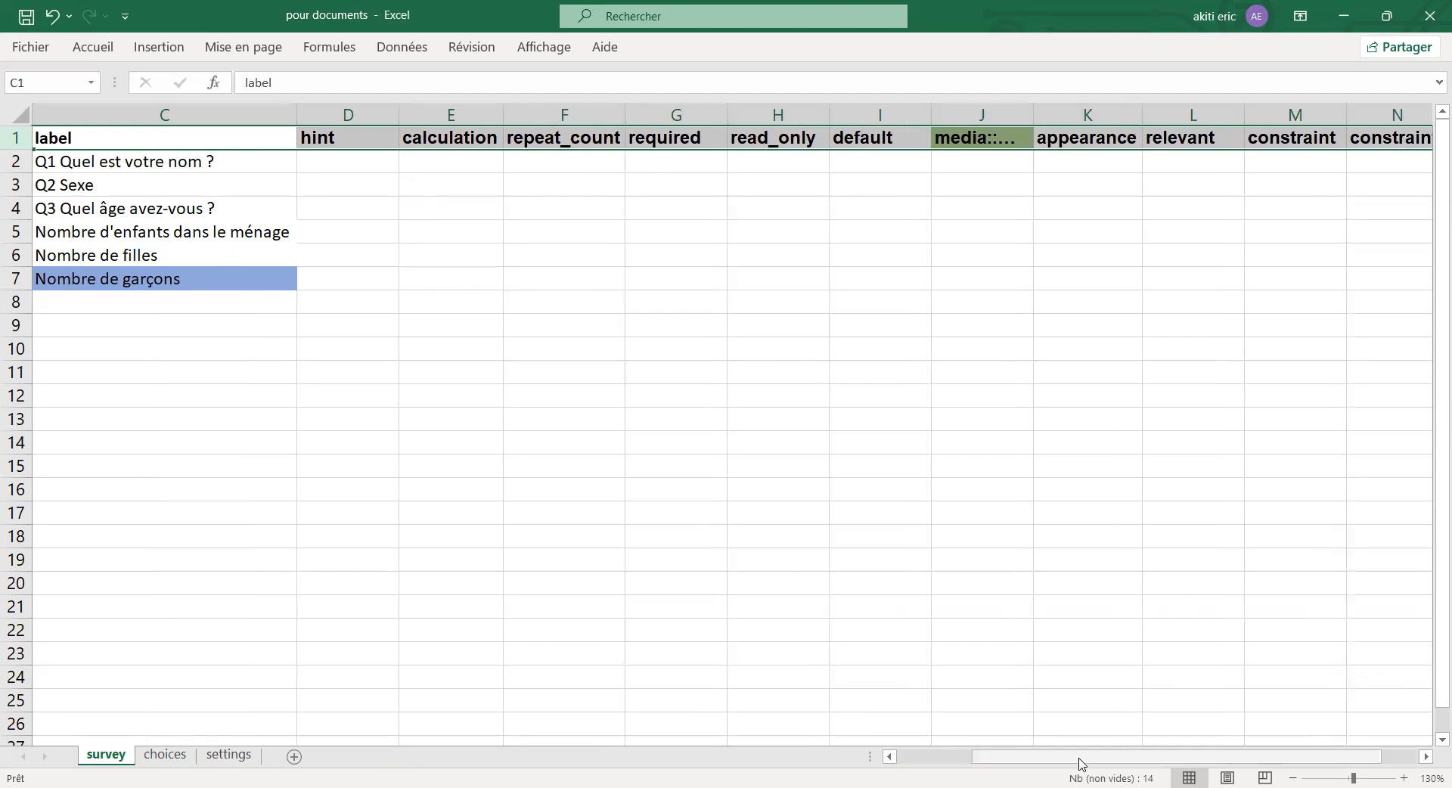
drag(1121, 756, 1159, 756)
drag(685, 660, 505, 642)
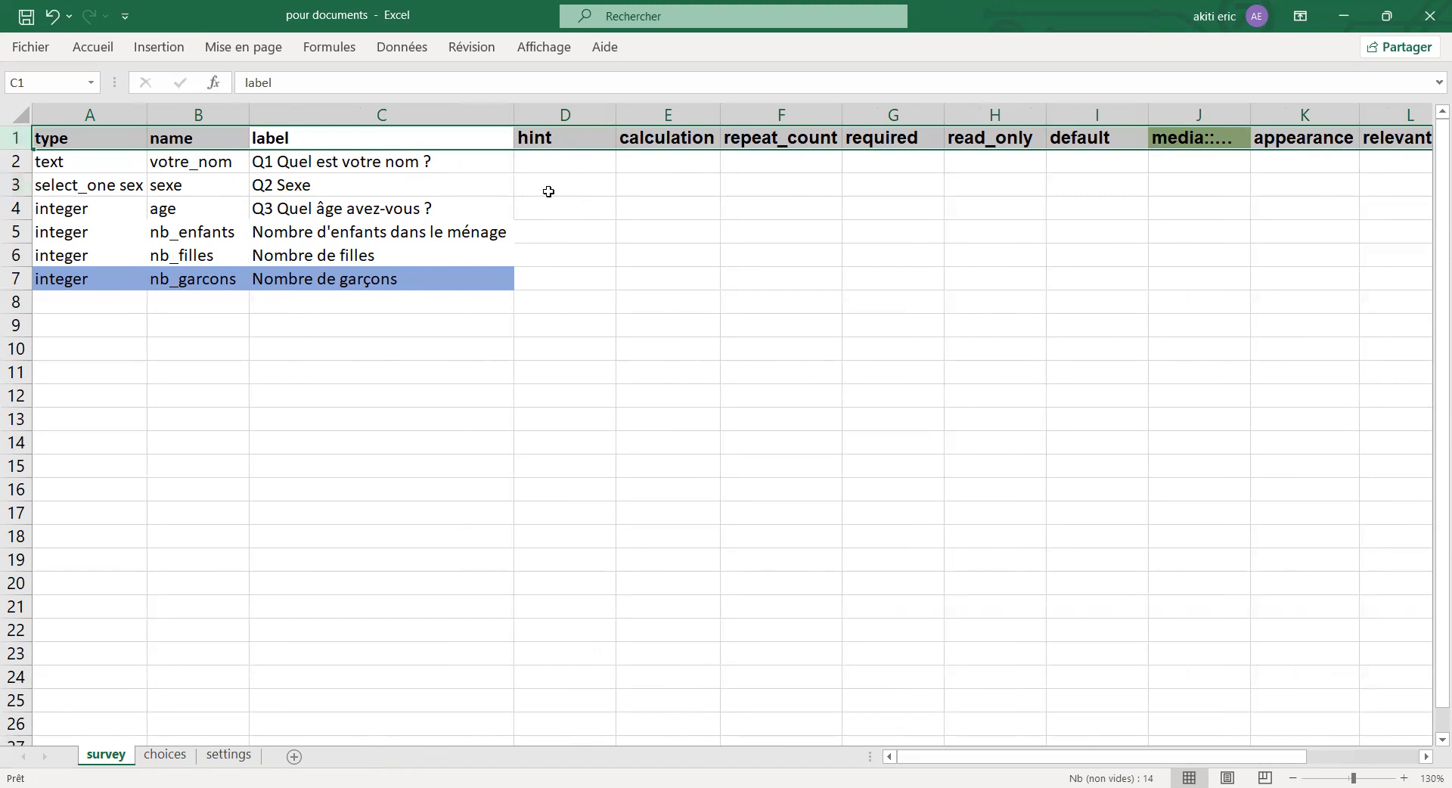
Enter "Inscrire l'age de l'enquêté en année" as the hint for the age question in D4.
click(15, 208)
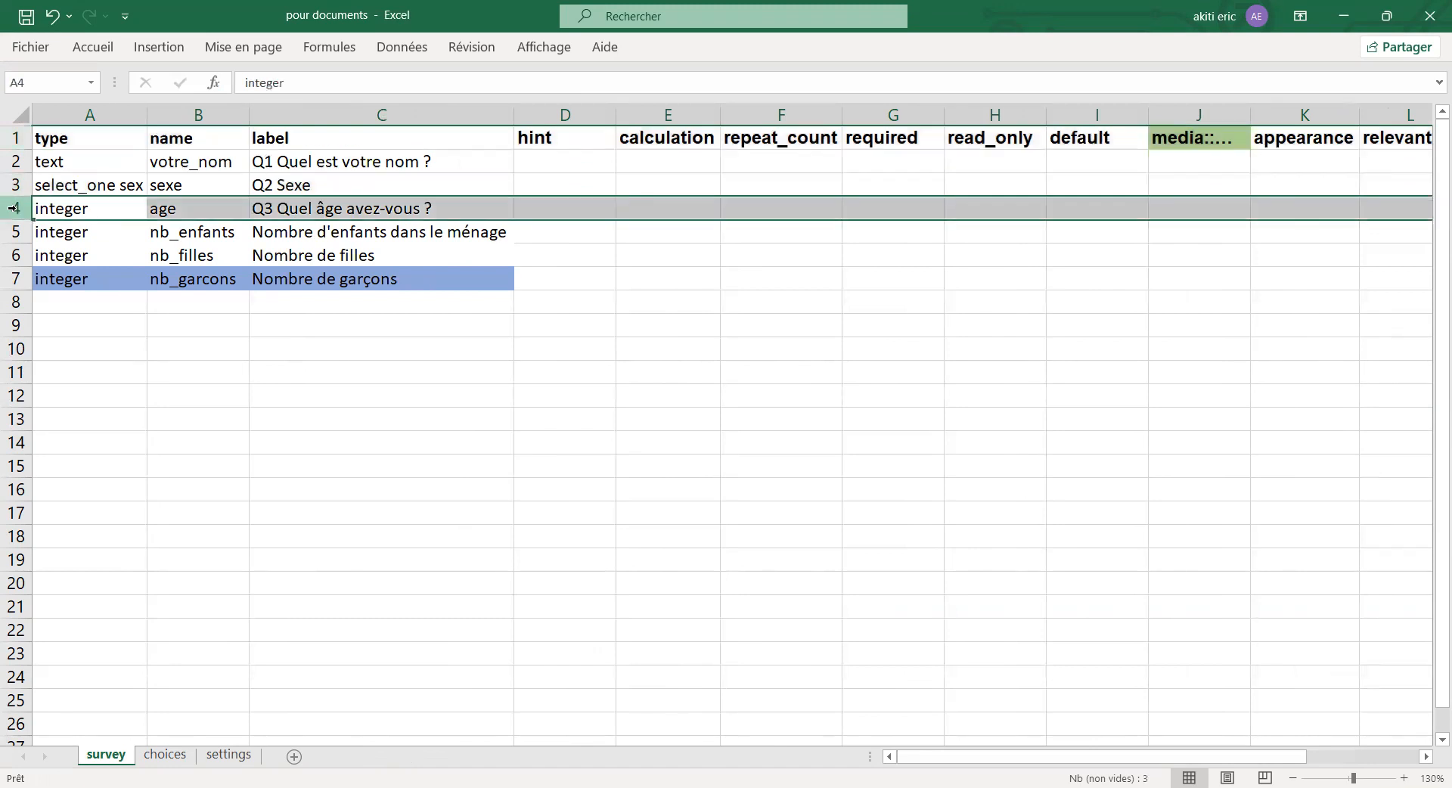
click(556, 208)
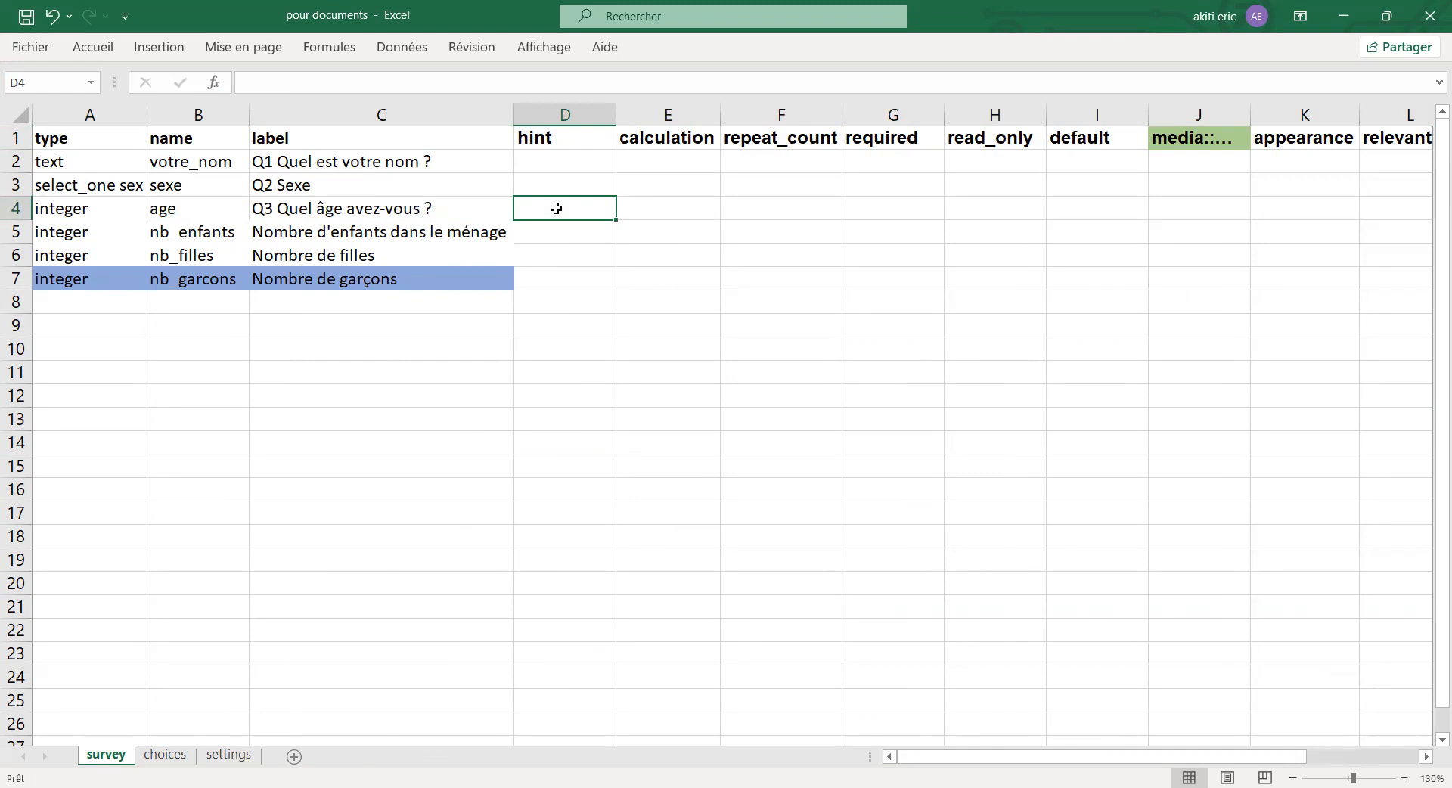
text(Insc)
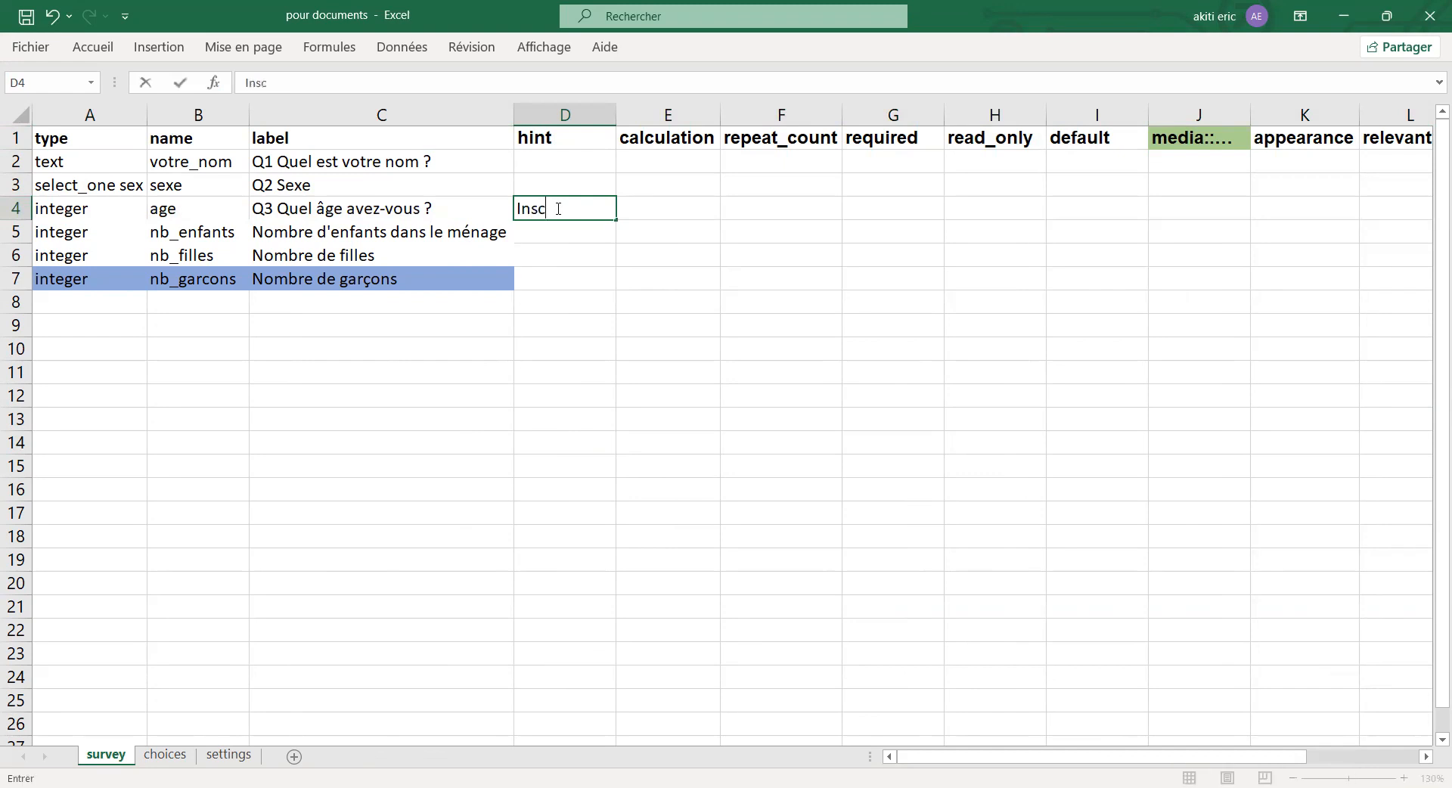
text(rire l'age de)
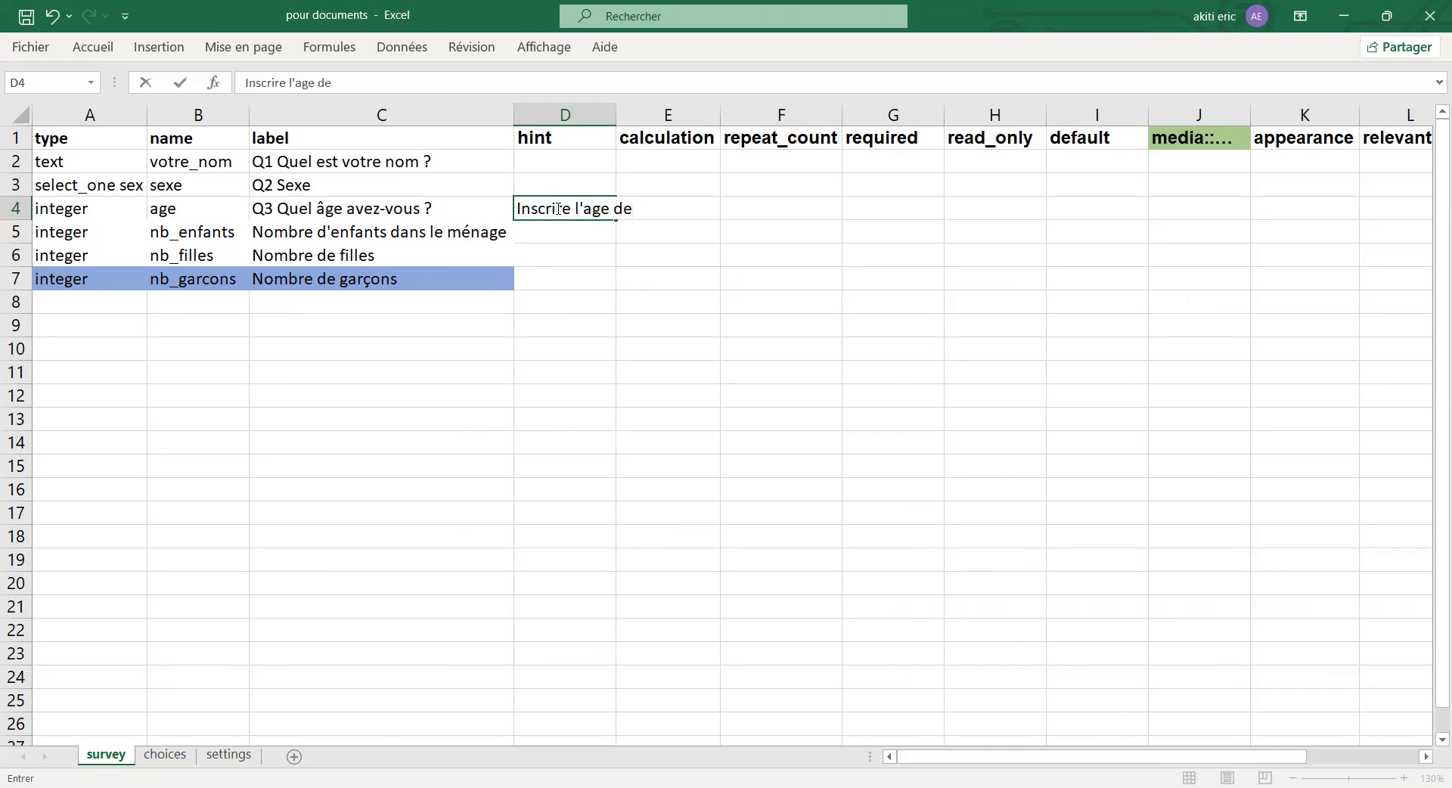
text( l'enqu)
text(^t)
text(êté)
text( en année)
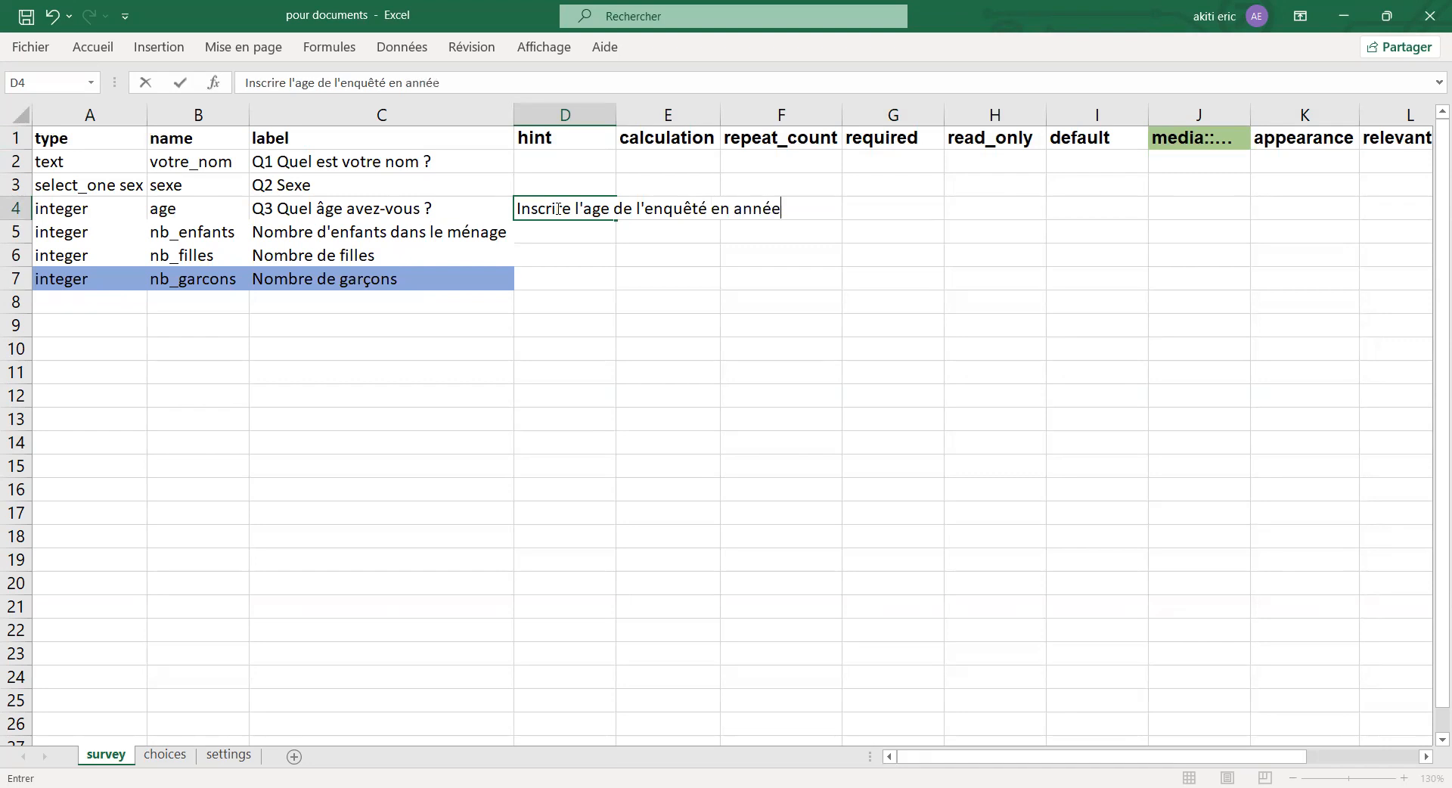
click(729, 365)
click(521, 211)
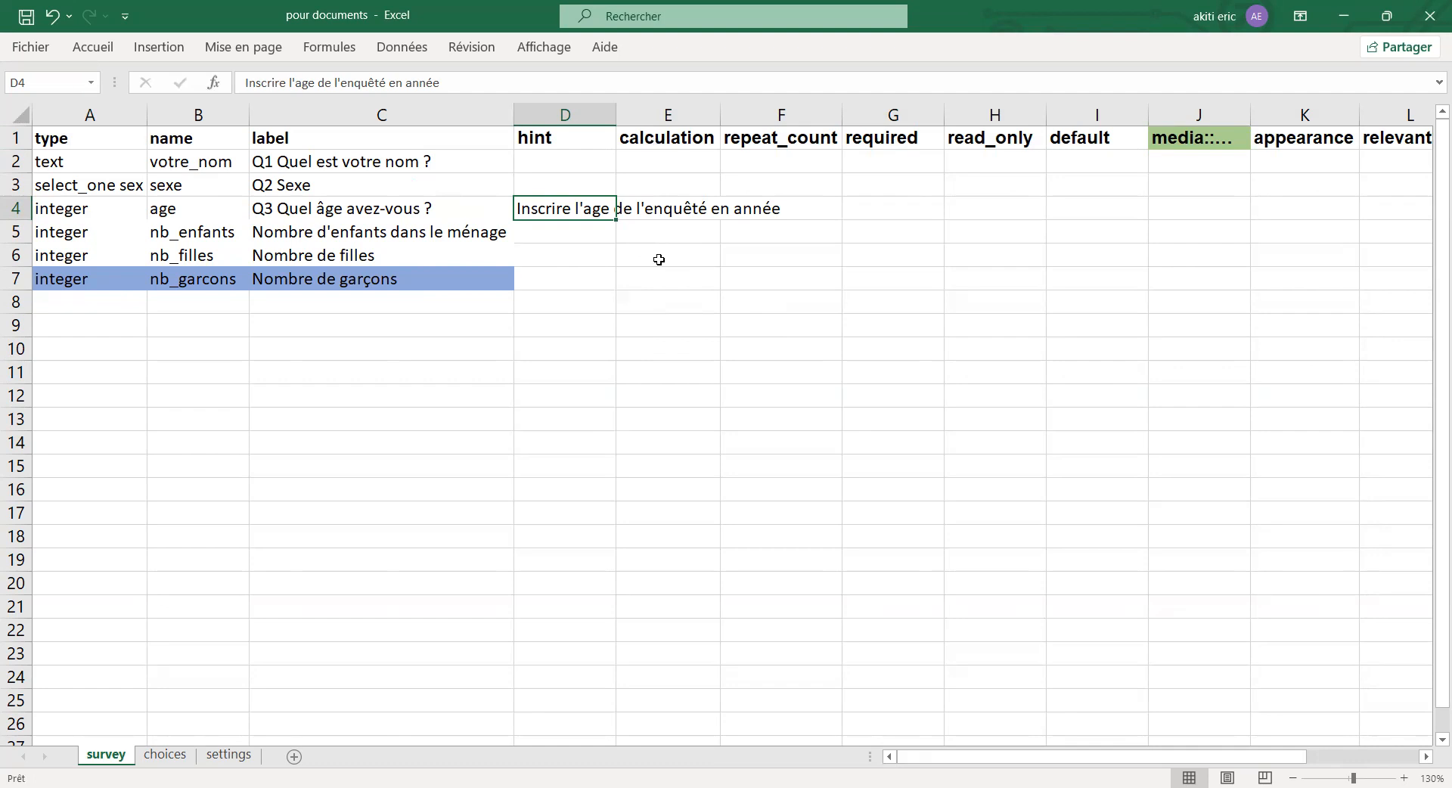
Begin the calculation for nb_garcons in E7 with the reference ${nb_enfants}, copying the variable name from the name column.
click(662, 114)
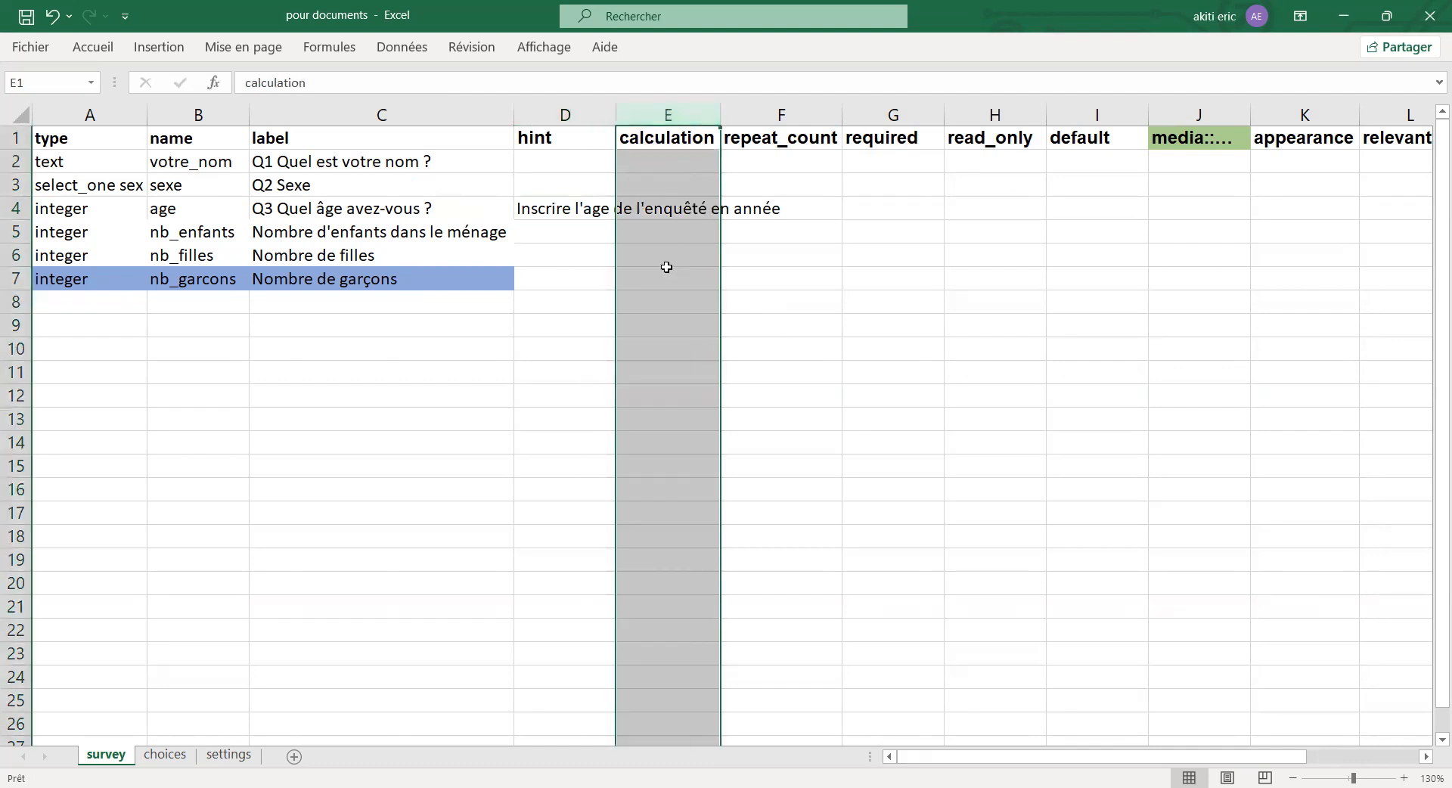
click(903, 35)
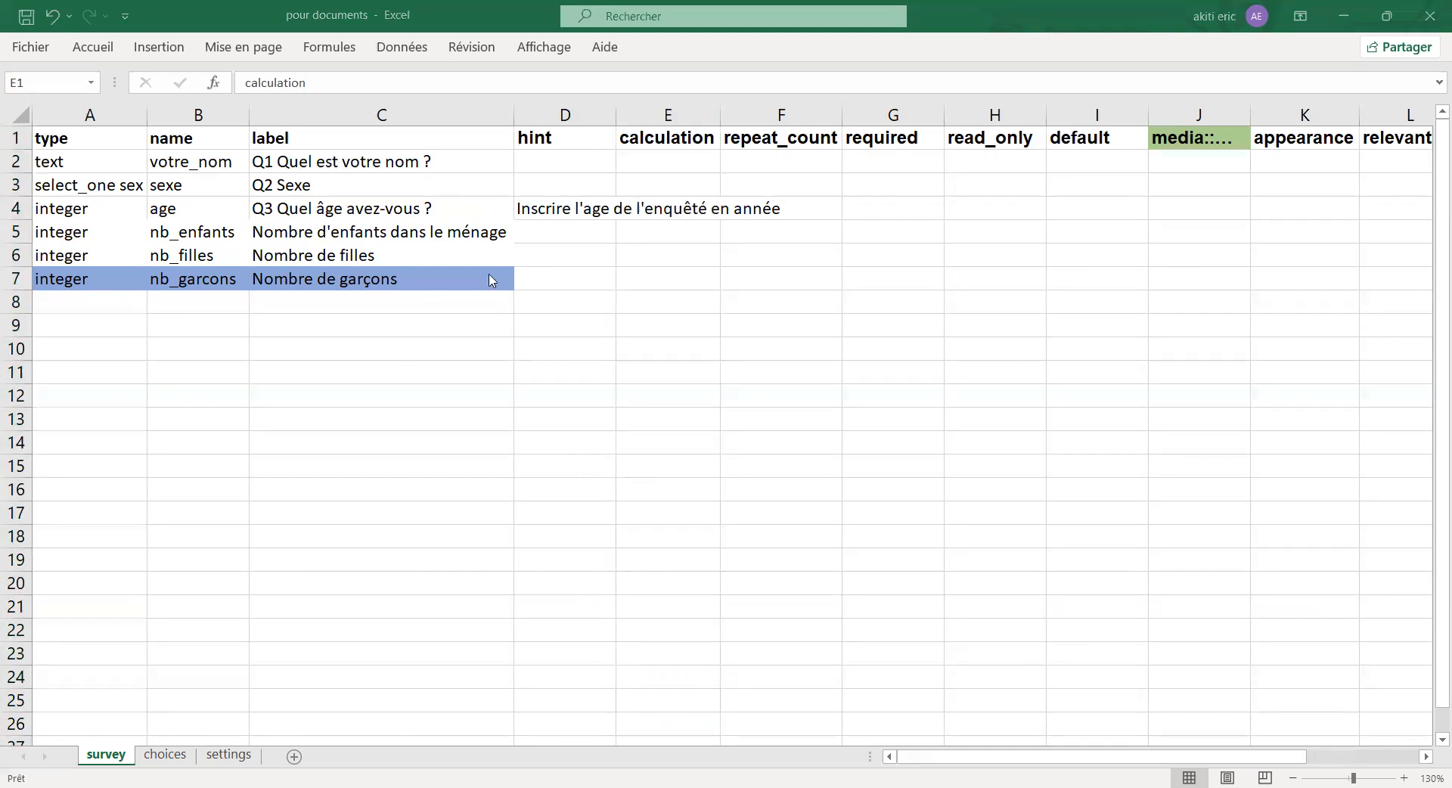
key(ctrl+space)
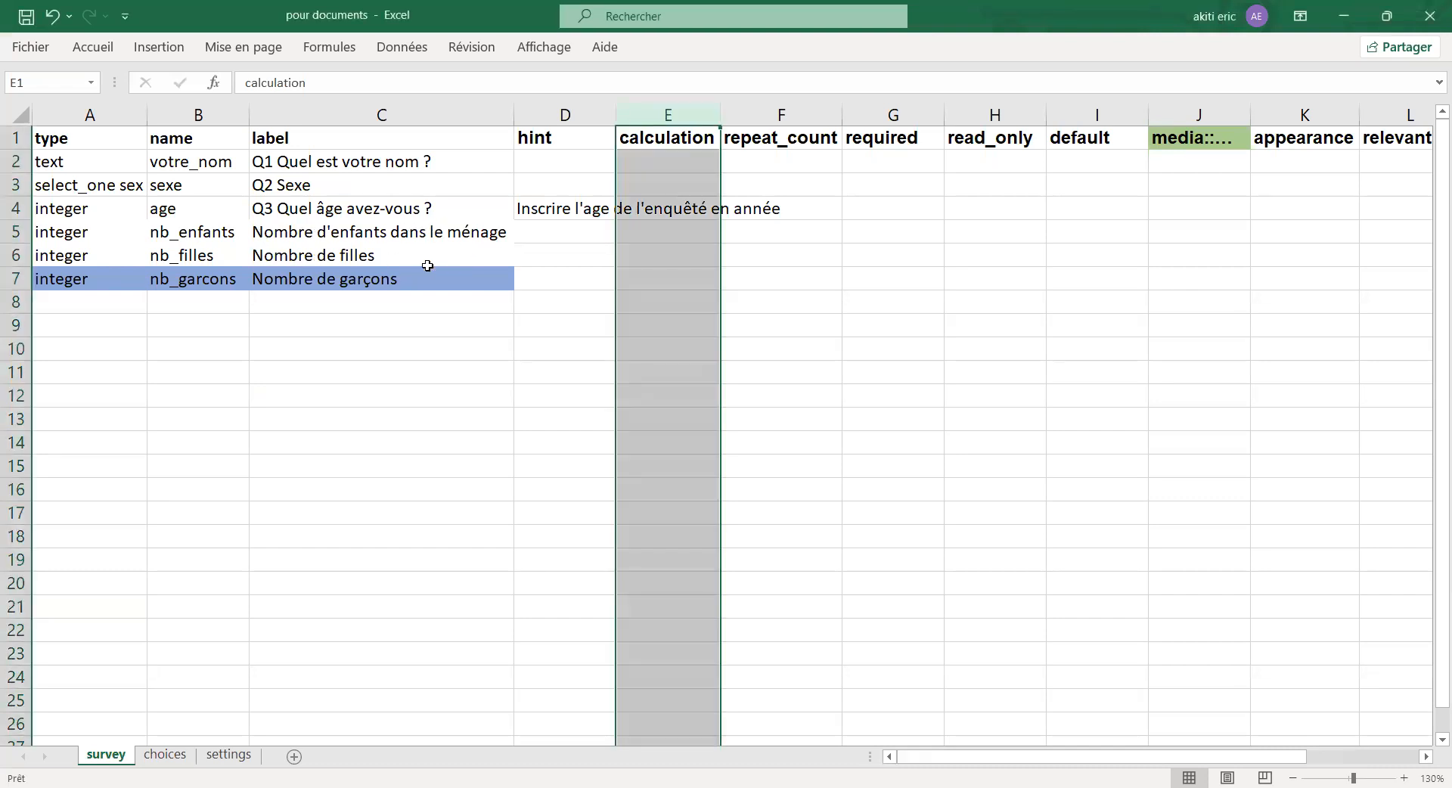
click(648, 282)
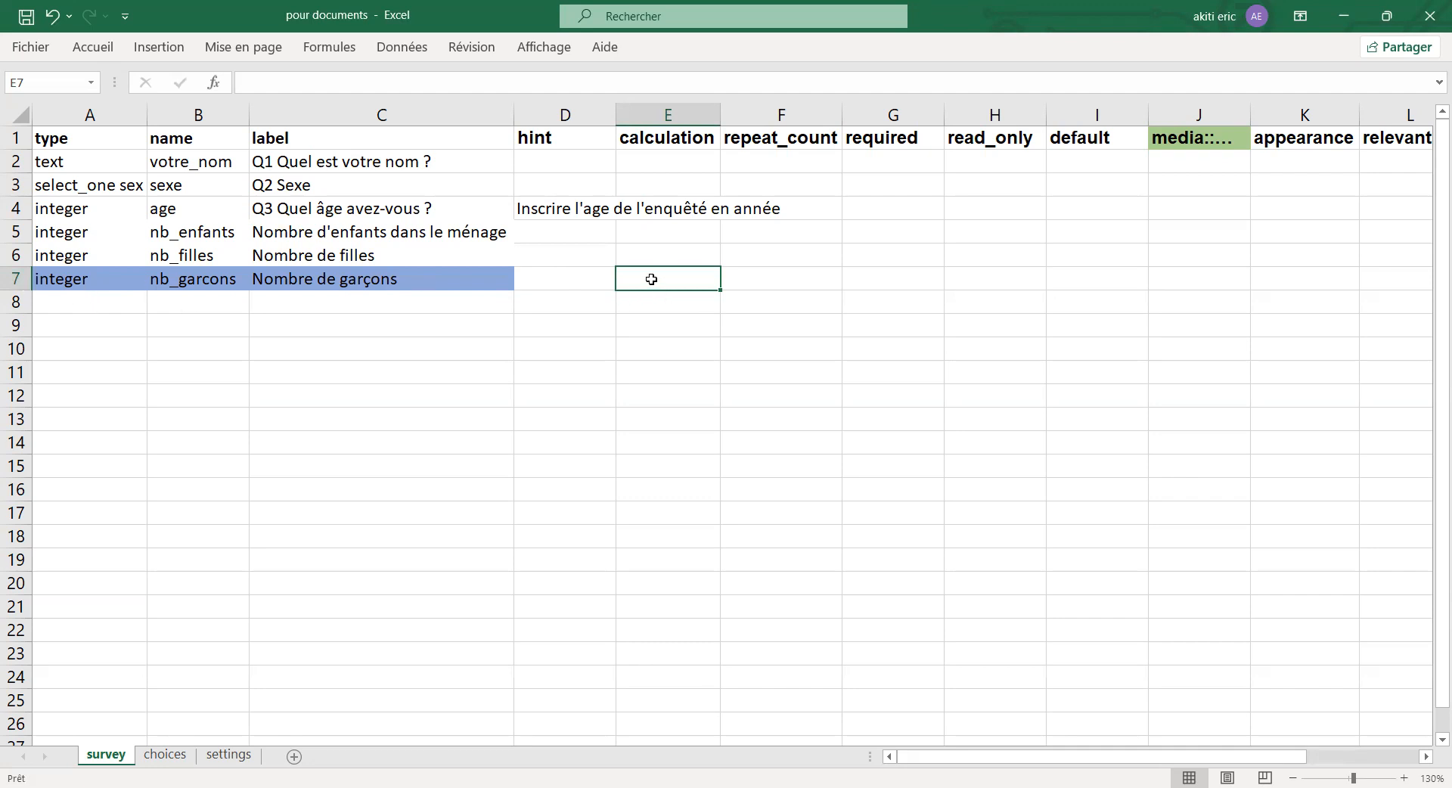
text(${)
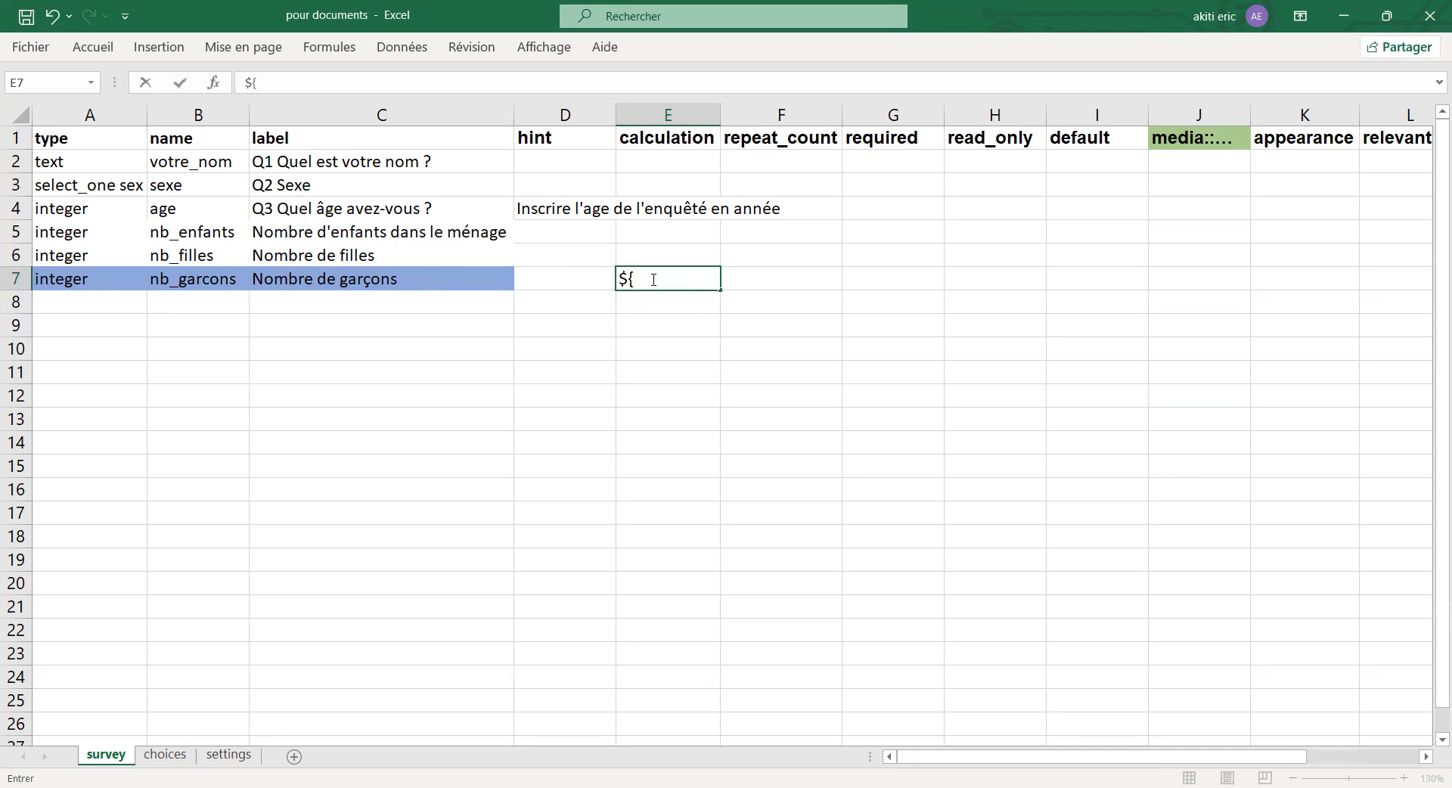
double_click(237, 230)
drag(237, 230, 140, 231)
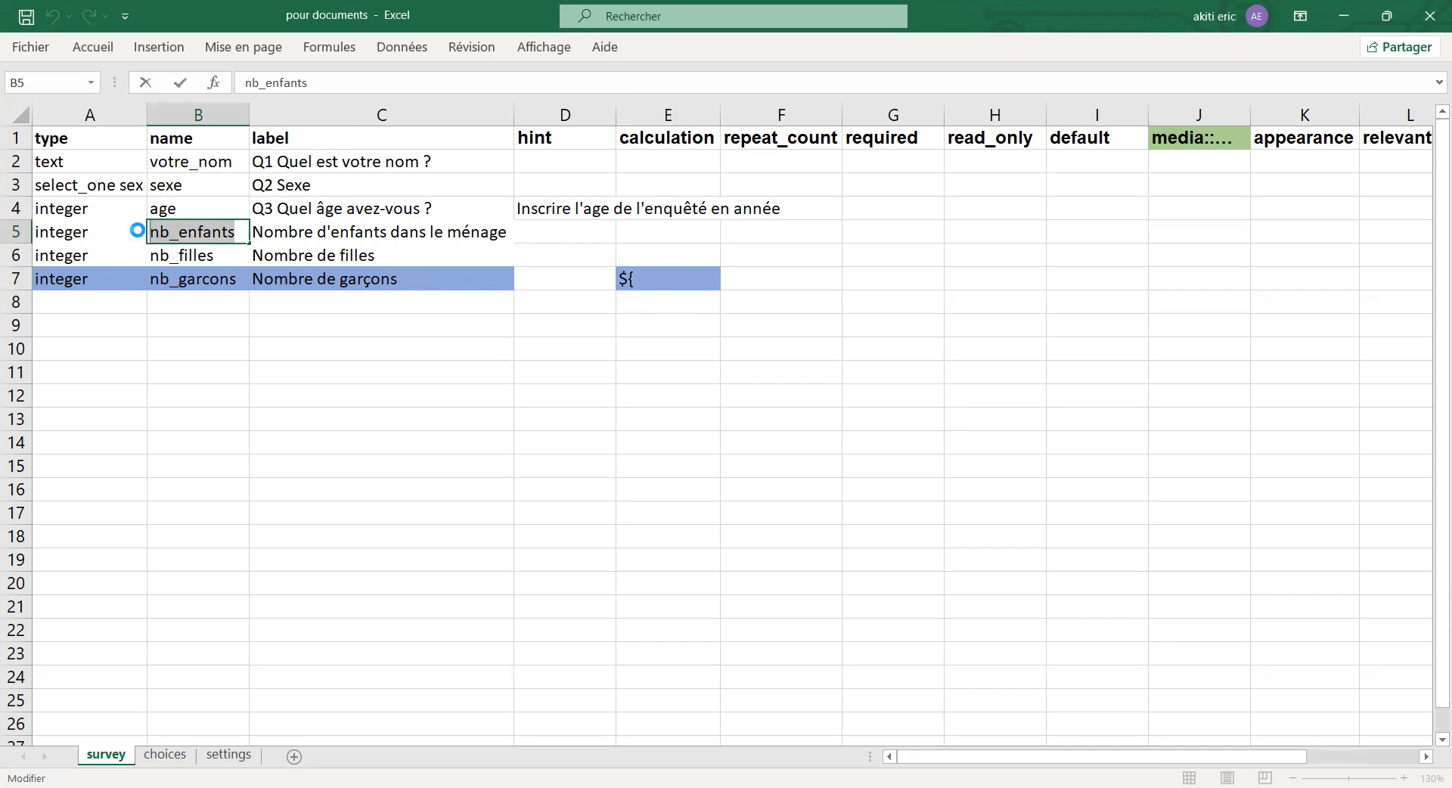
key(ctrl+c)
double_click(637, 279)
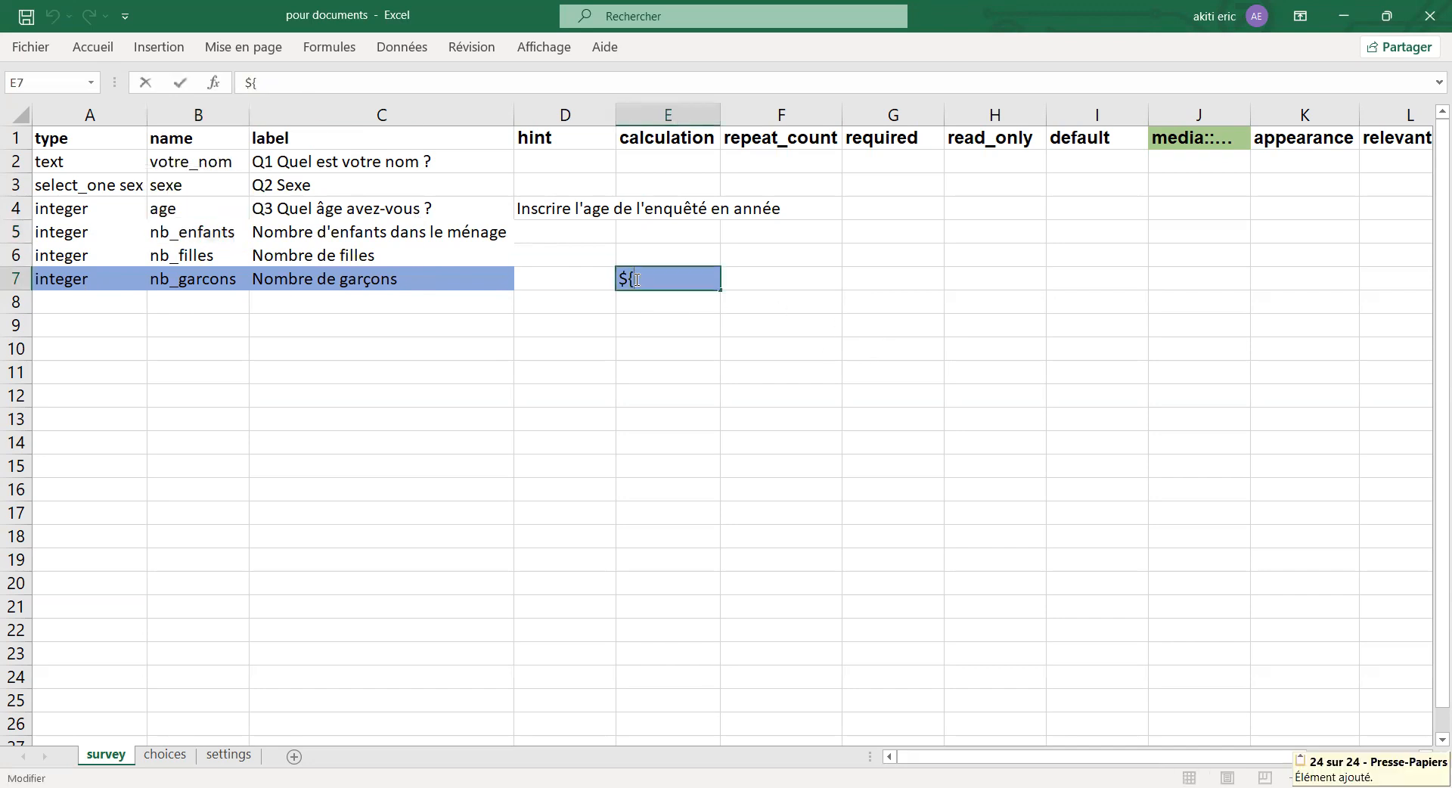
key(ctrl+v)
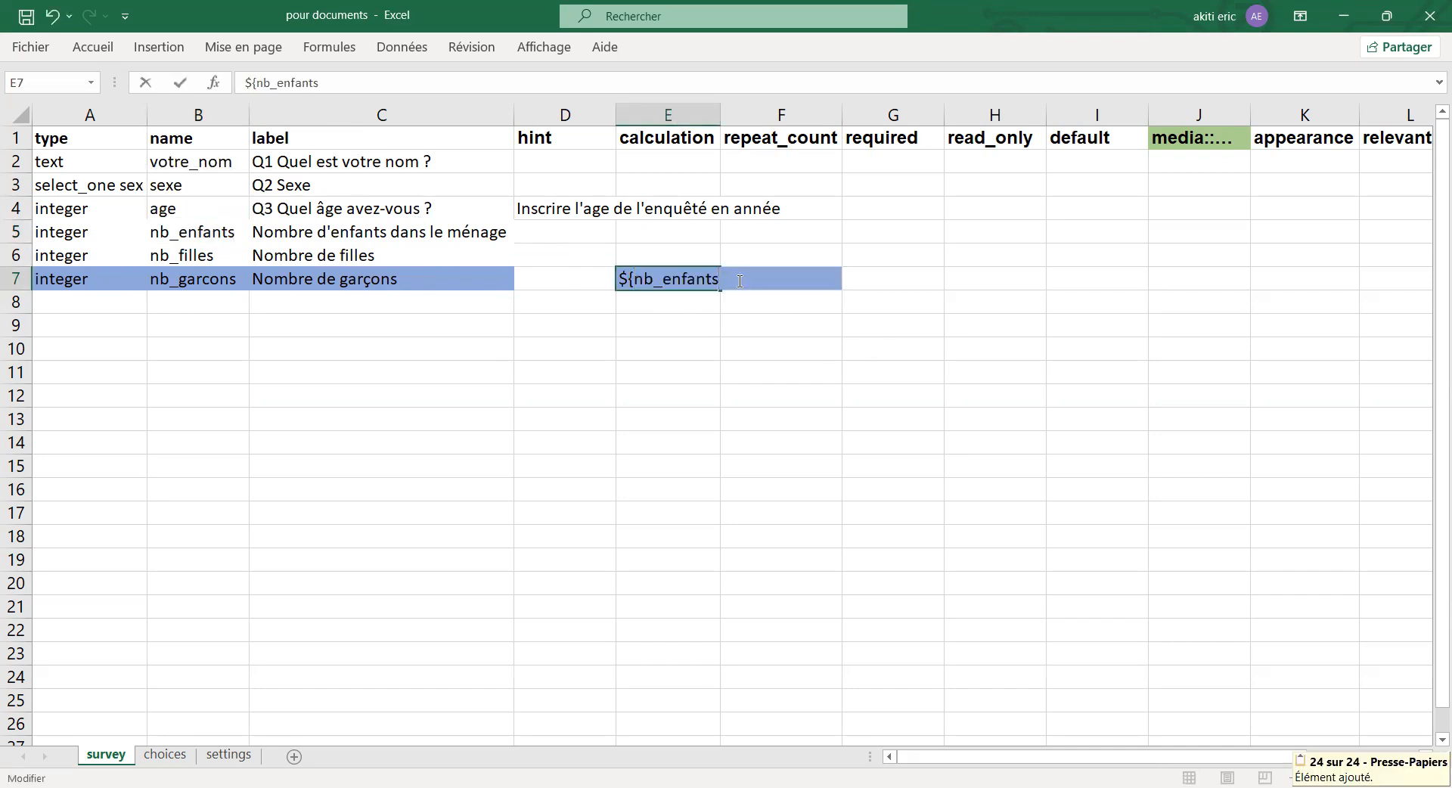
text(})
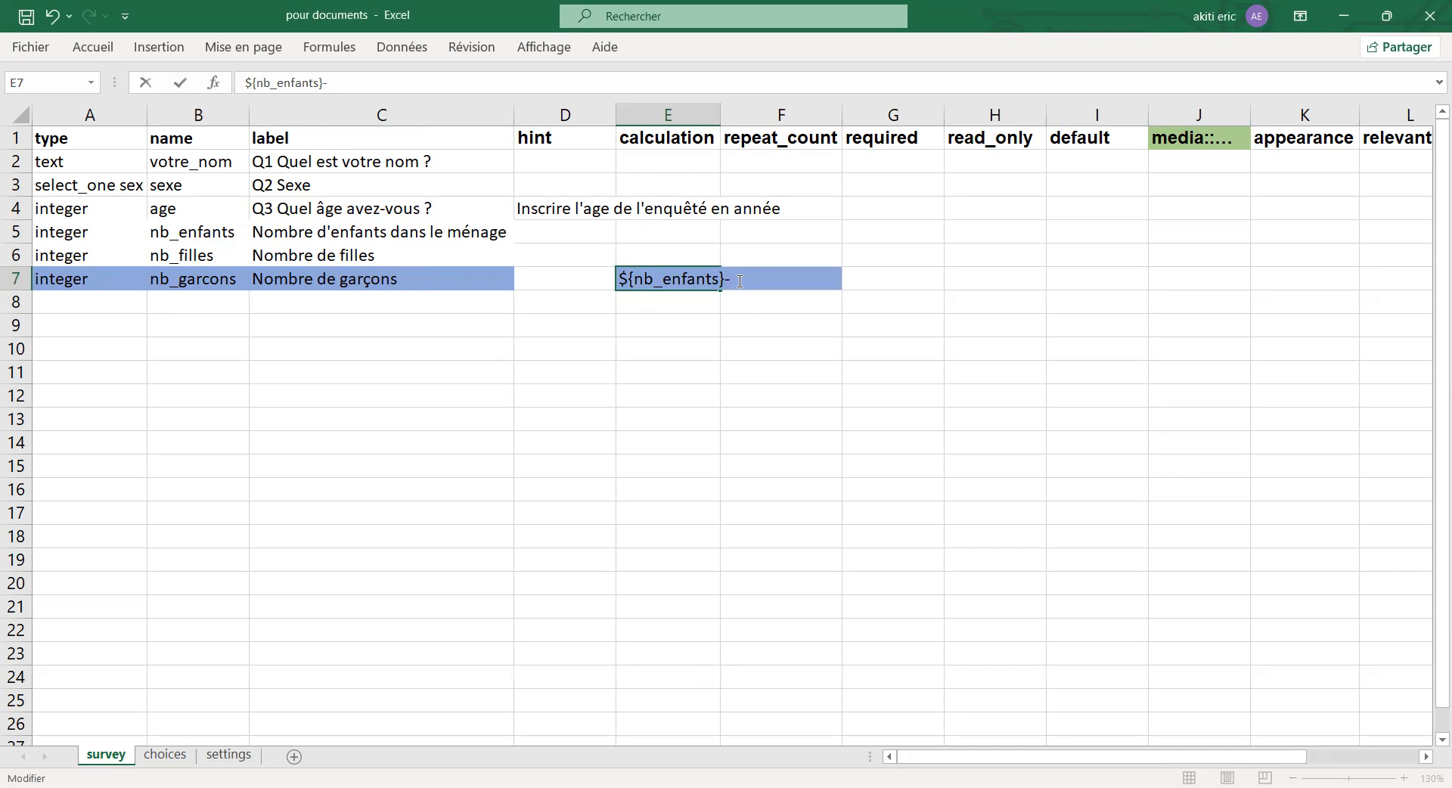
Complete the nb_garcons calculation by subtracting ${nb_filles}, with the variable name copied from B6, so E7 reads ${nb_enfants}-${nb_filles}.
text(-${)
double_click(198, 256)
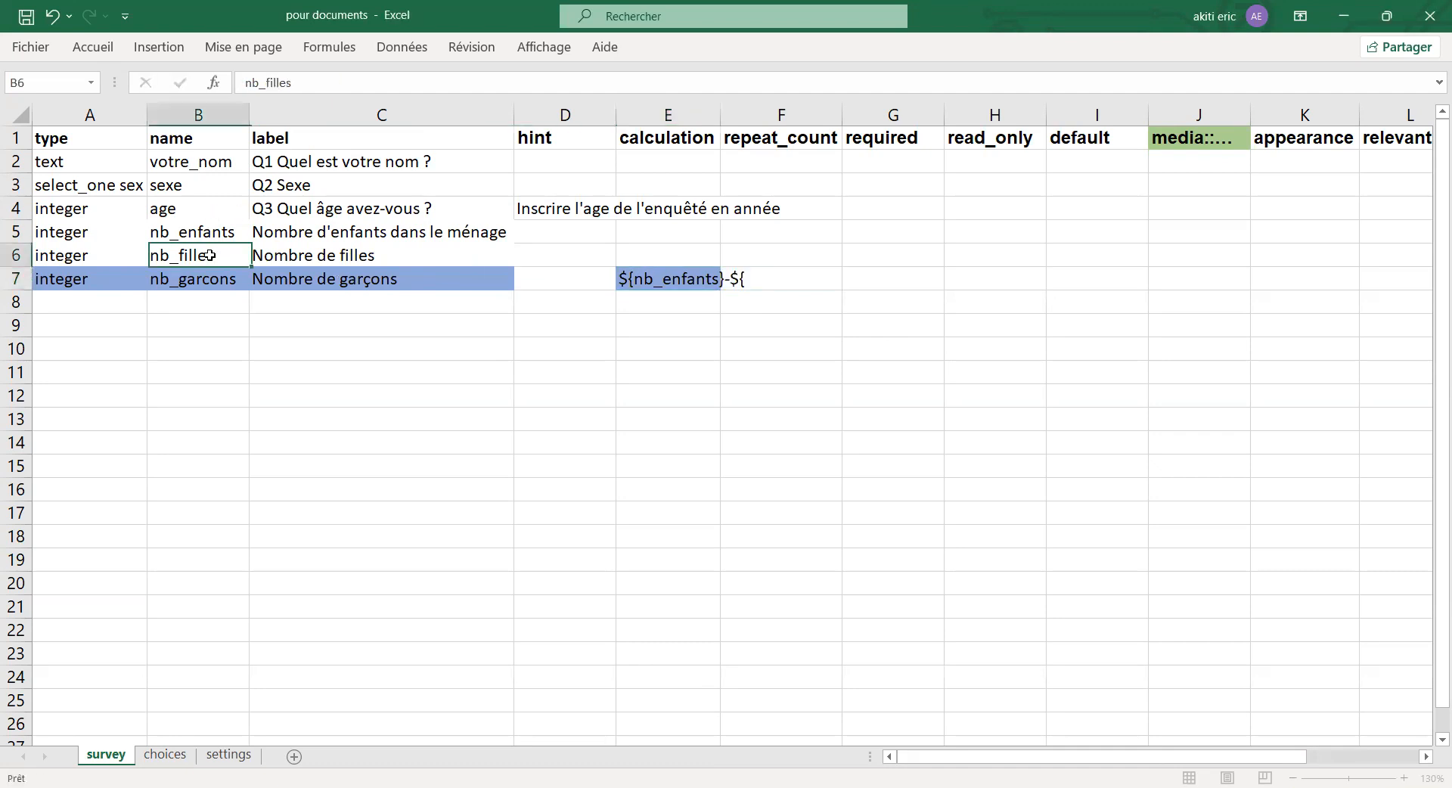
double_click(199, 255)
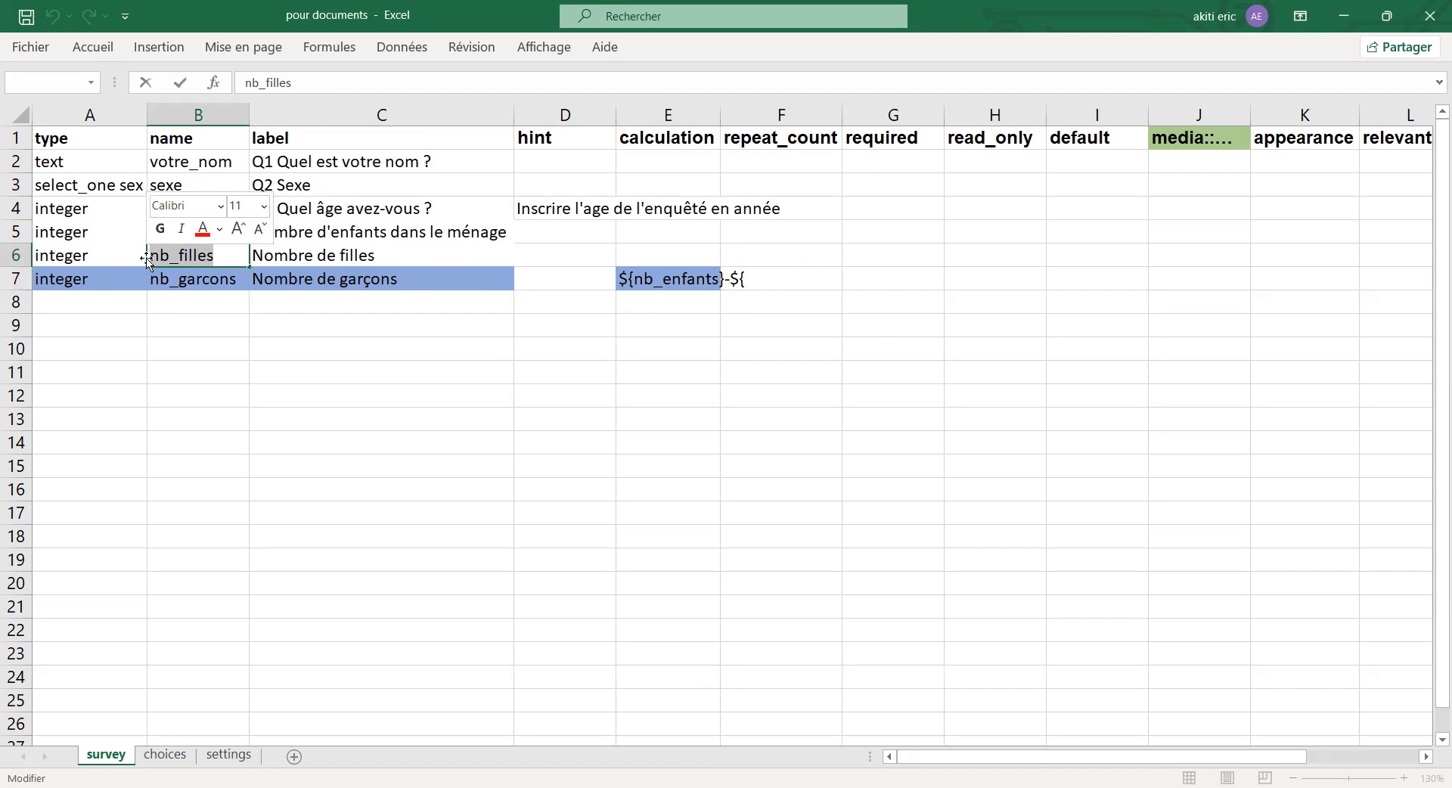
key(ctrl+c)
double_click(752, 279)
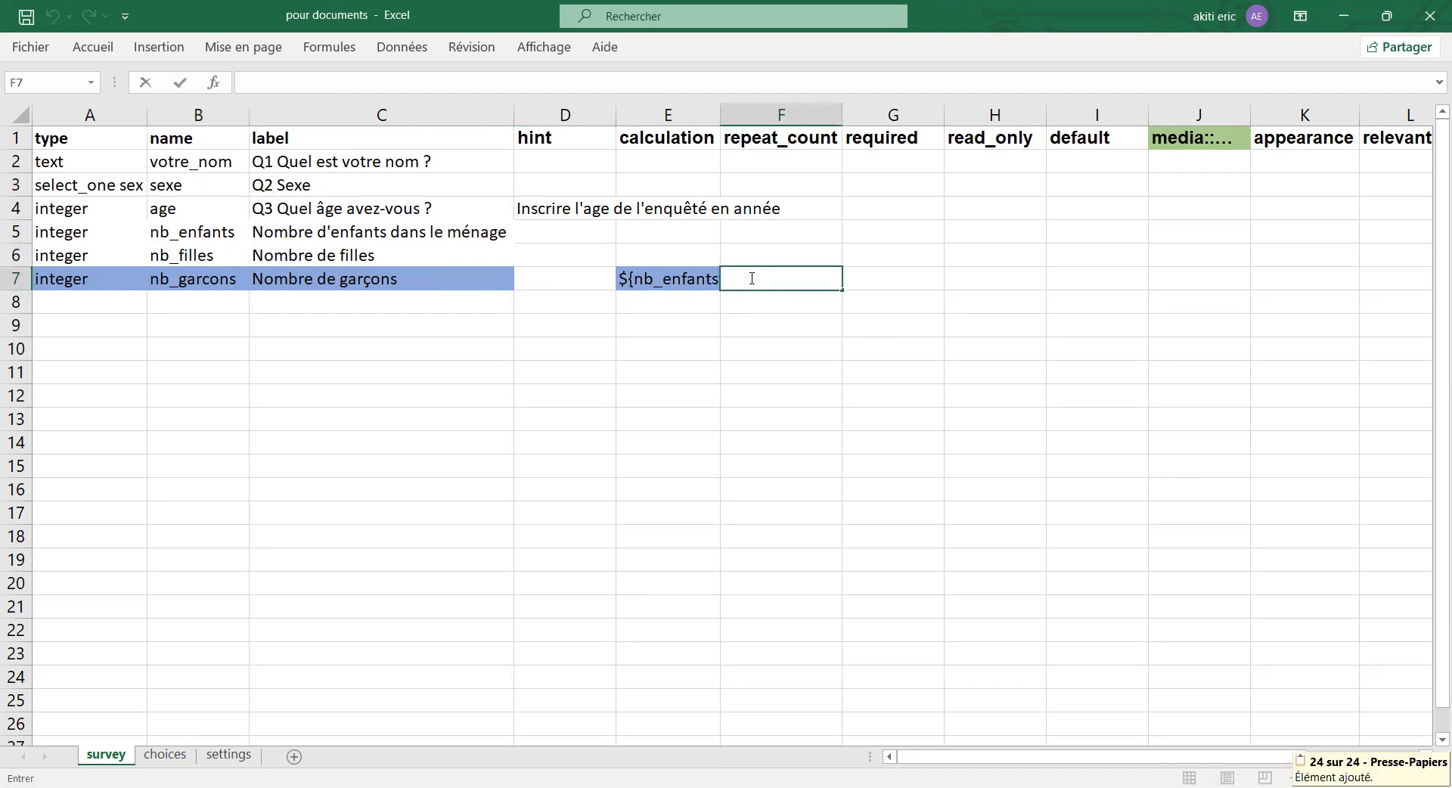
click(682, 279)
click(414, 86)
key(ctrl+v)
text(})
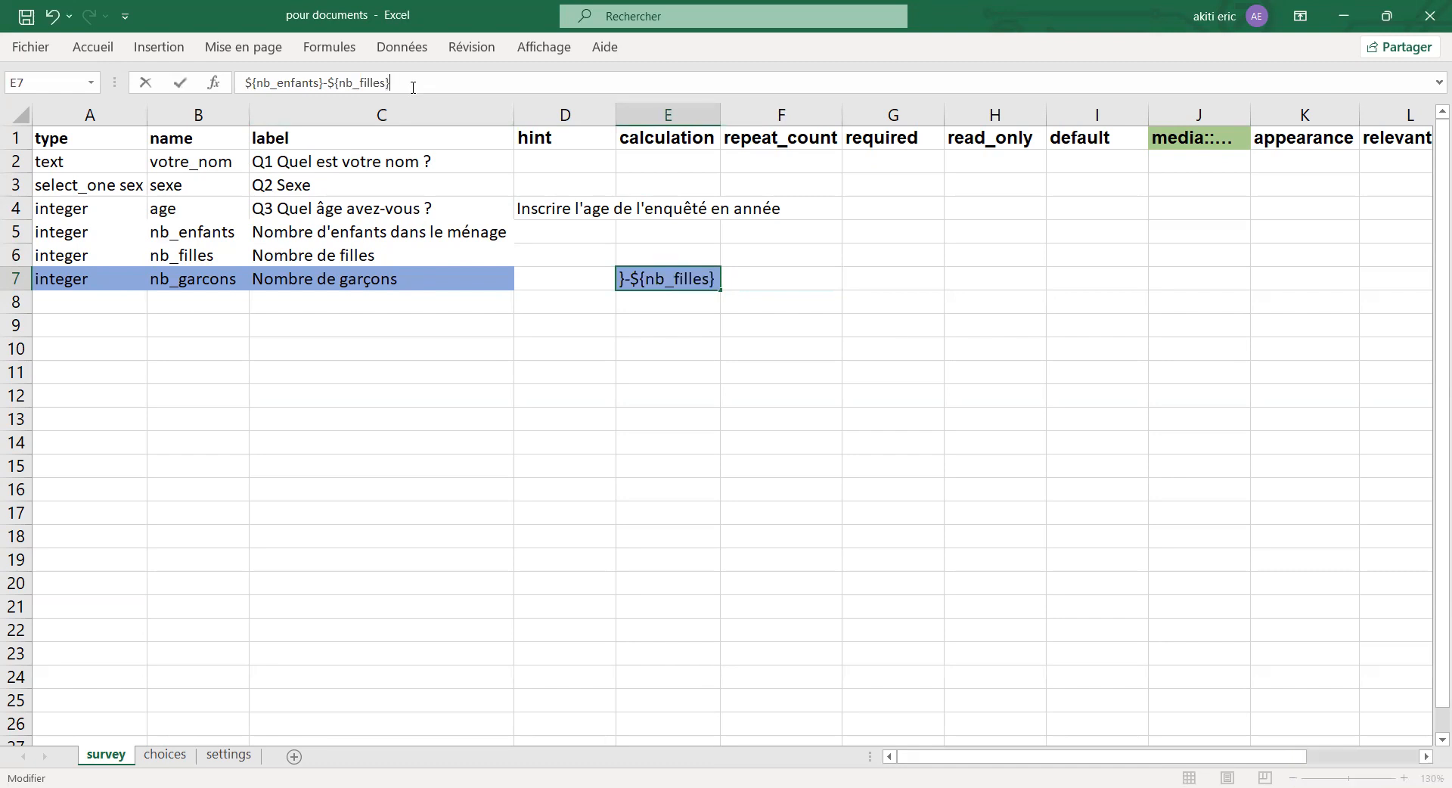
Confirm the nb_garcons calculation in E7 and enter calculate as the question type in A8.
click(529, 325)
click(661, 276)
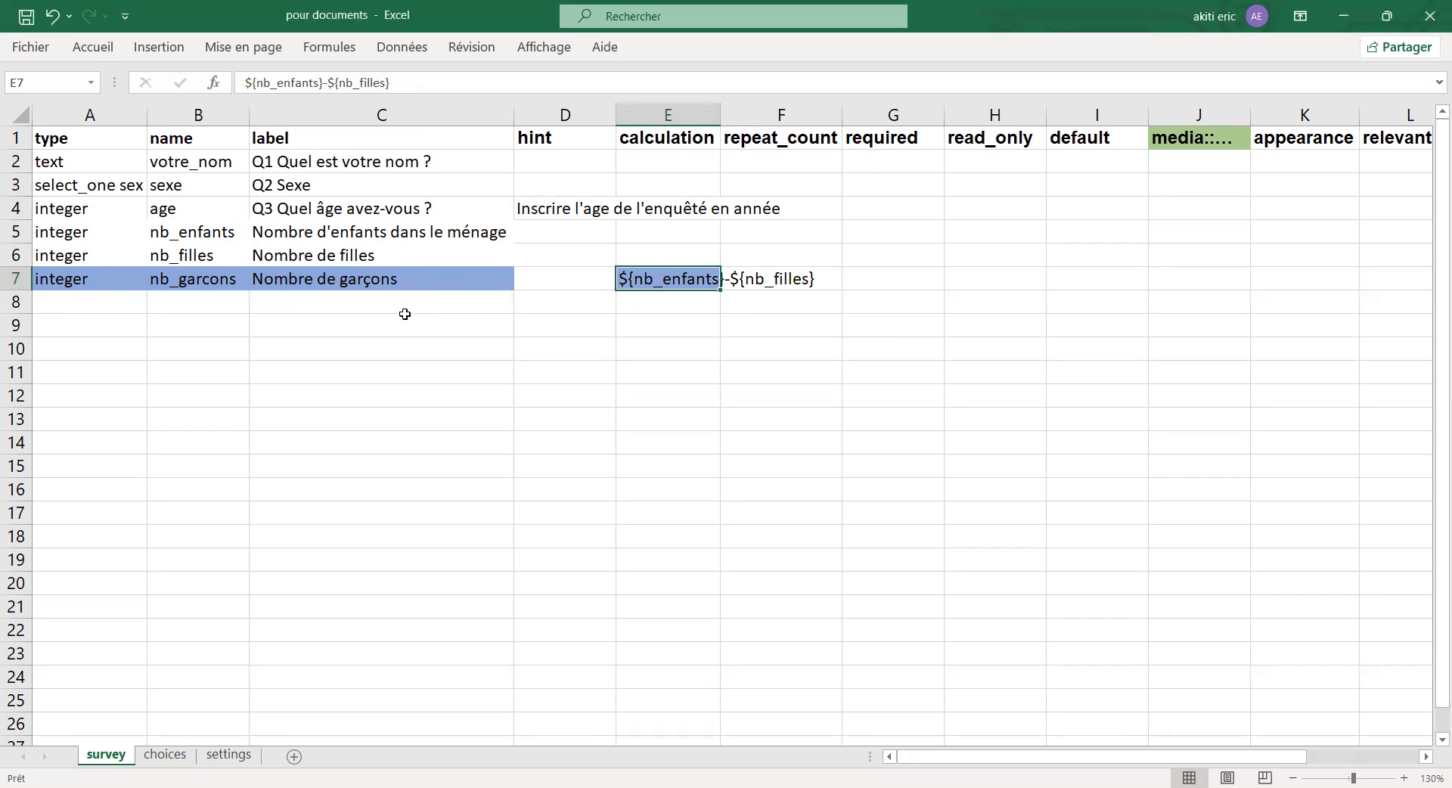
click(37, 301)
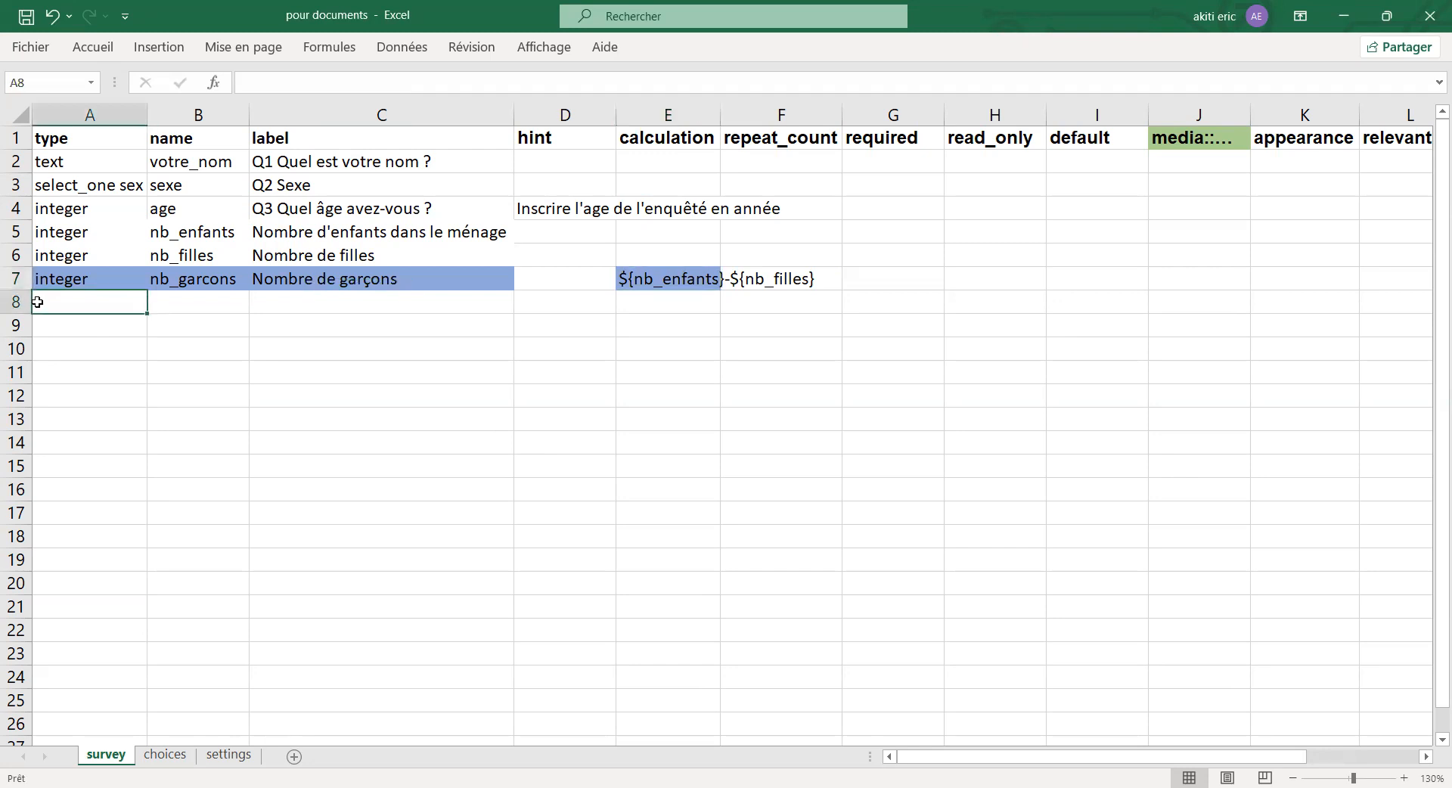
text(calu)
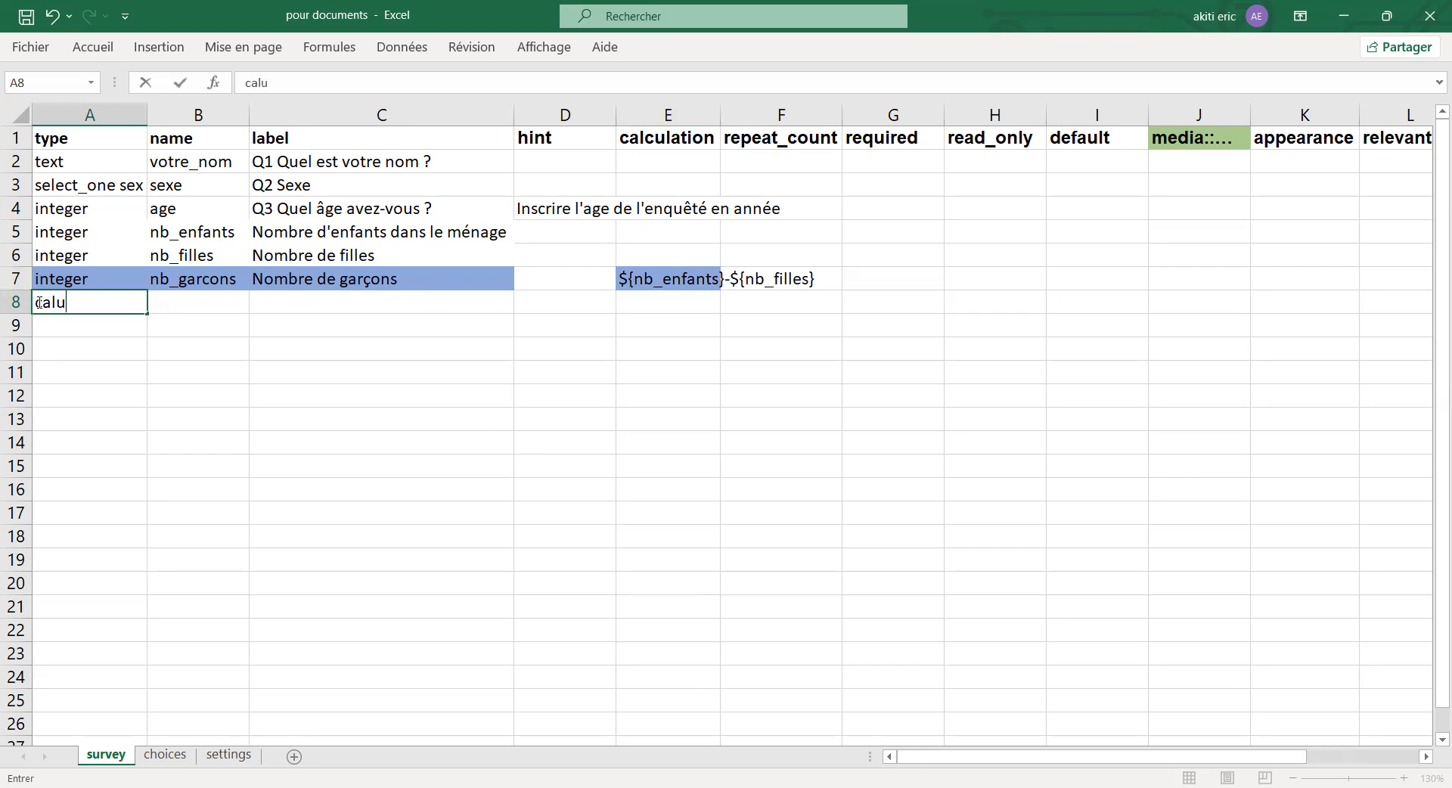
key(BackSpace)
text(culate)
Enter cal_garcons as the name of the calculate question in B8.
click(160, 306)
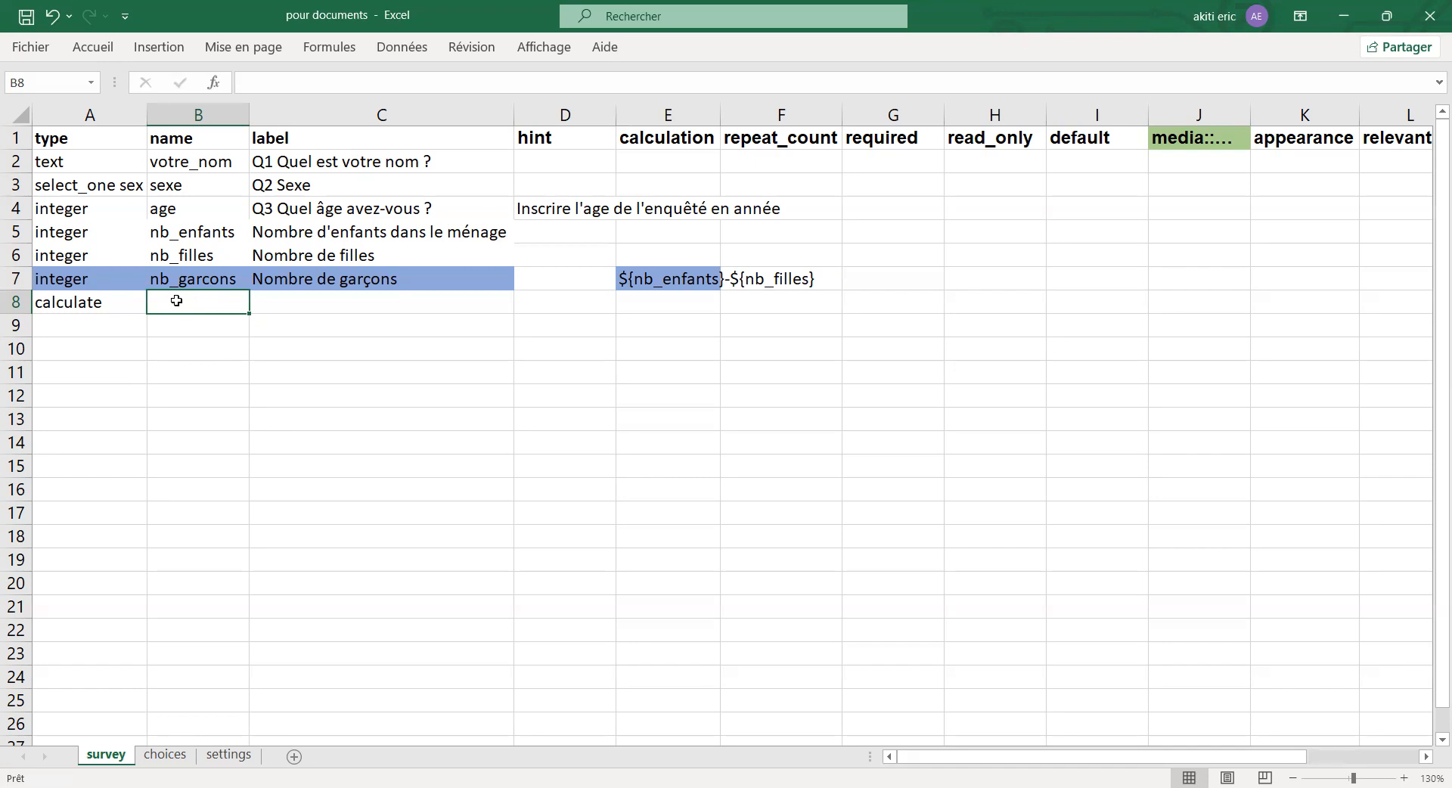
text(cal)
text(-)
text(_)
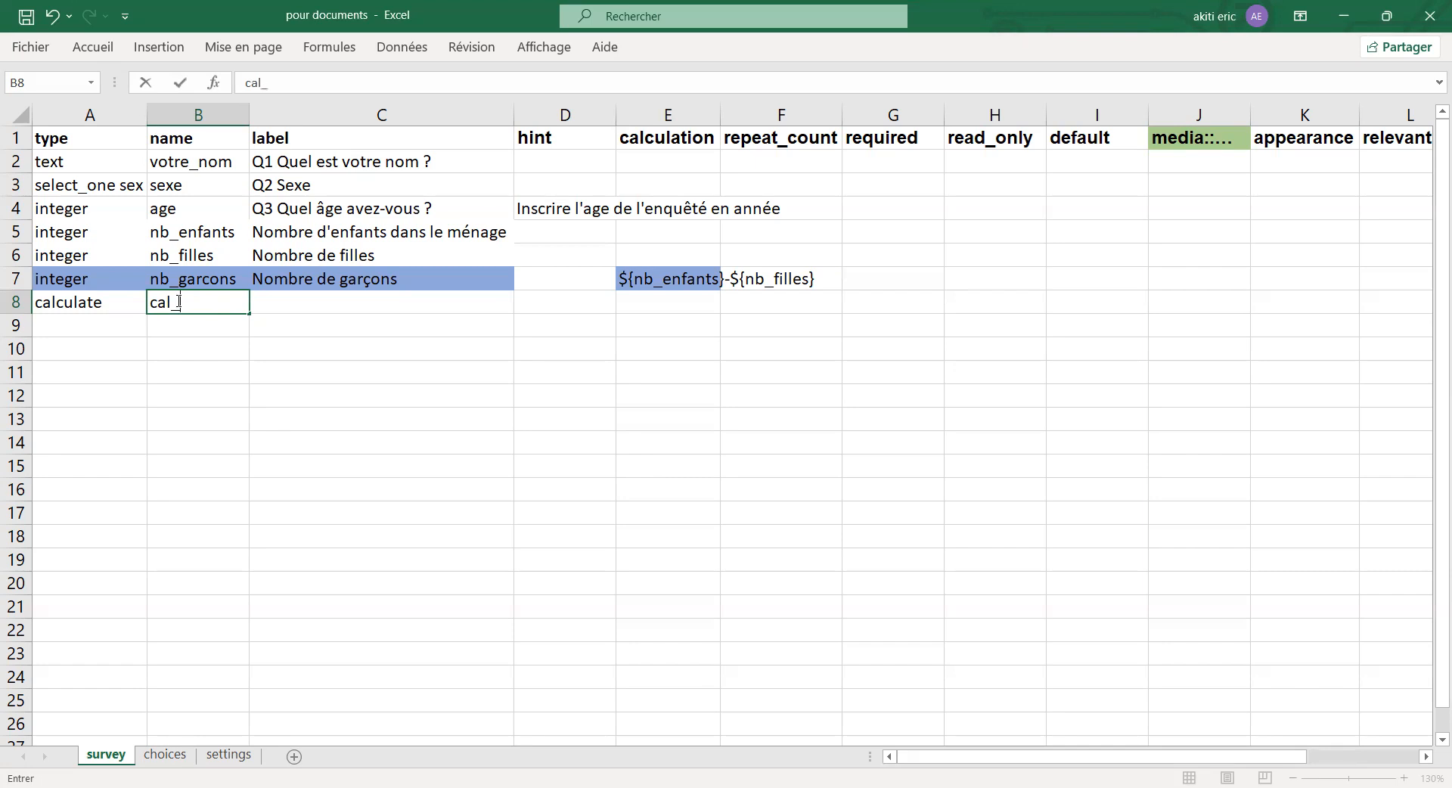
text(garcons)
click(310, 306)
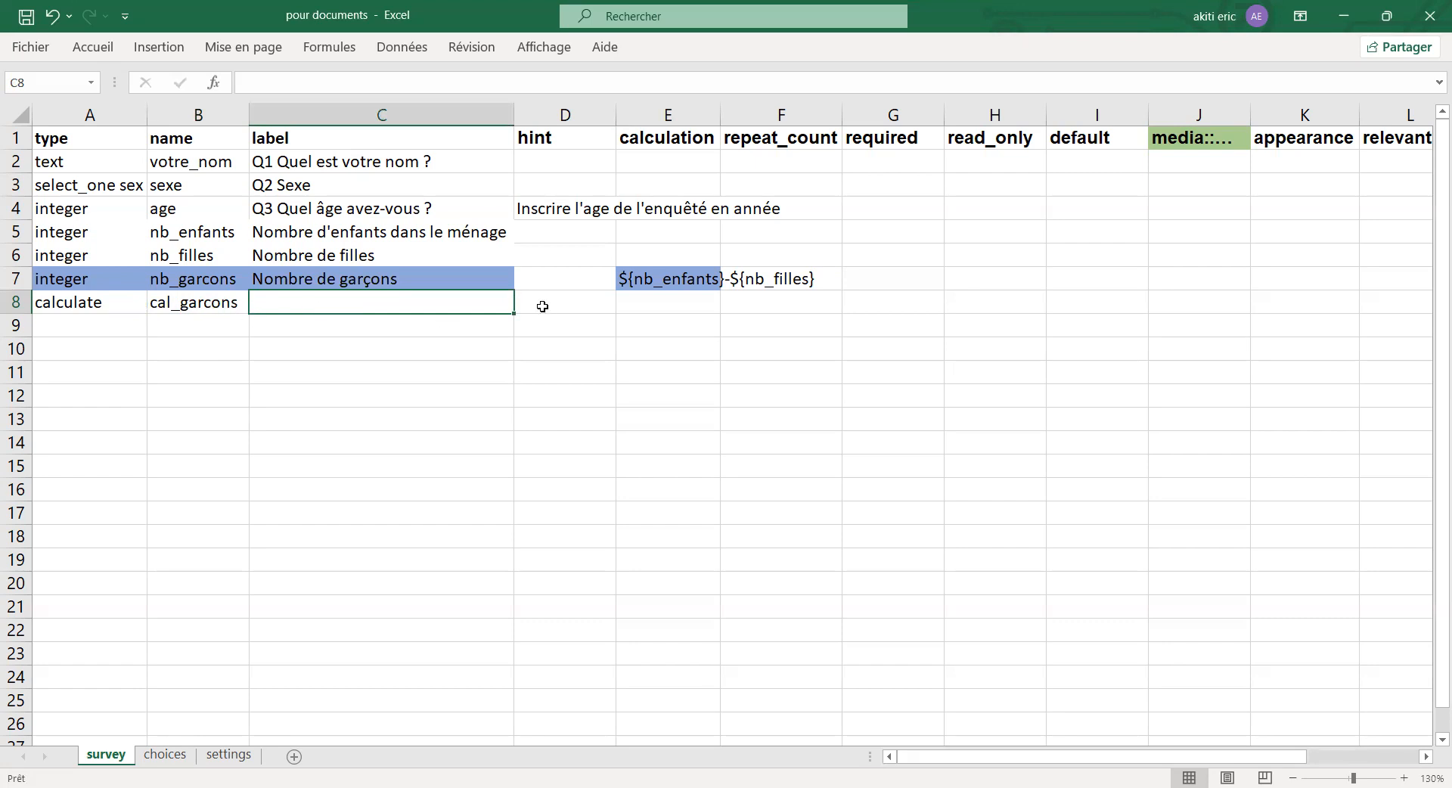
Copy the expression ${nb_enfants}-${nb_filles} from E7 into E8 without the blue fill, and save the workbook.
click(661, 304)
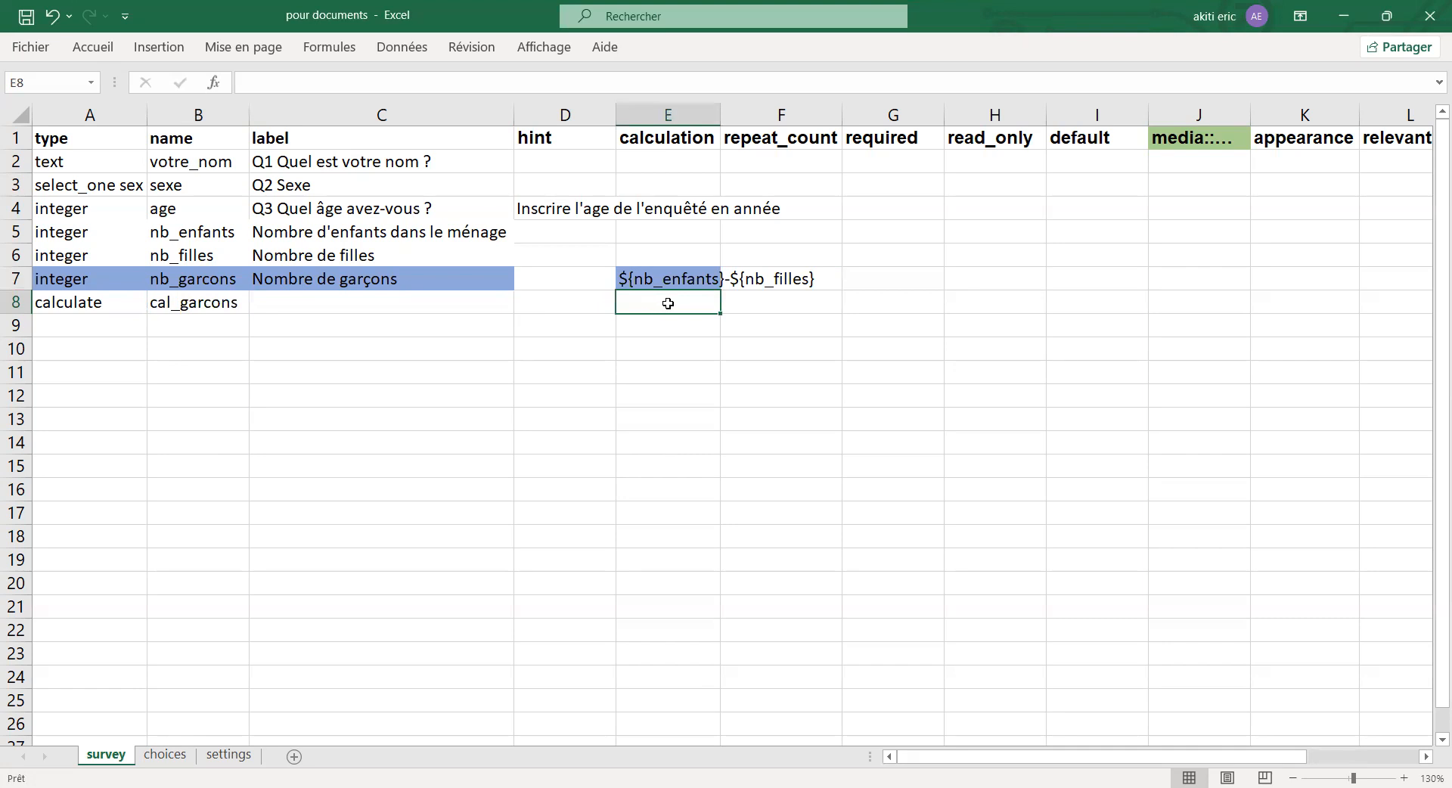
click(820, 276)
double_click(821, 276)
click(668, 278)
click(405, 84)
drag(405, 84, 210, 72)
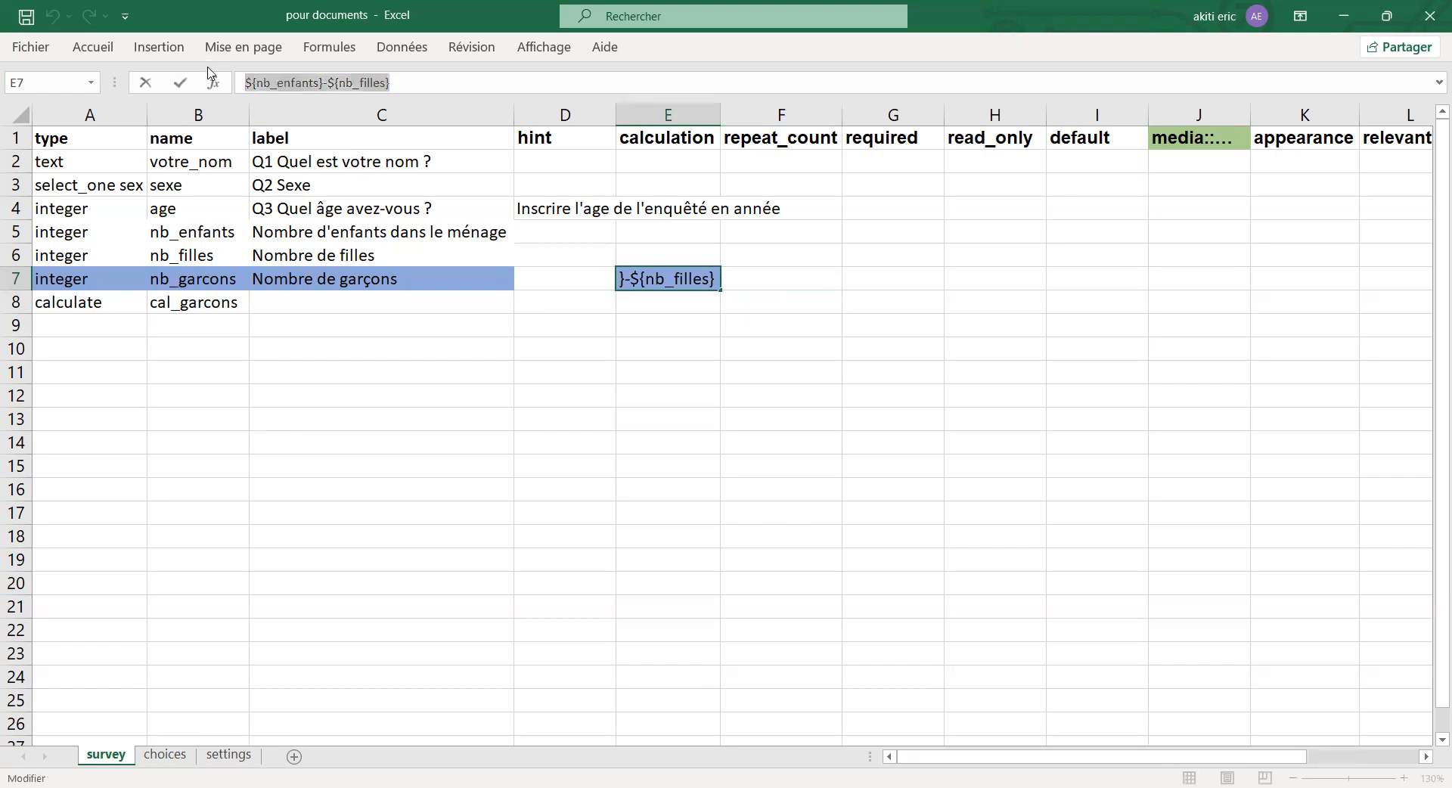
key(ctrl+c)
key(Return)
key(ctrl+v)
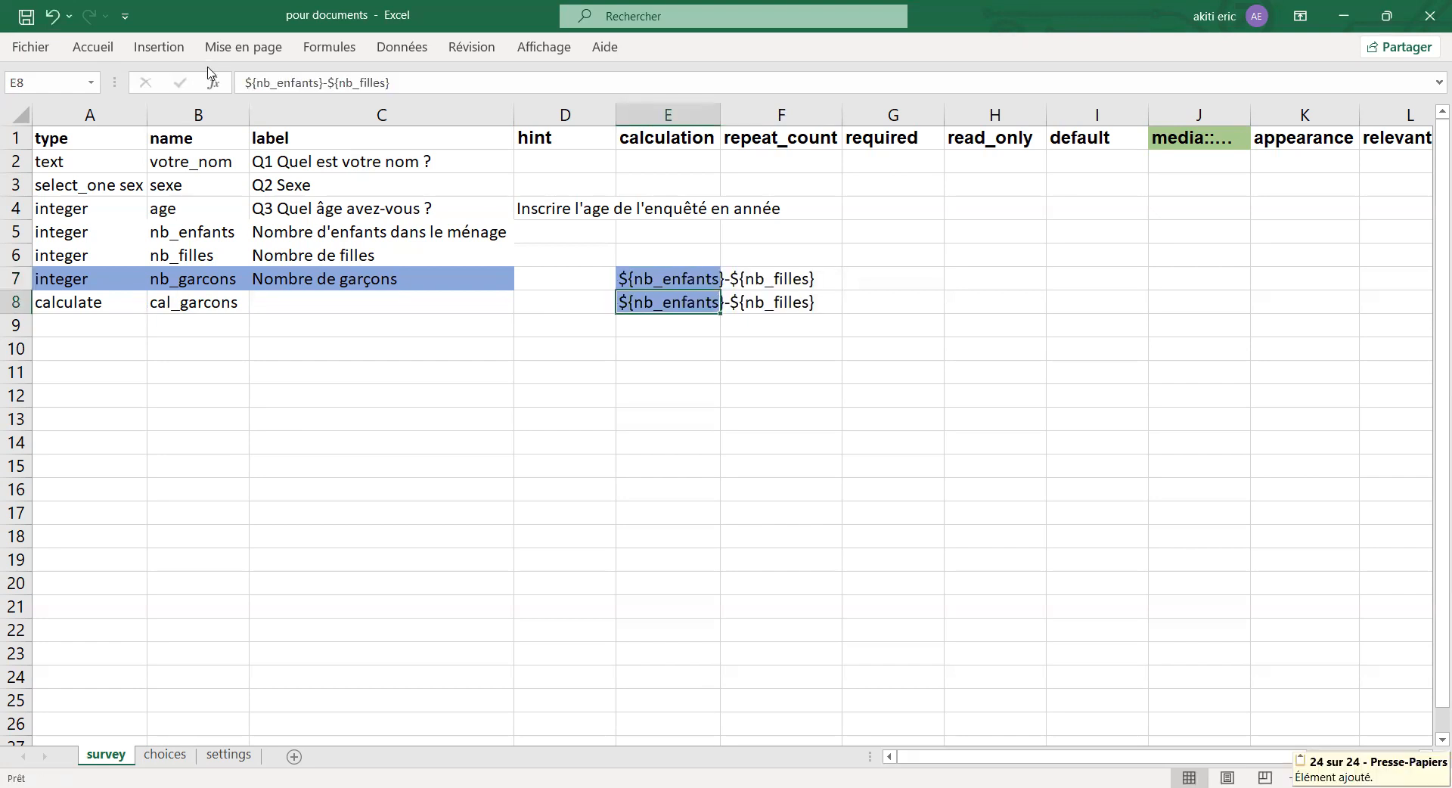
key(ctrl+z)
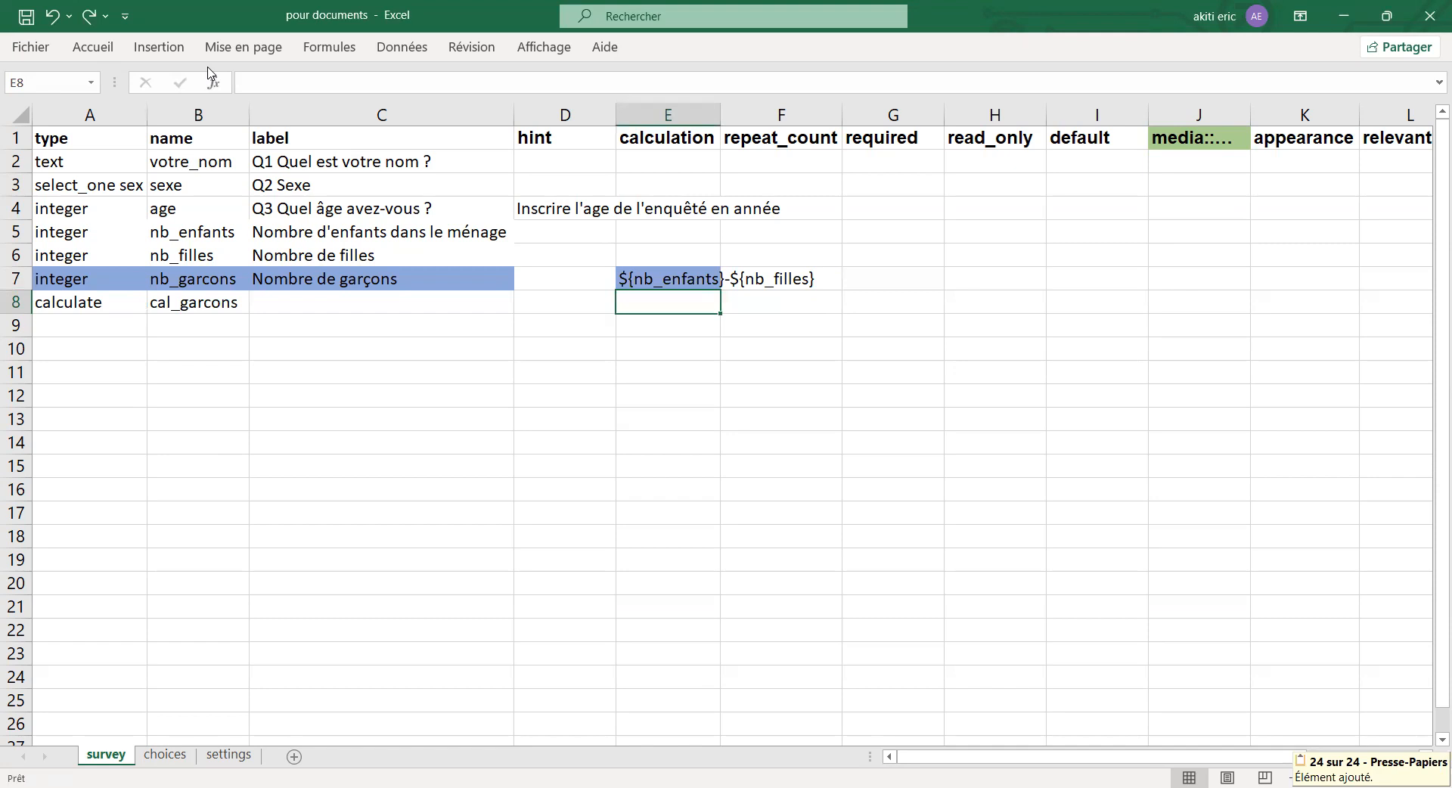
key(ctrl+v)
click(665, 435)
right_click(664, 435)
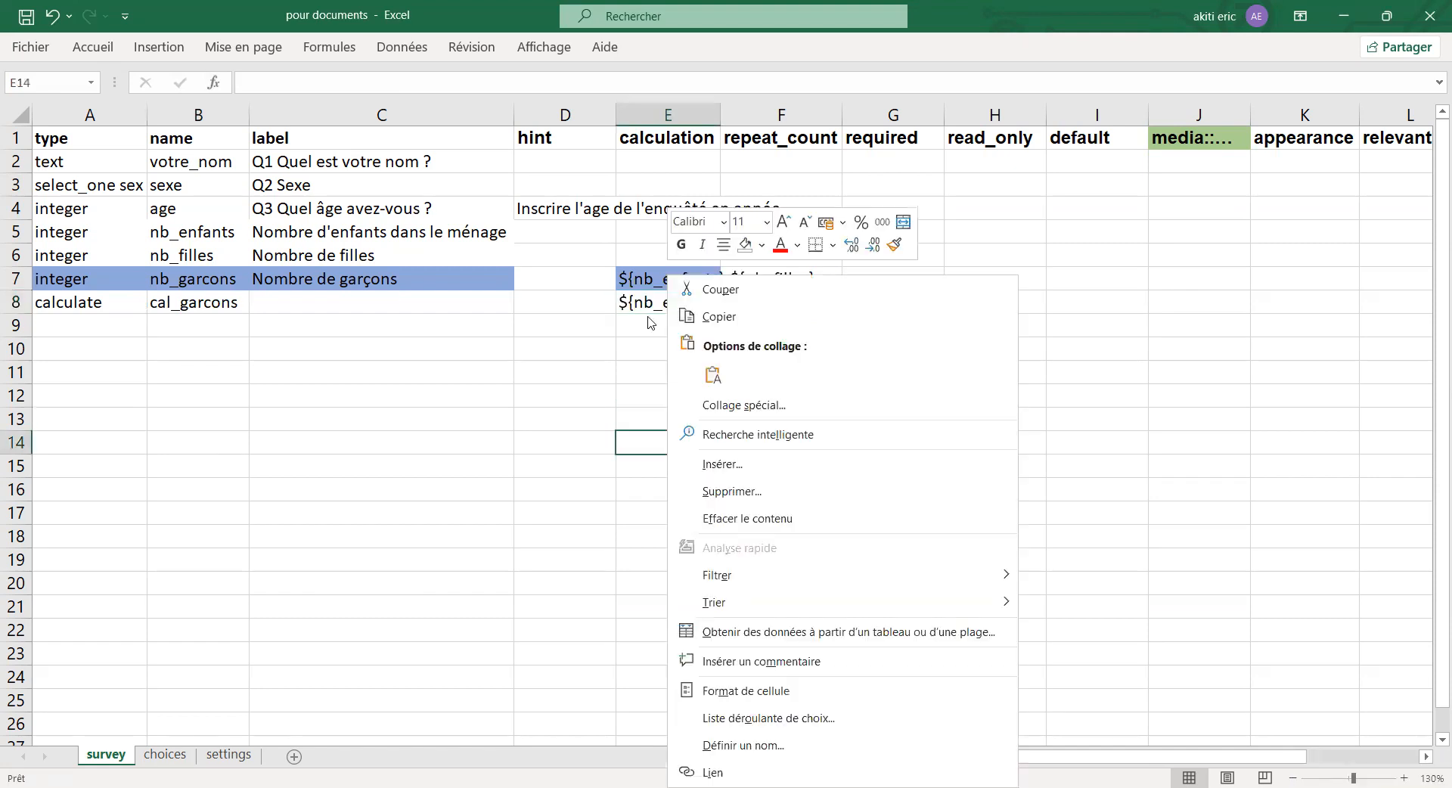
click(633, 304)
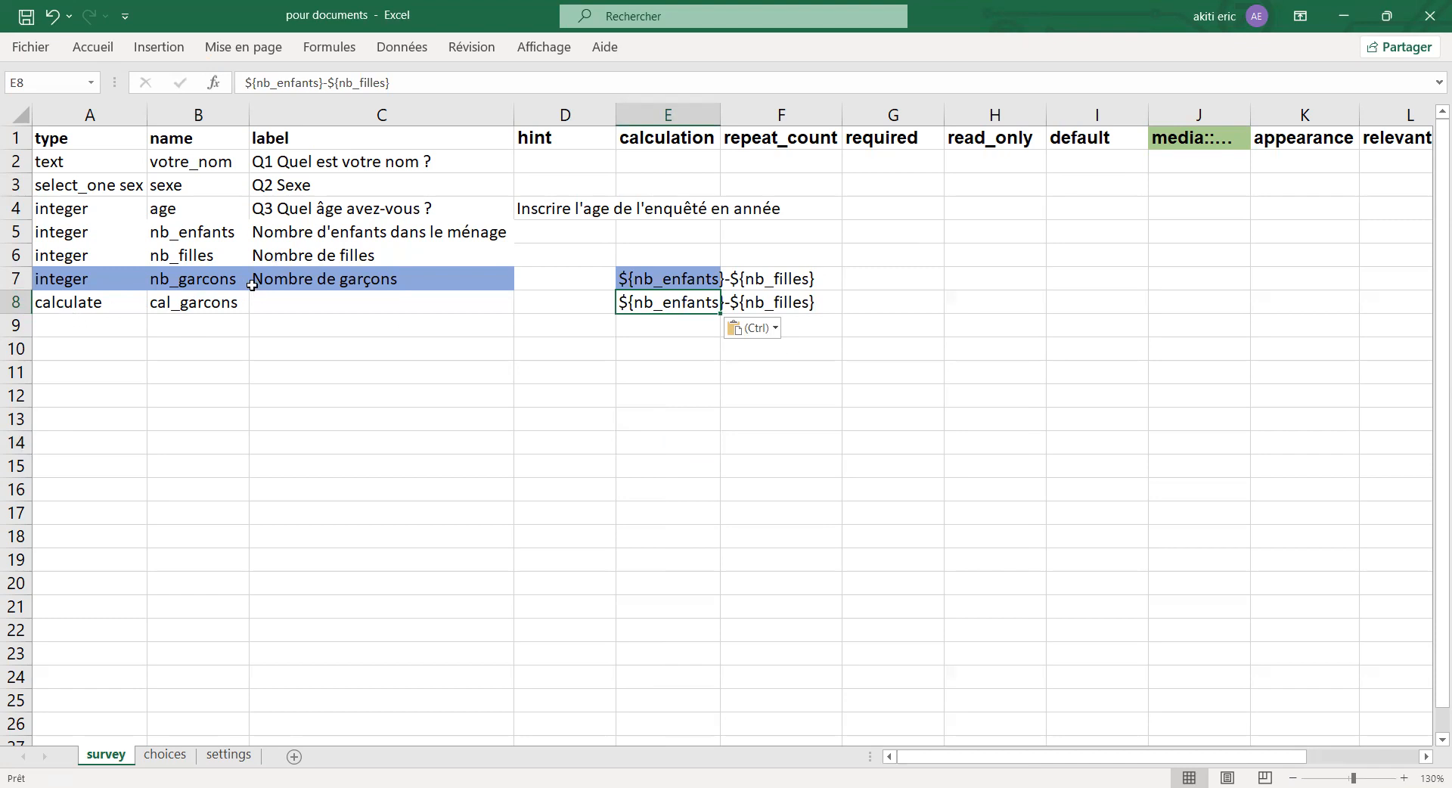
click(26, 23)
Add a question of type note in row 9 with the name note_cal_garcons.
click(55, 325)
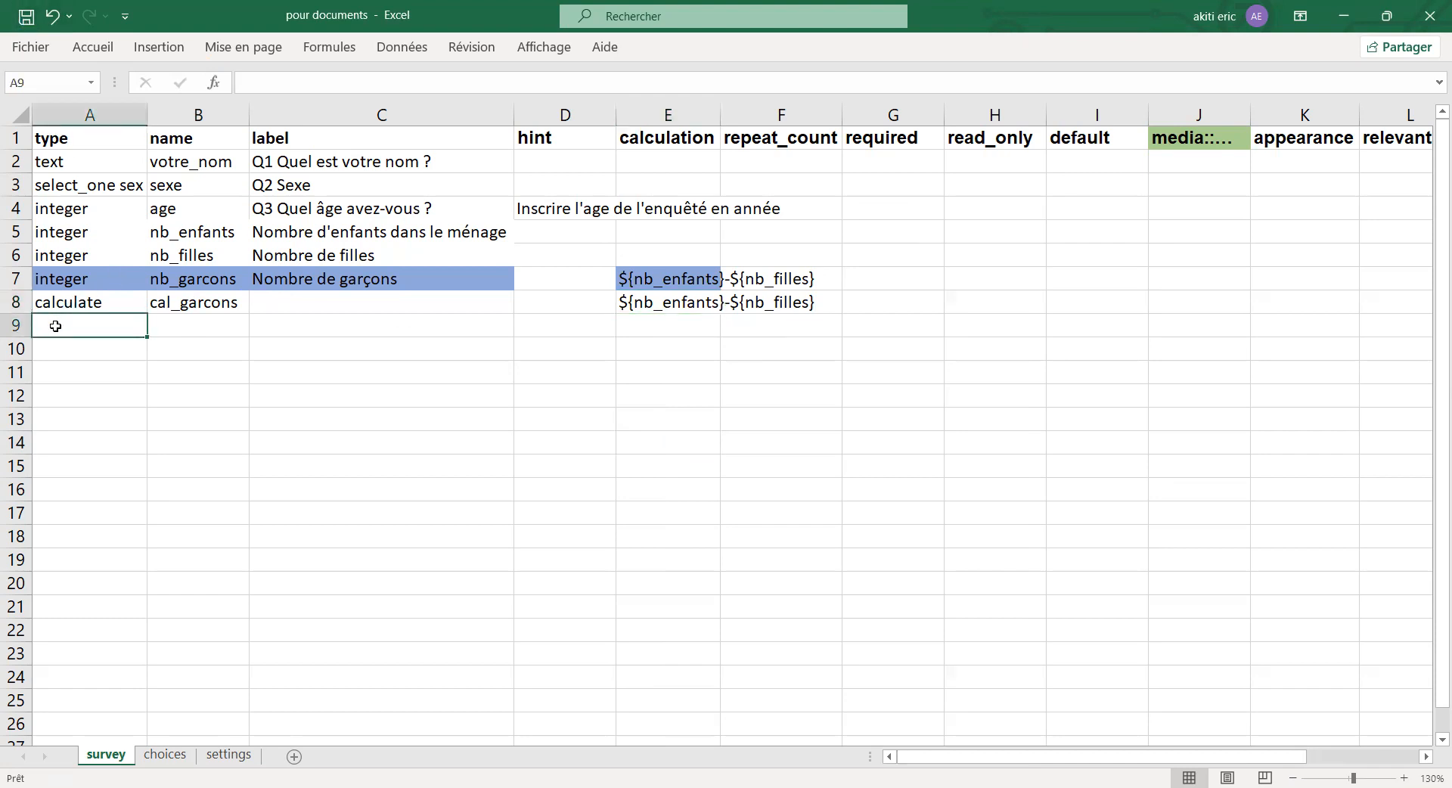
text(note)
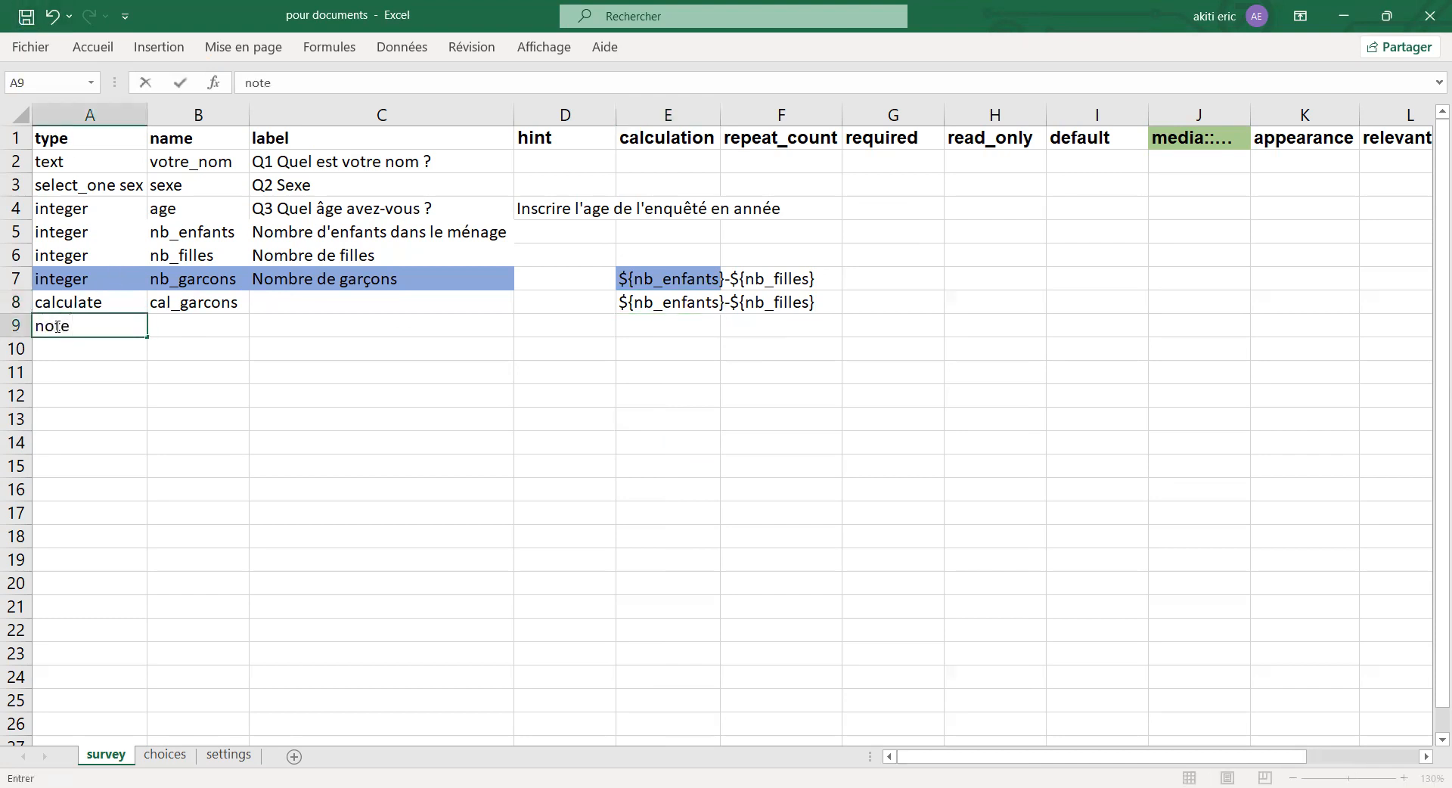
click(179, 327)
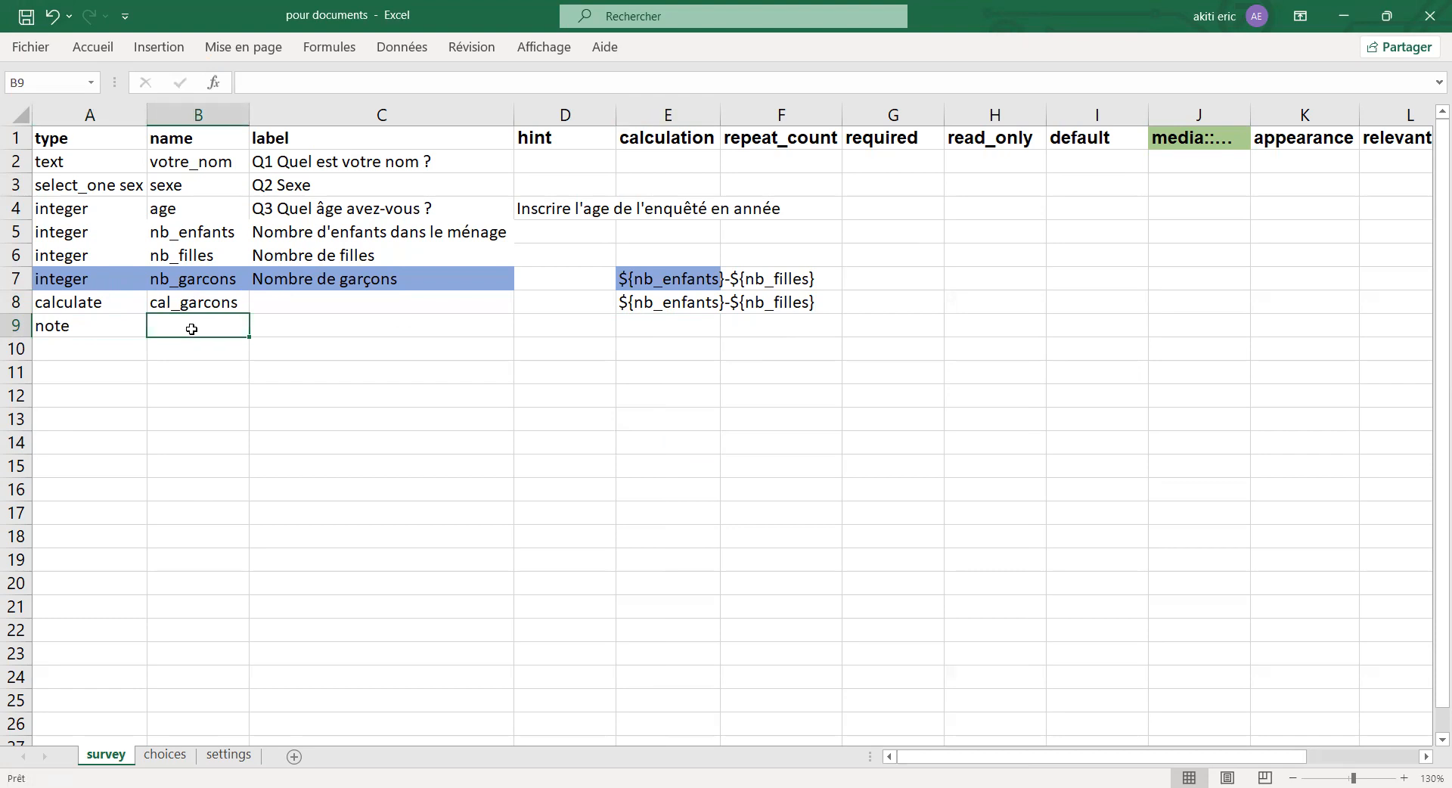
text(note)
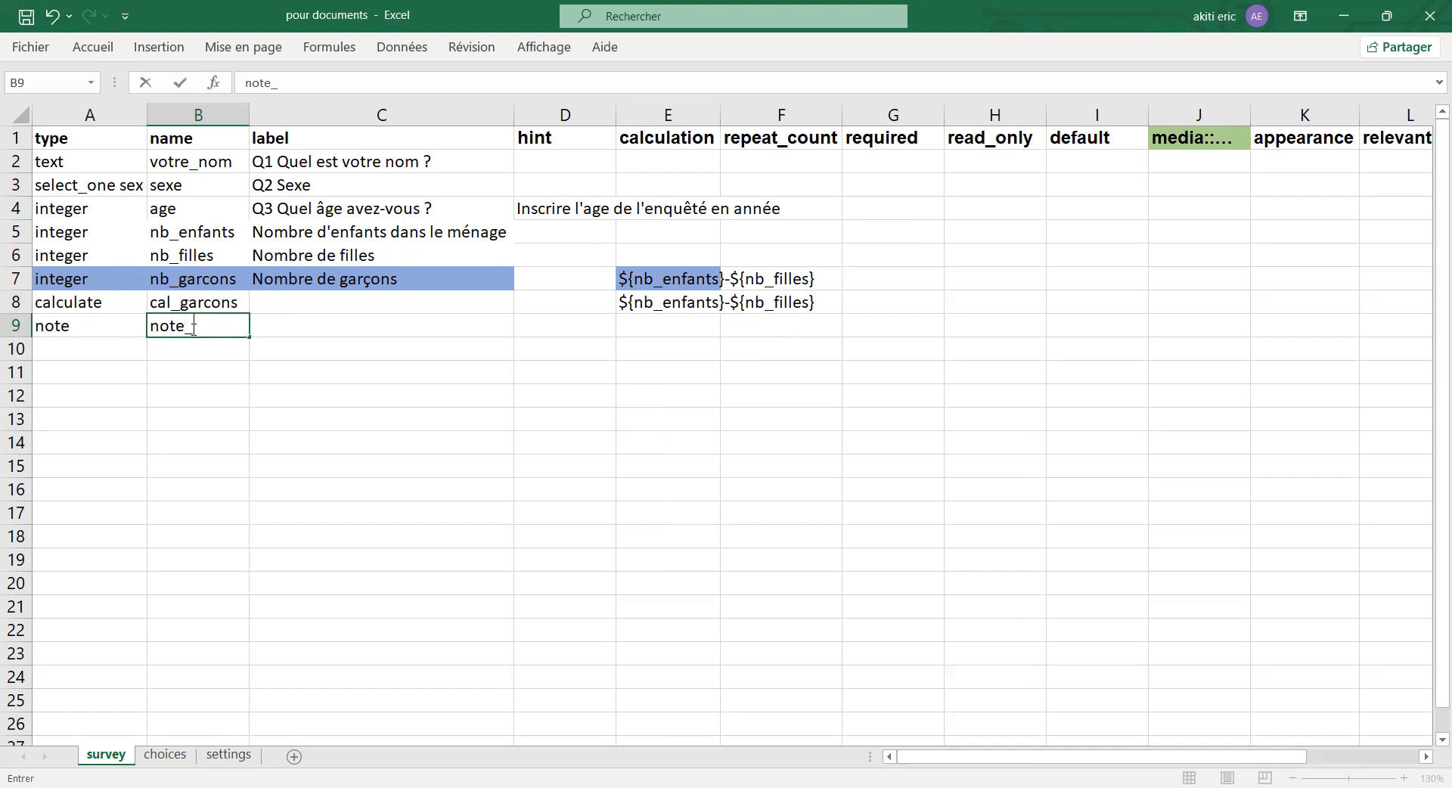
text(_cal_garcons)
click(262, 405)
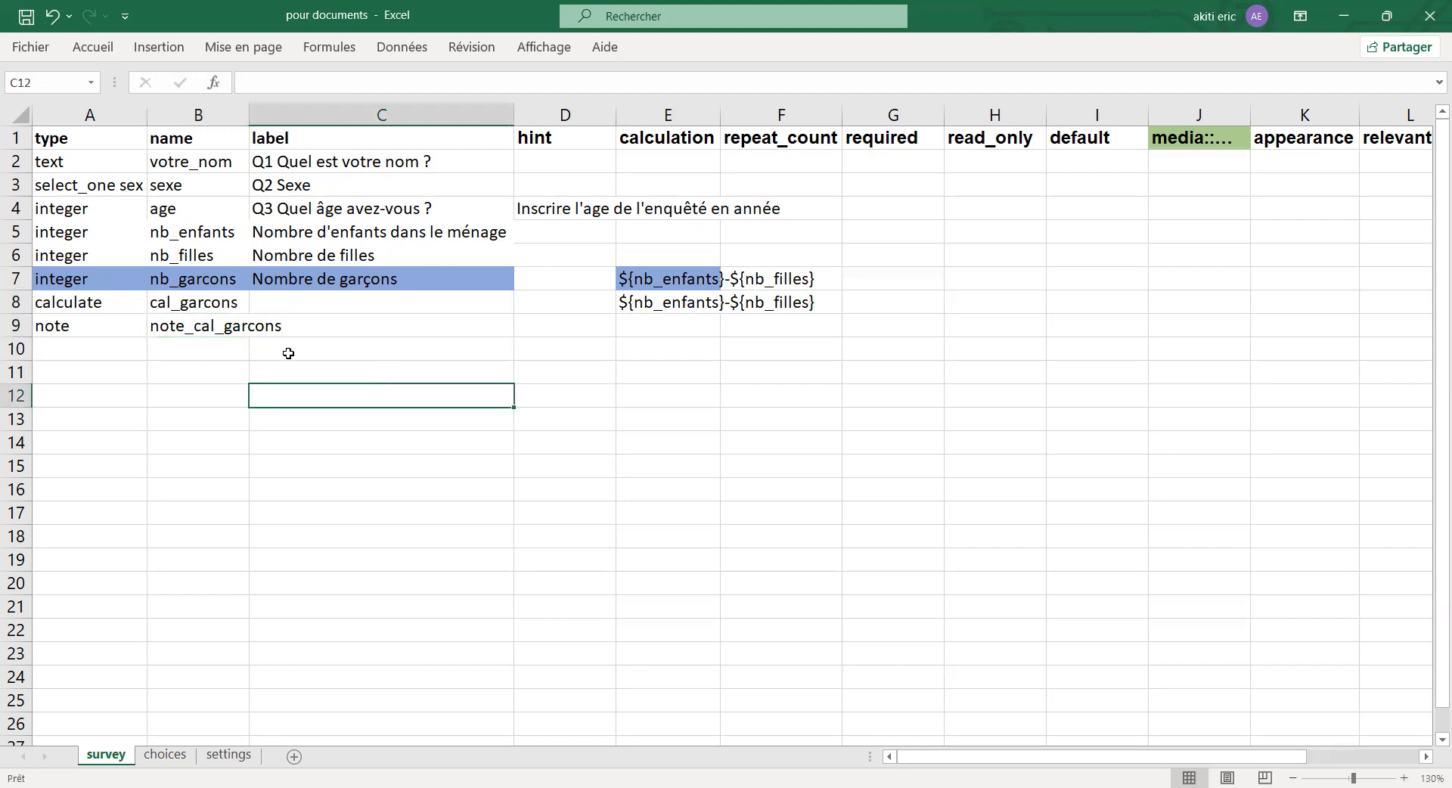
Enter "Vous avez ${cal_garcons}" as the note's label in C9, copying the variable name from B8.
click(313, 328)
text(V)
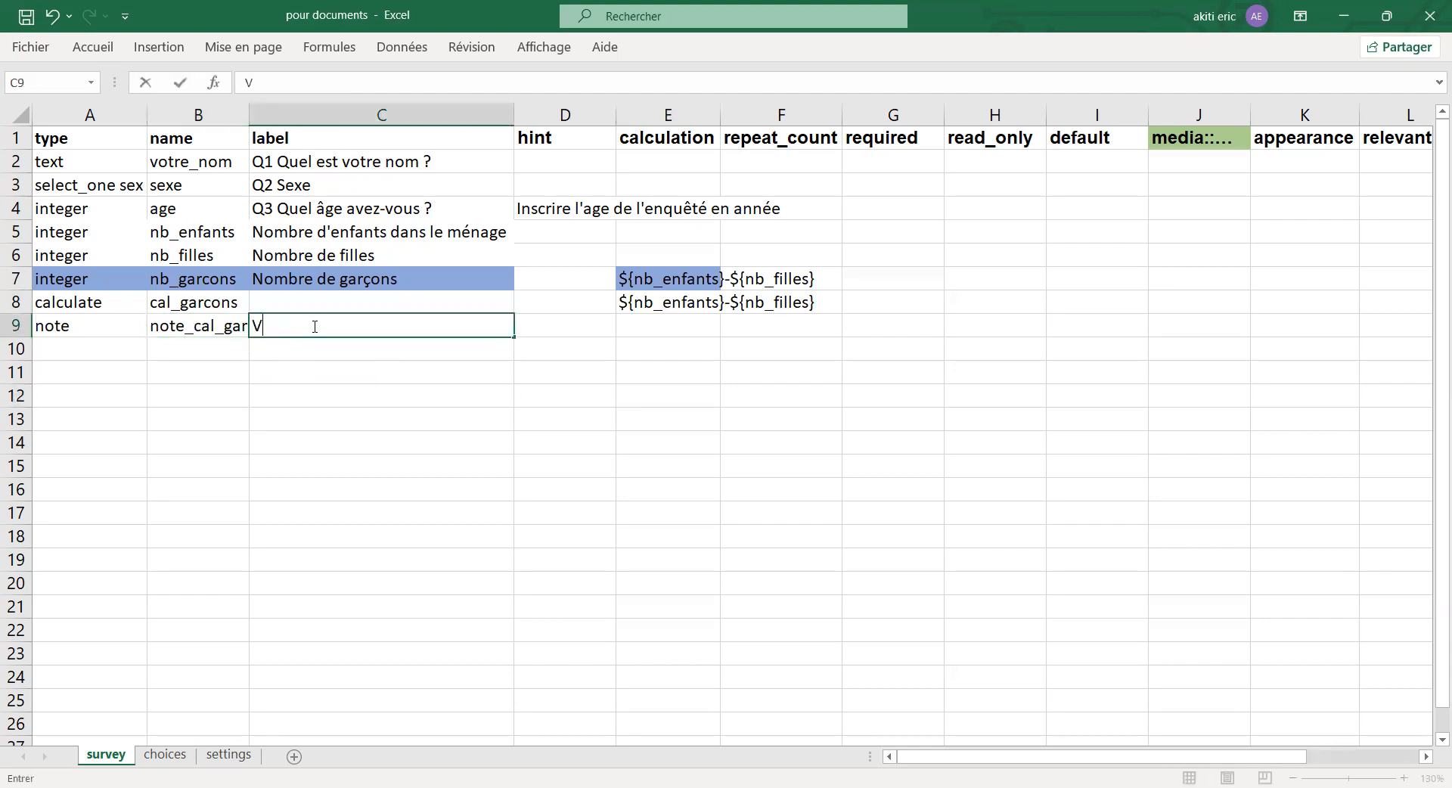
text(ous avez)
double_click(235, 303)
drag(248, 303, 141, 310)
double_click(236, 303)
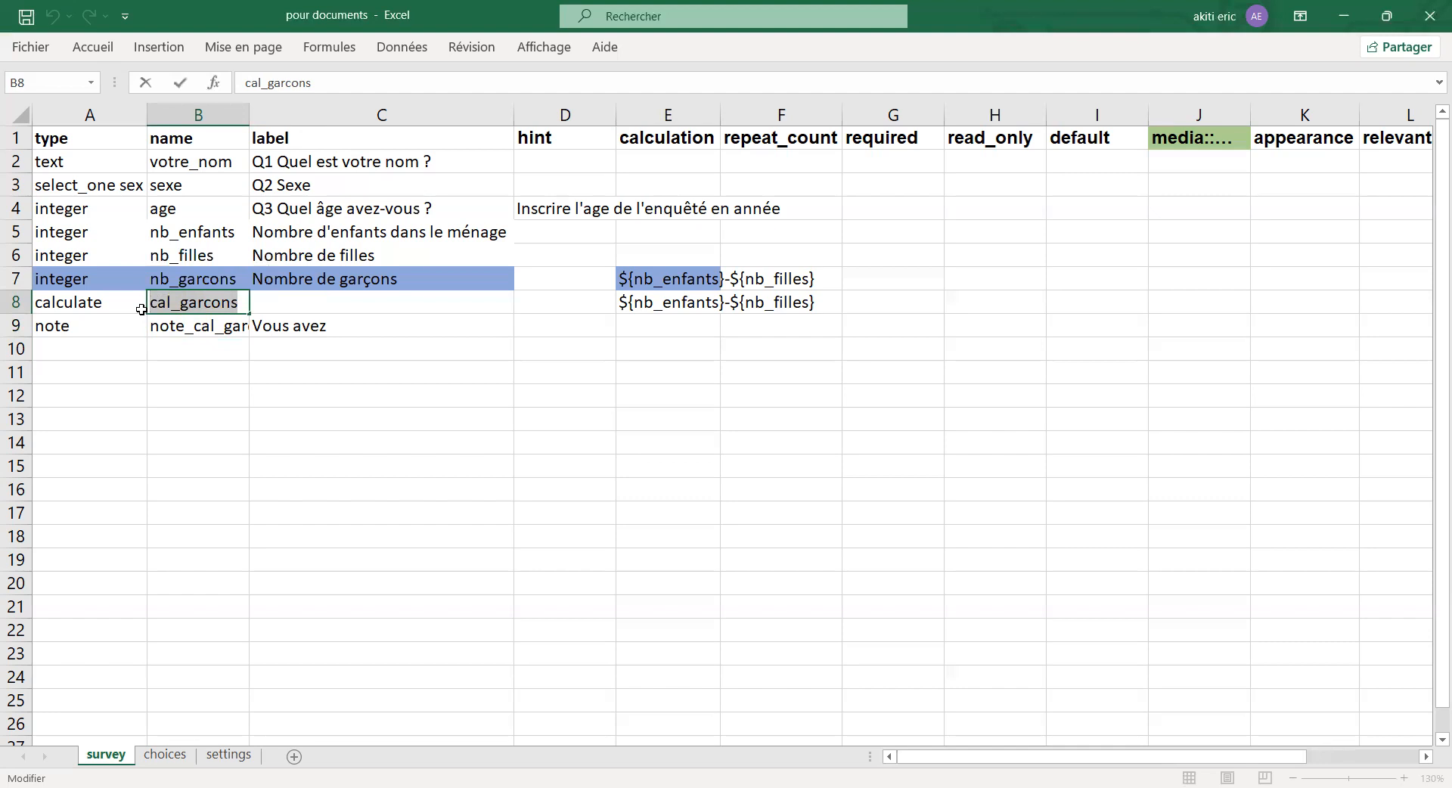
key(ctrl+c)
double_click(348, 330)
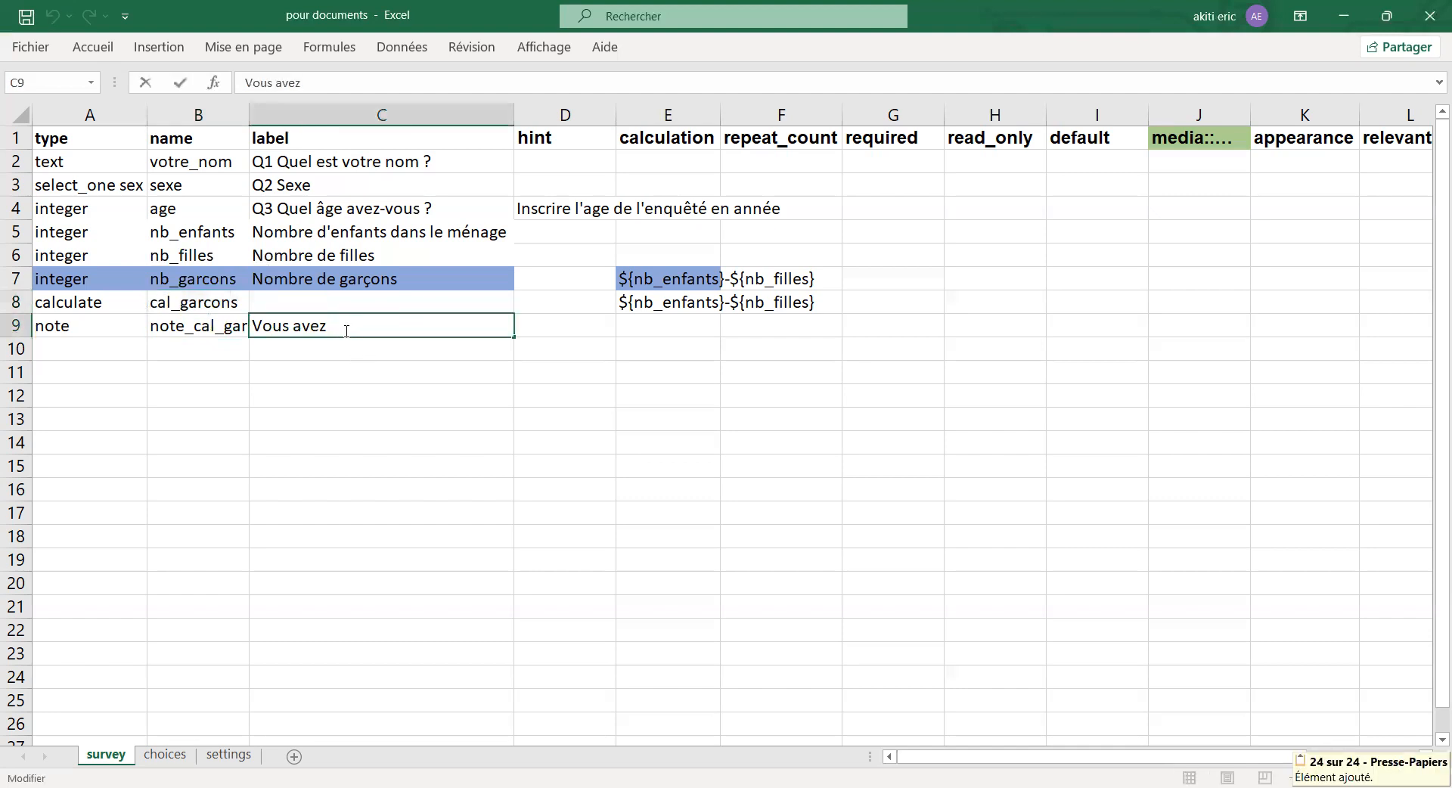
text(${)
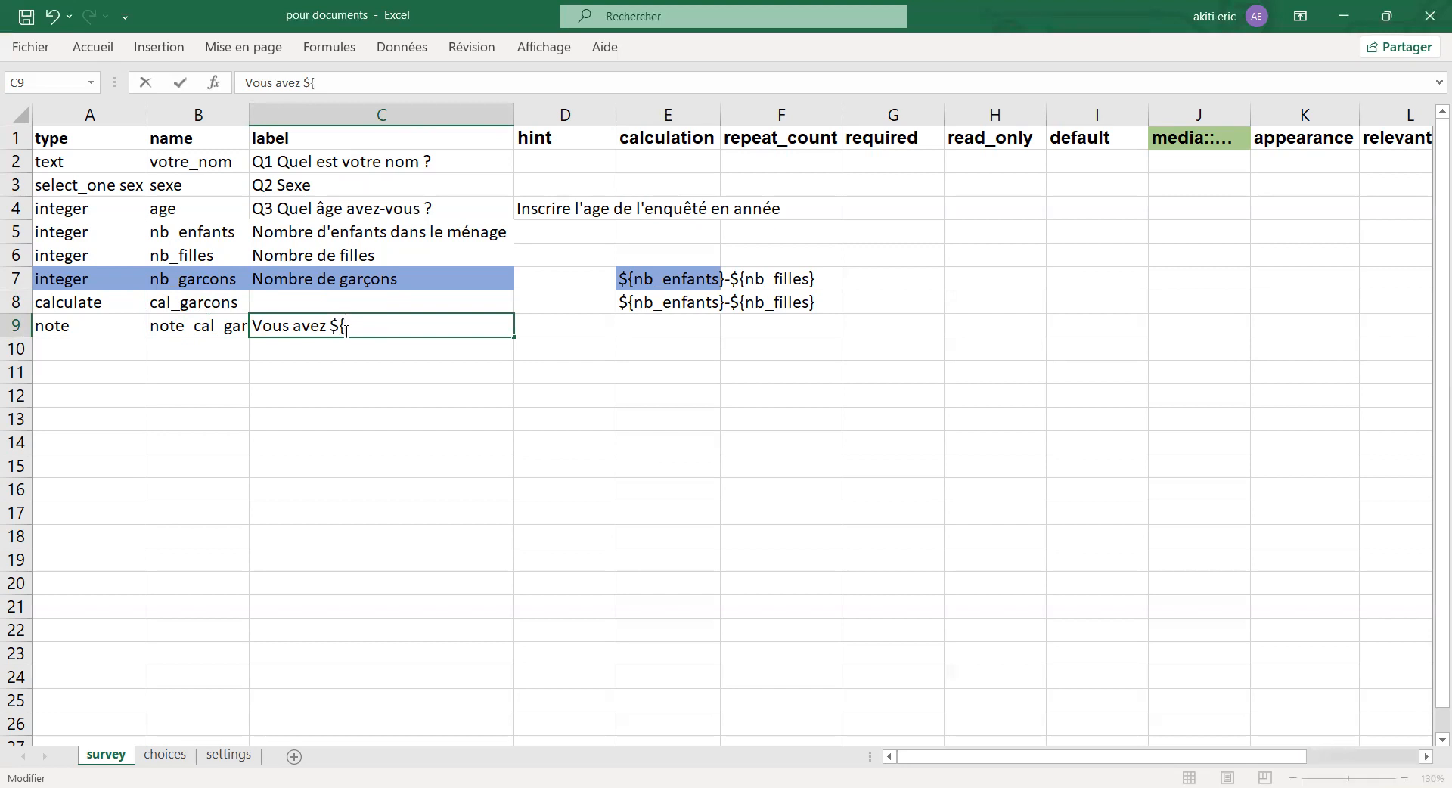
text(cal_garcons)
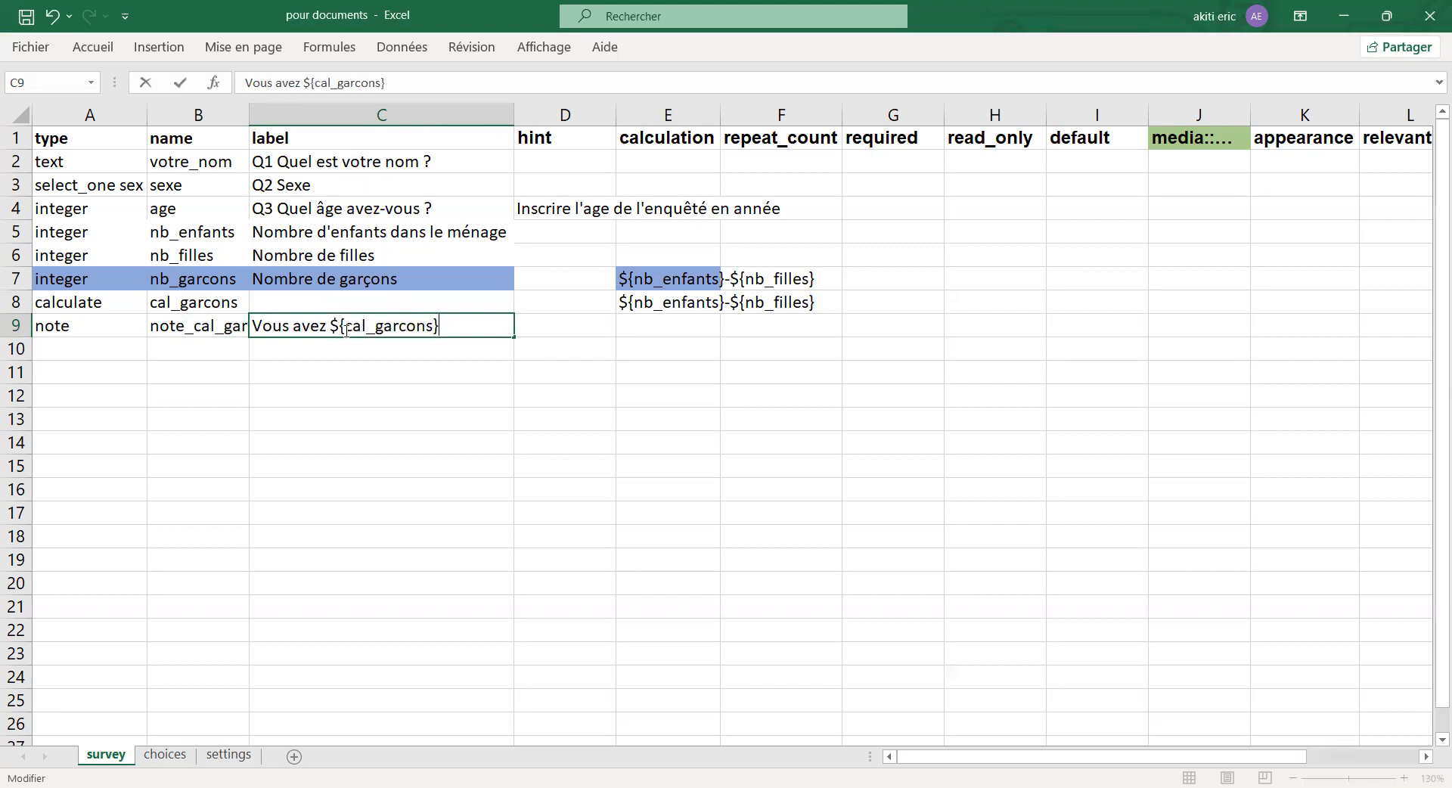
click(667, 392)
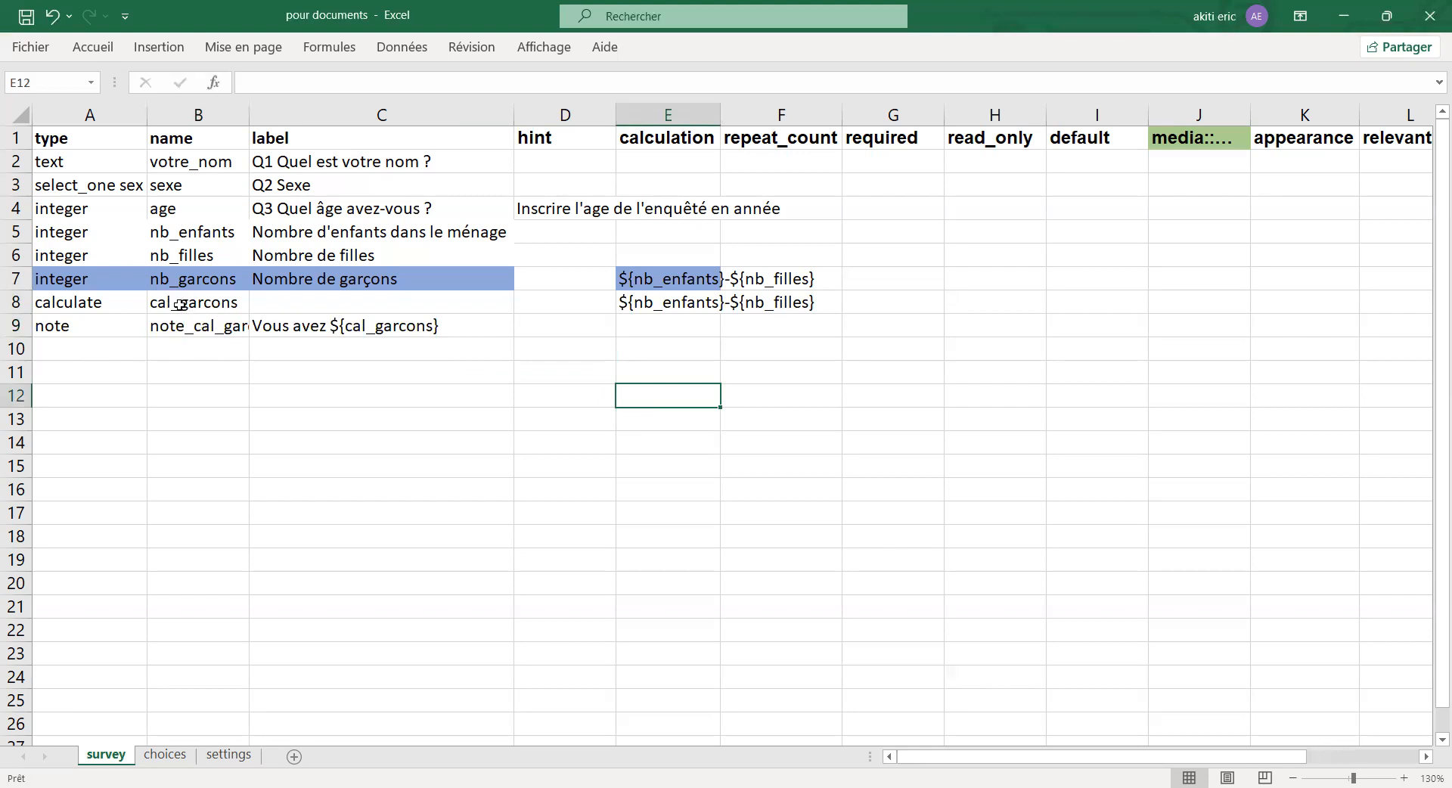
click(648, 303)
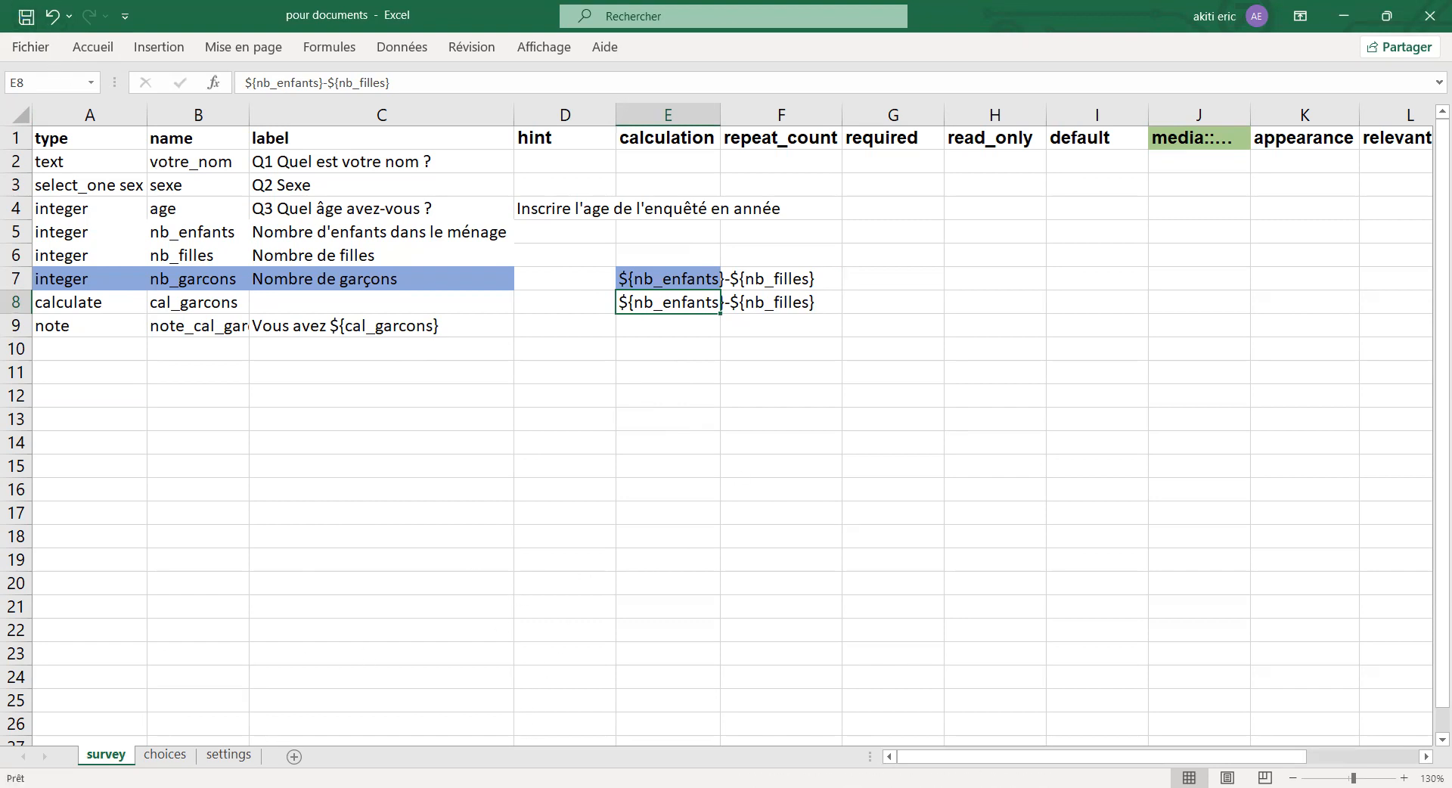
Switch to KoboToolbox in the browser and start a new project by uploading the XLSForm file "xlsForm test 22" from the desktop.
key(alt+Tab)
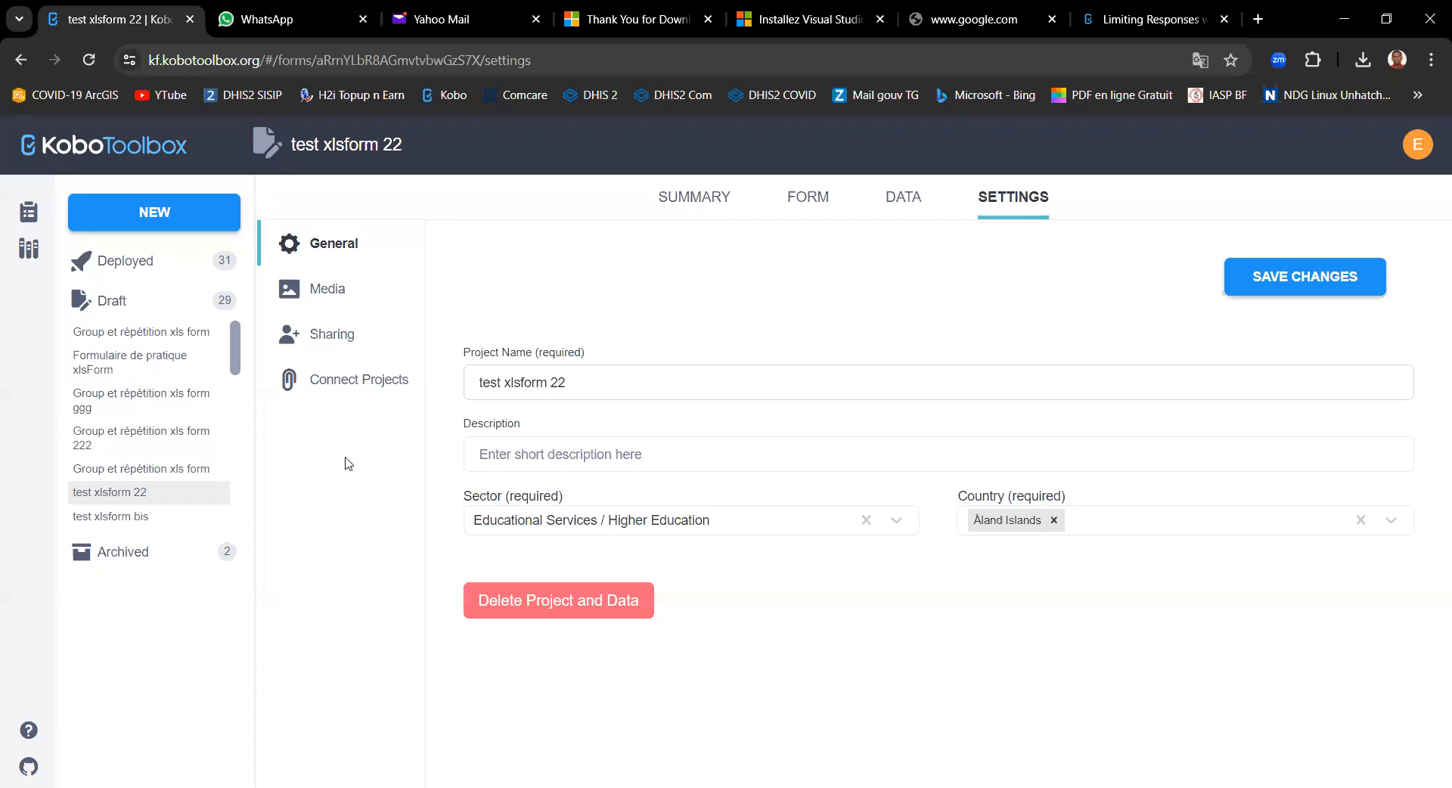
click(123, 213)
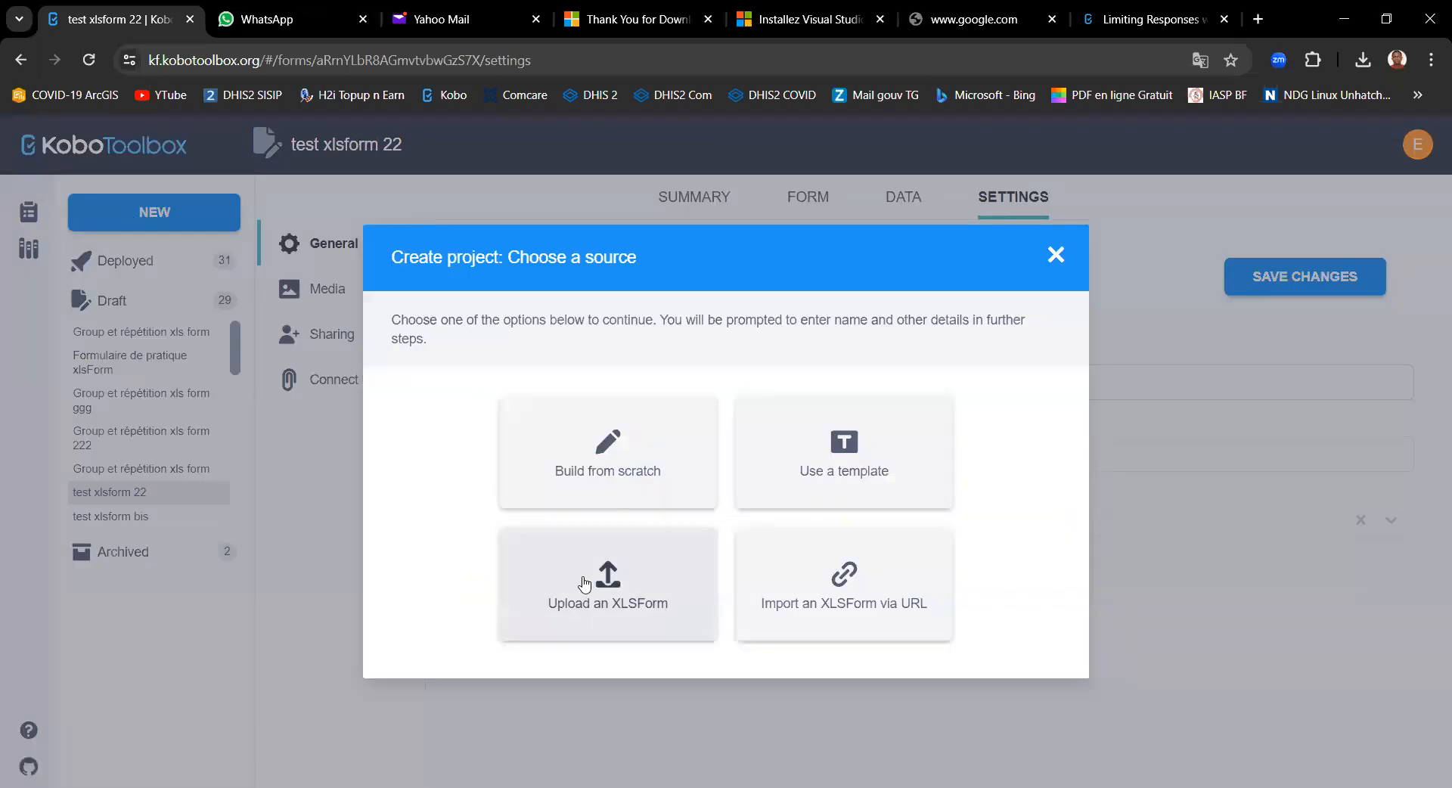
click(584, 584)
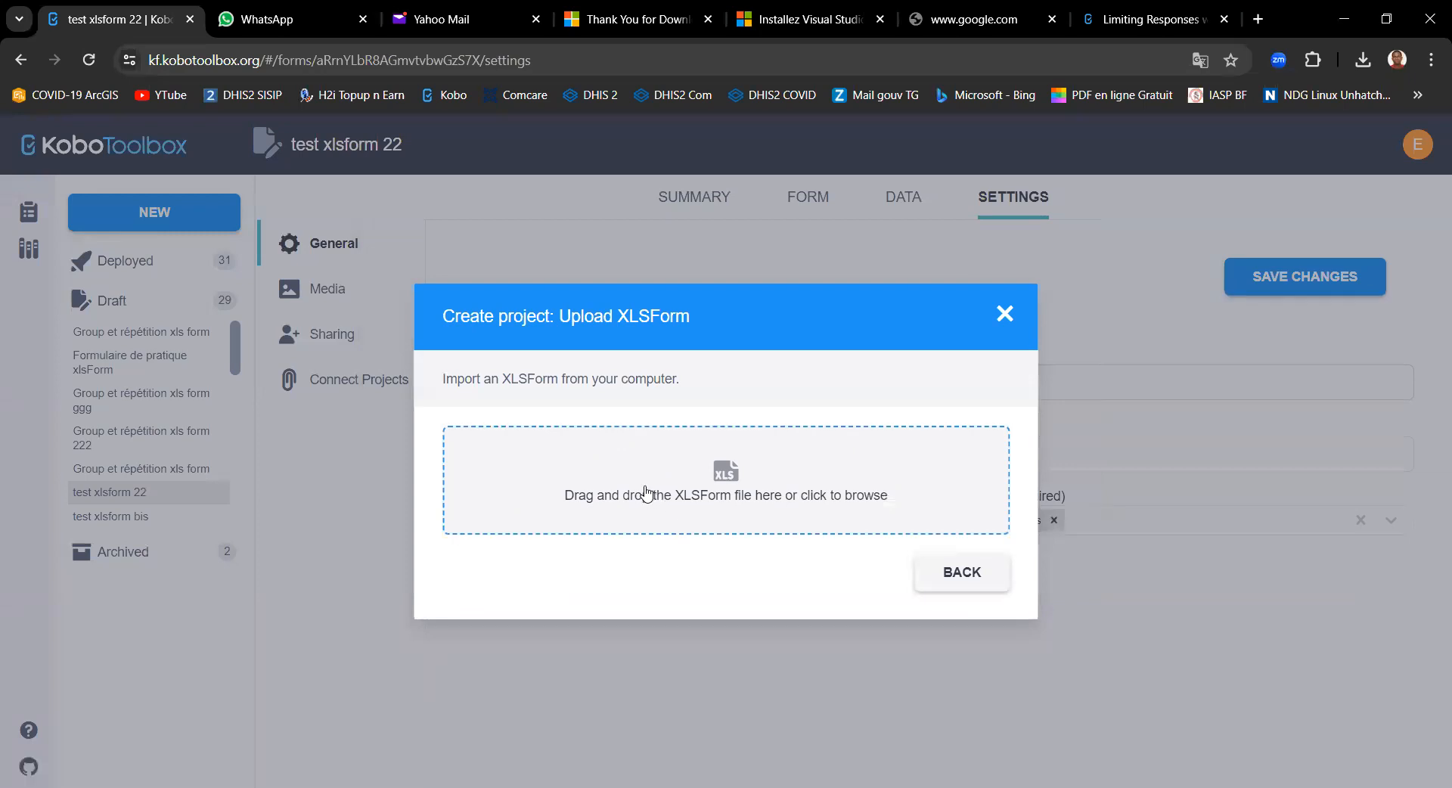
click(957, 573)
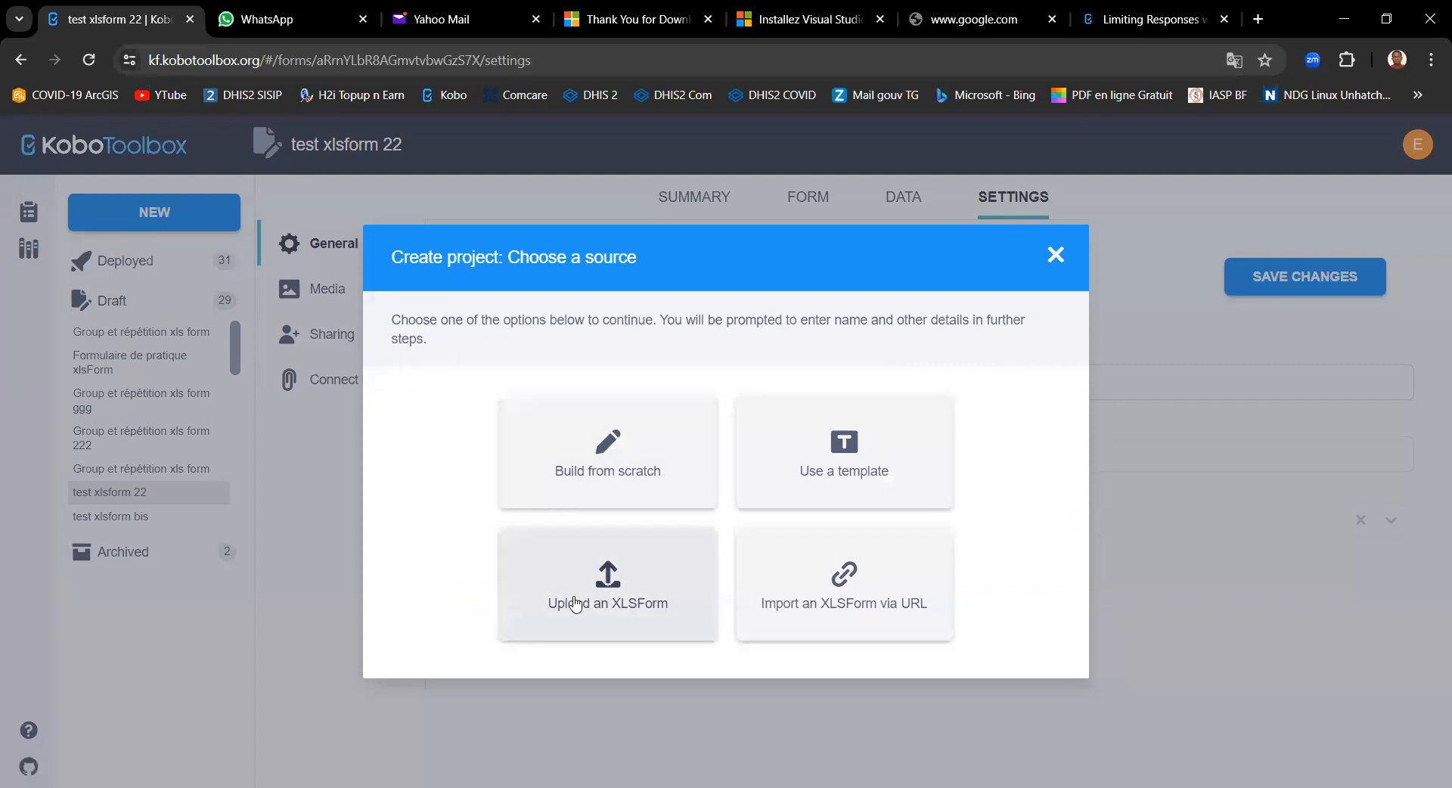
click(572, 604)
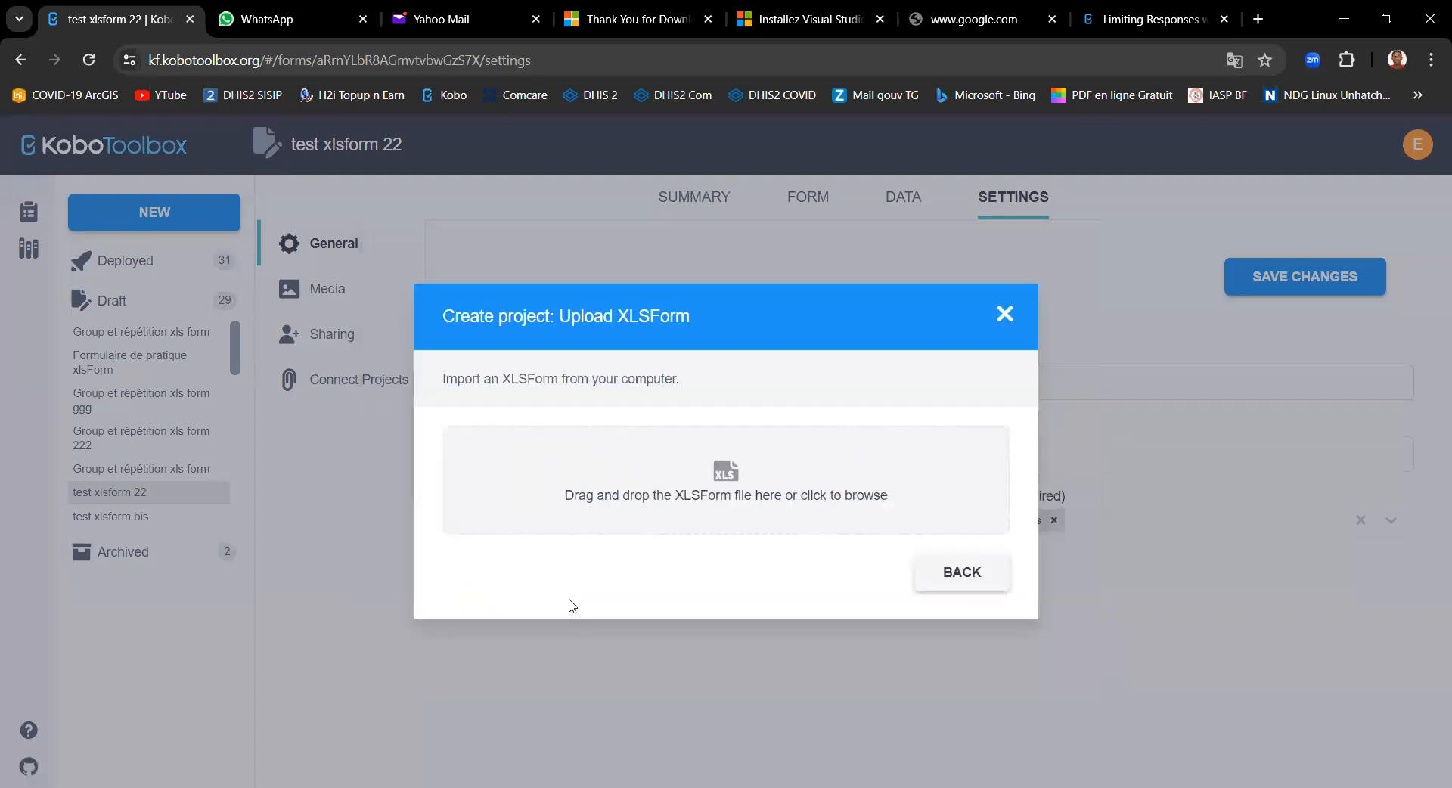
click(643, 505)
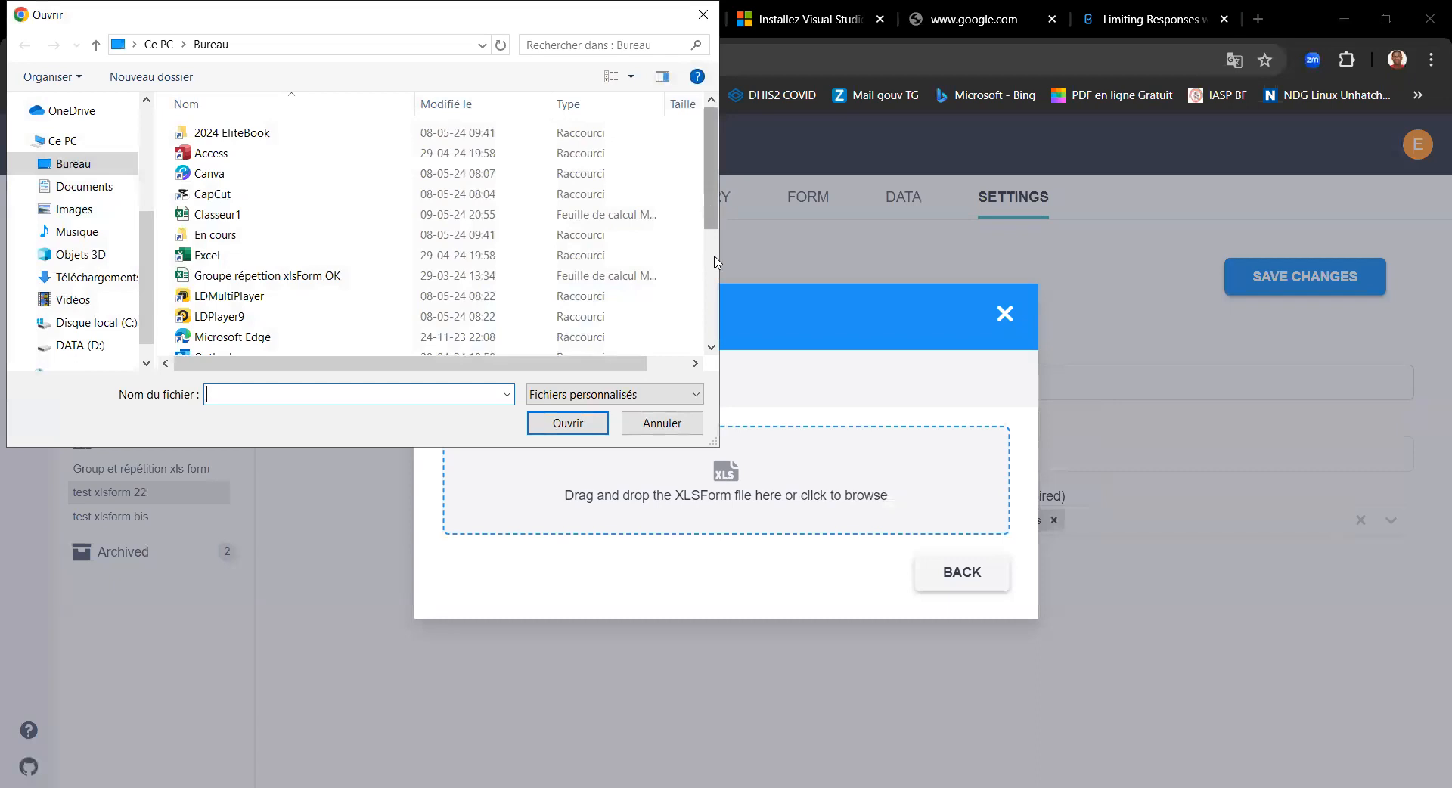
drag(715, 209, 718, 372)
click(286, 326)
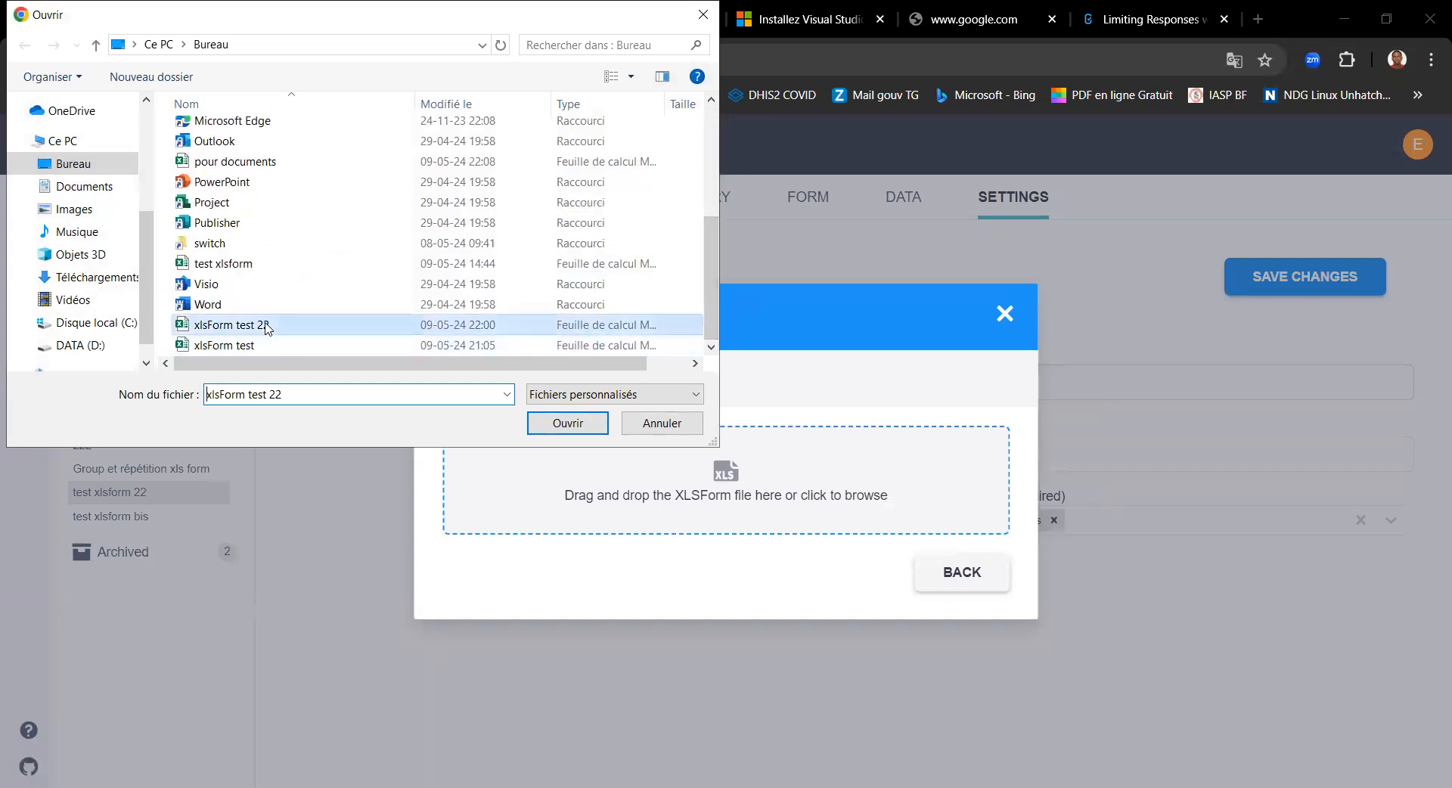
click(564, 423)
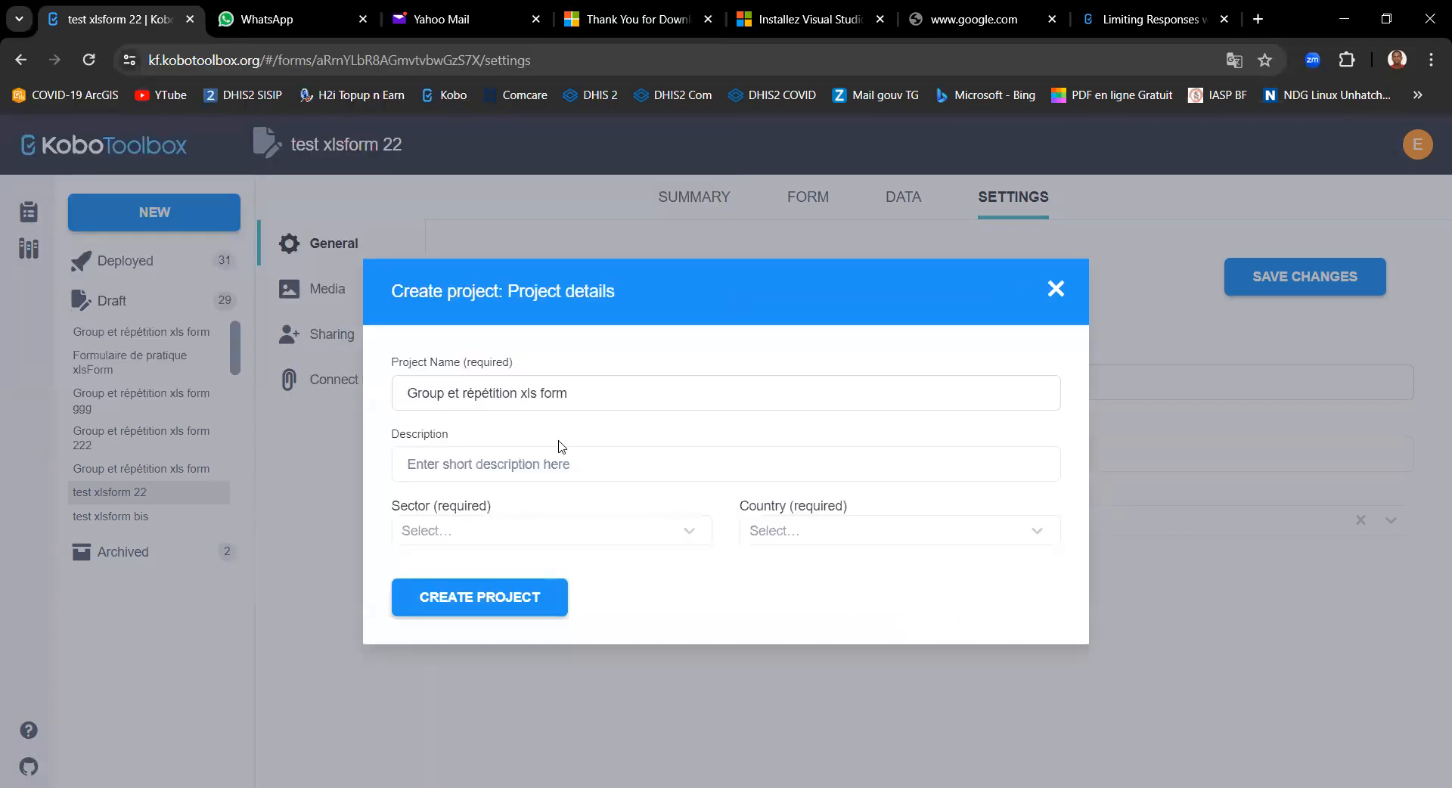
Create the project with the sector Health Services / Public Health and a country, and open its form for editing.
click(439, 530)
click(492, 505)
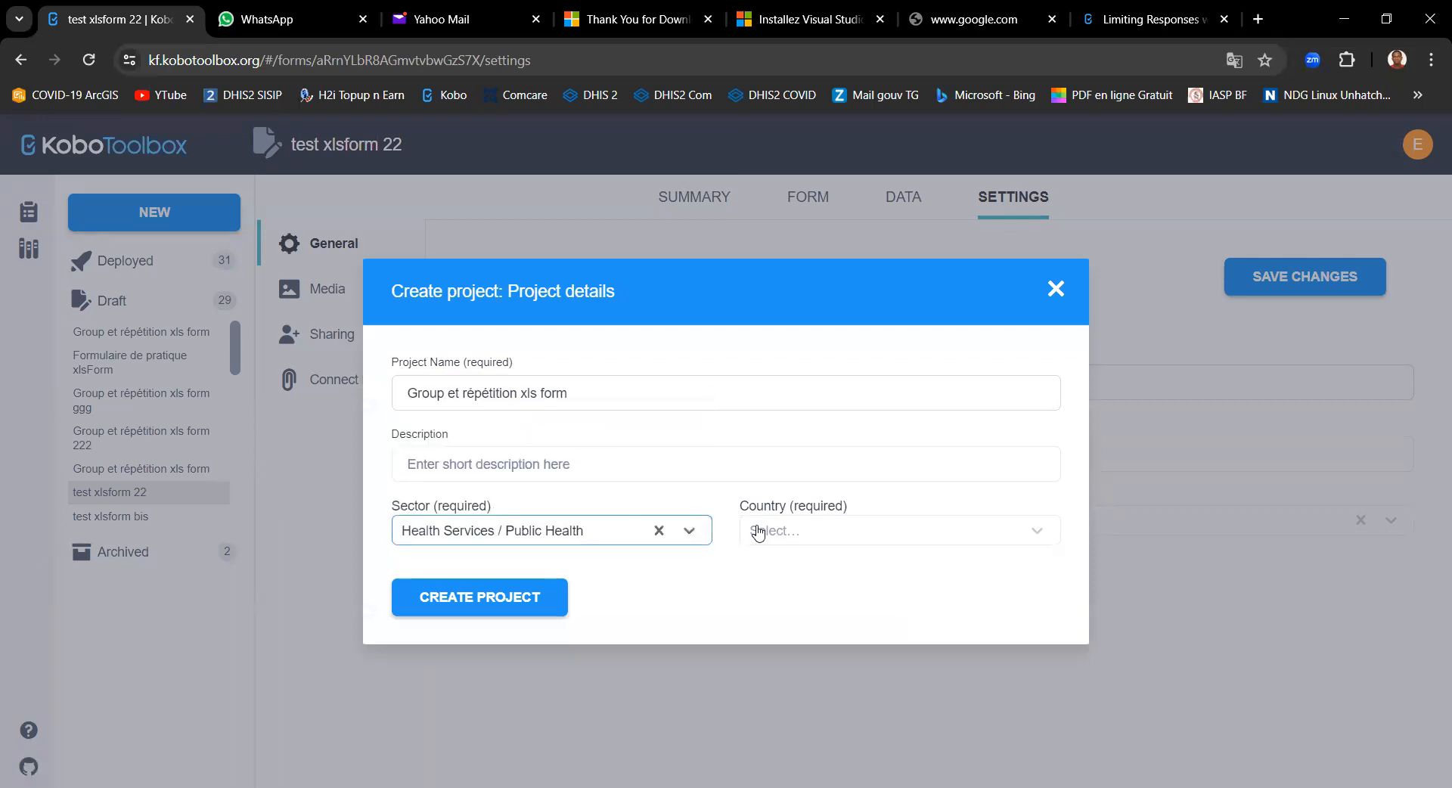
click(759, 533)
click(765, 475)
click(478, 597)
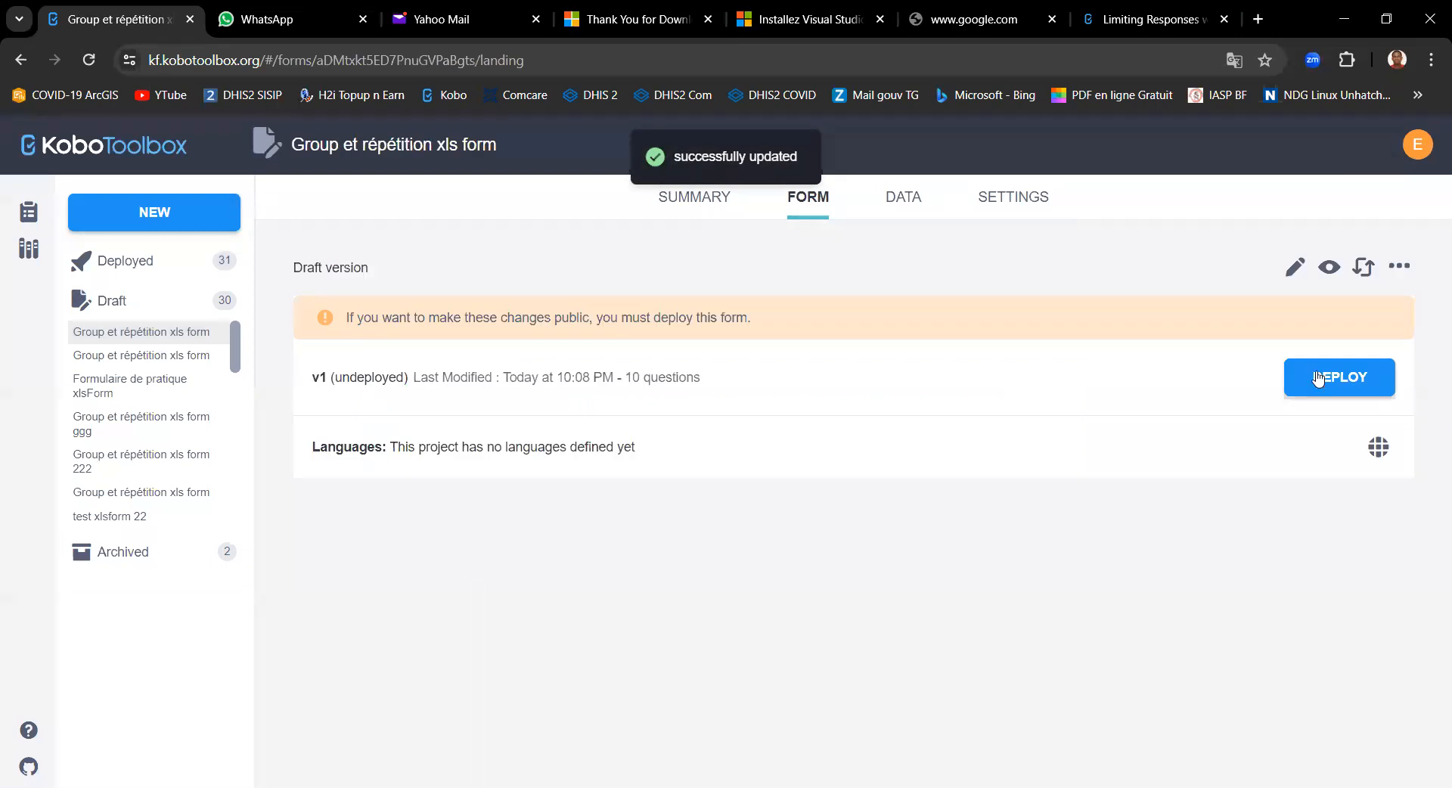
click(1294, 267)
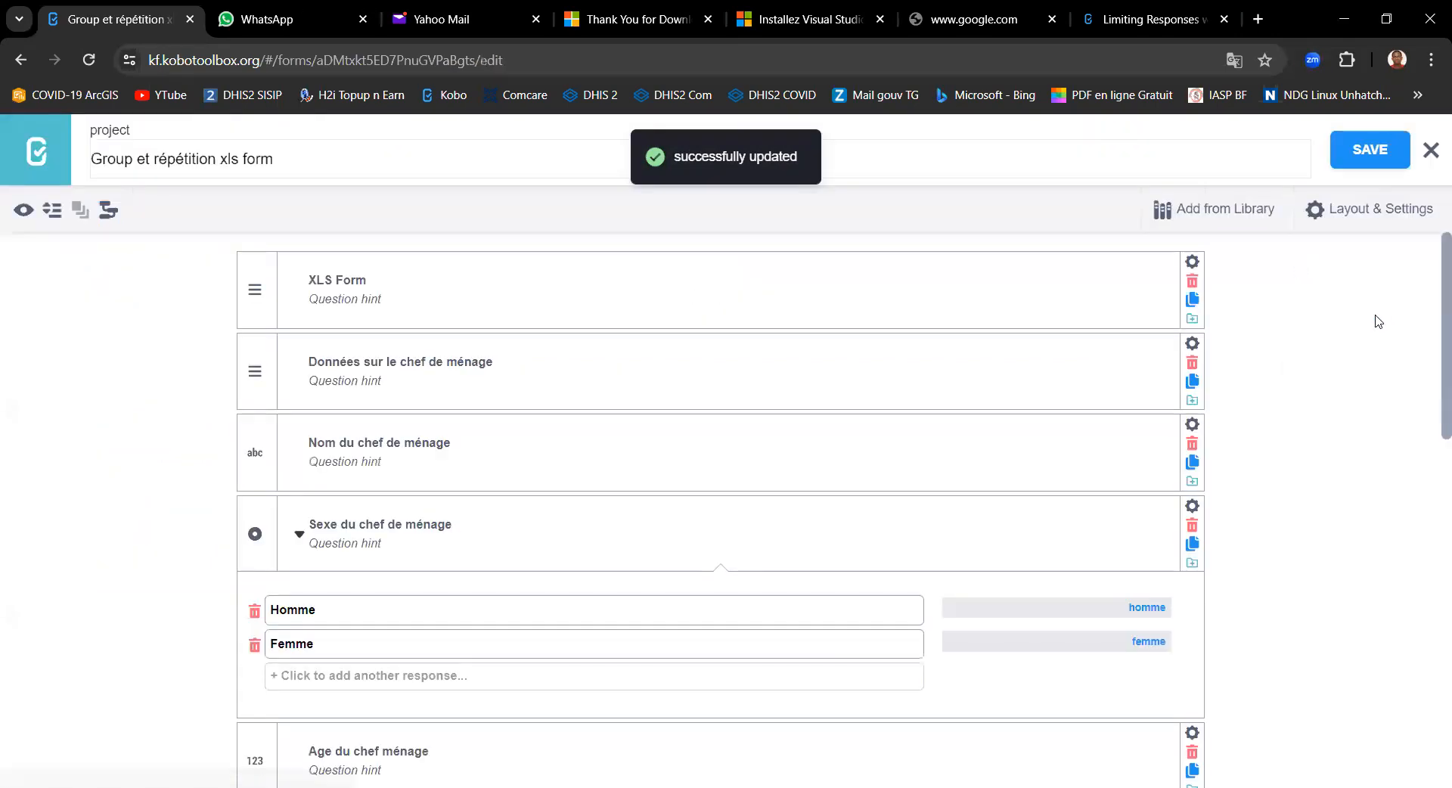
Review the uploaded form's questions and the settings of the Nombre de garçons question, then try previewing the form.
scroll(1432, 345, down, 4)
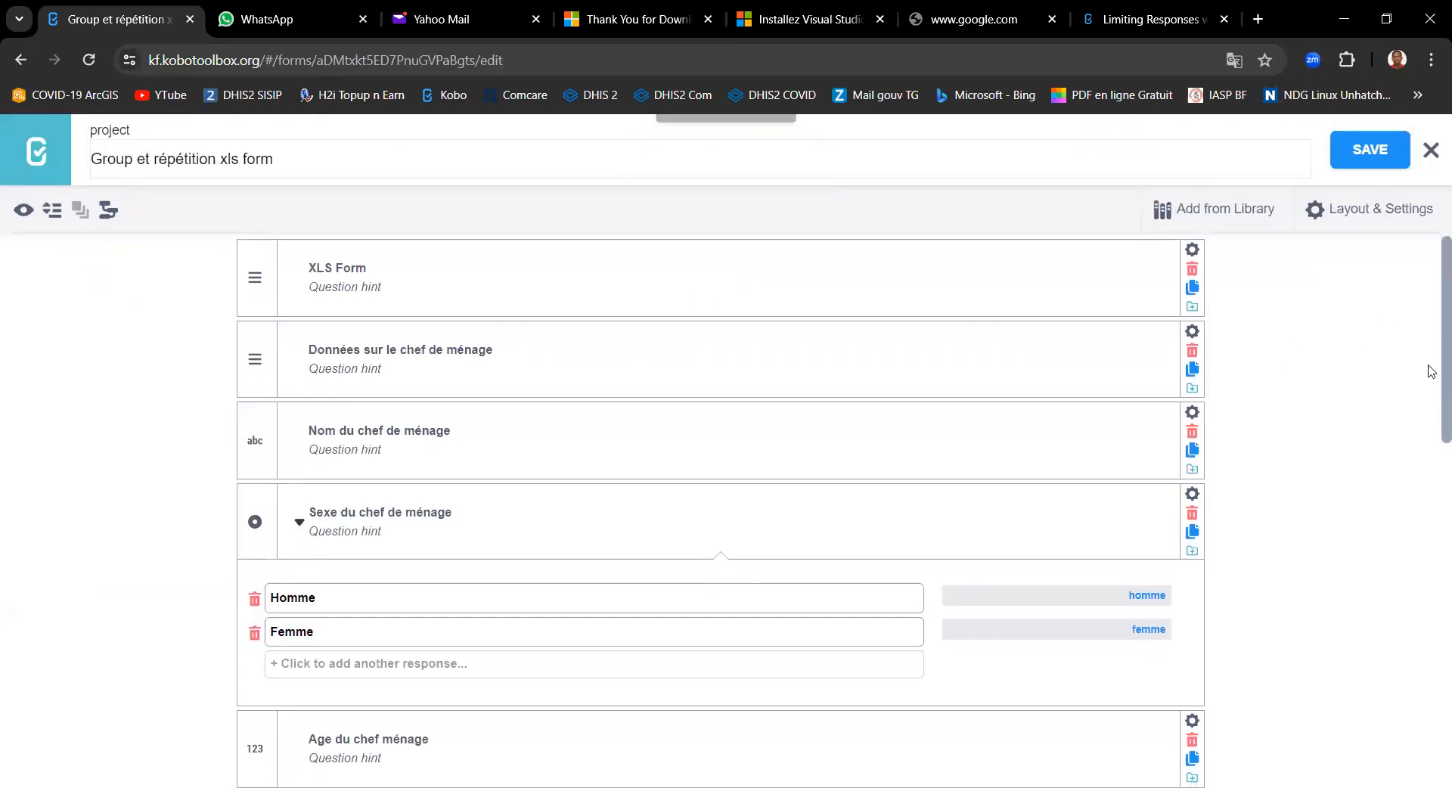
scroll(1431, 464, down, 5)
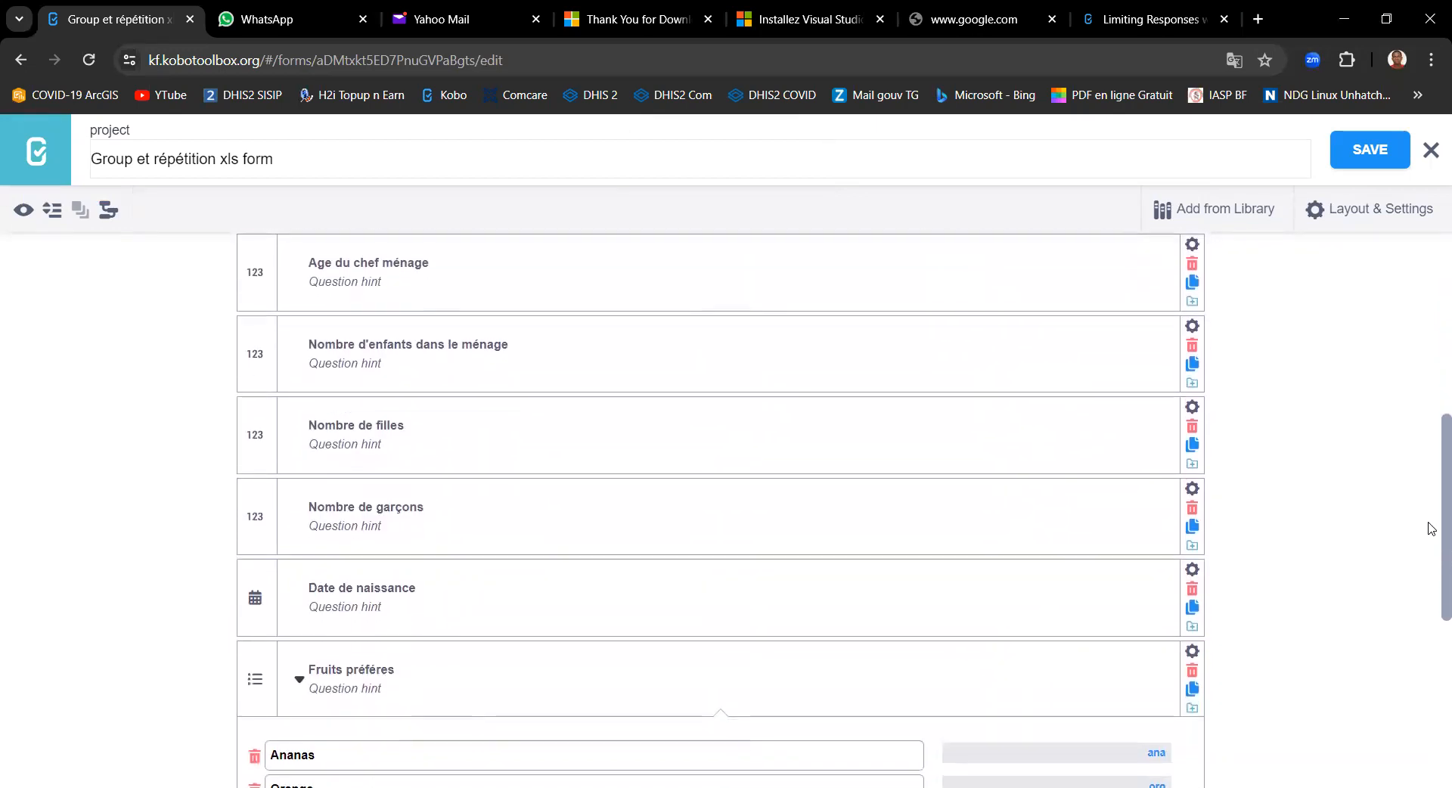
scroll(1432, 520, up, 8)
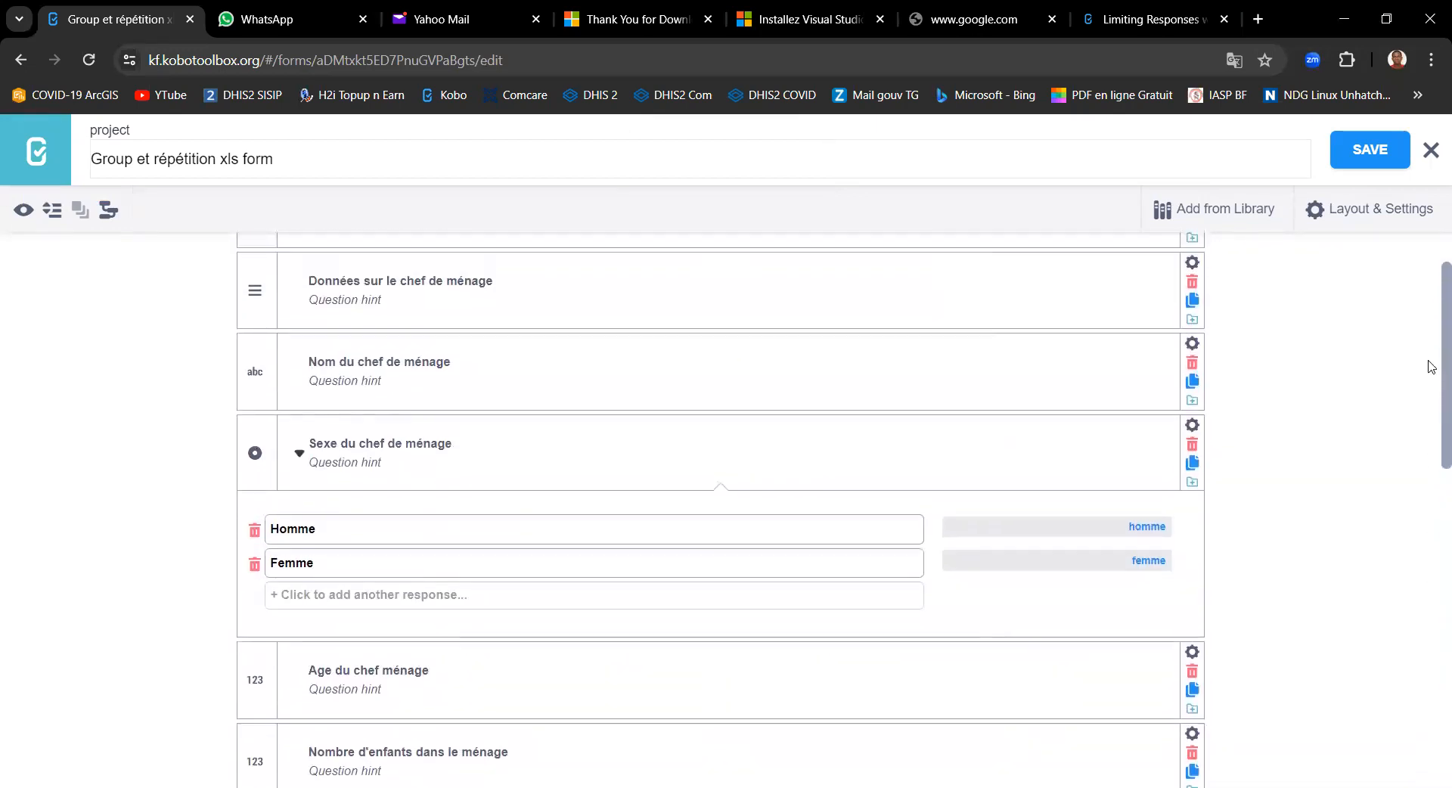
drag(1431, 378, 1431, 530)
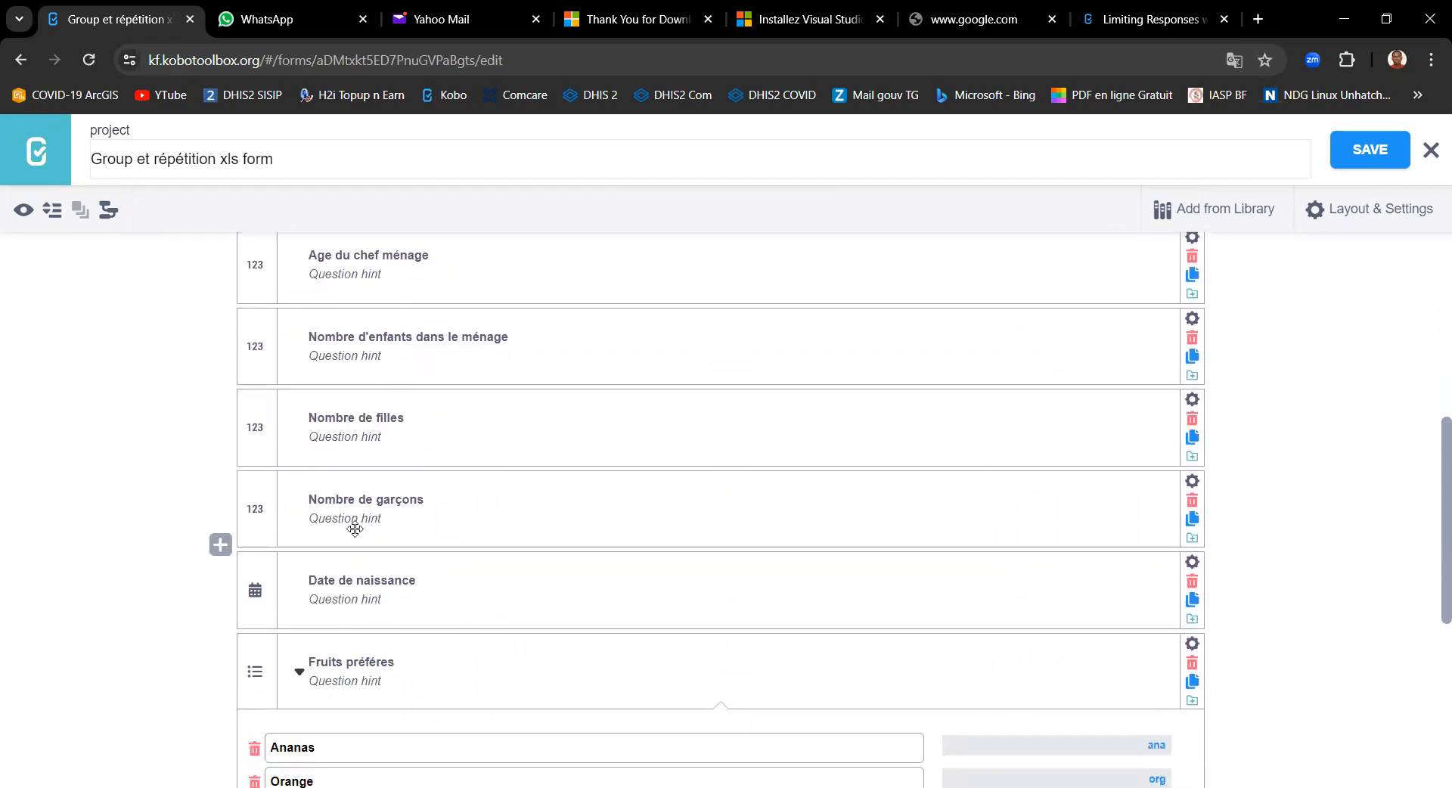
click(1191, 482)
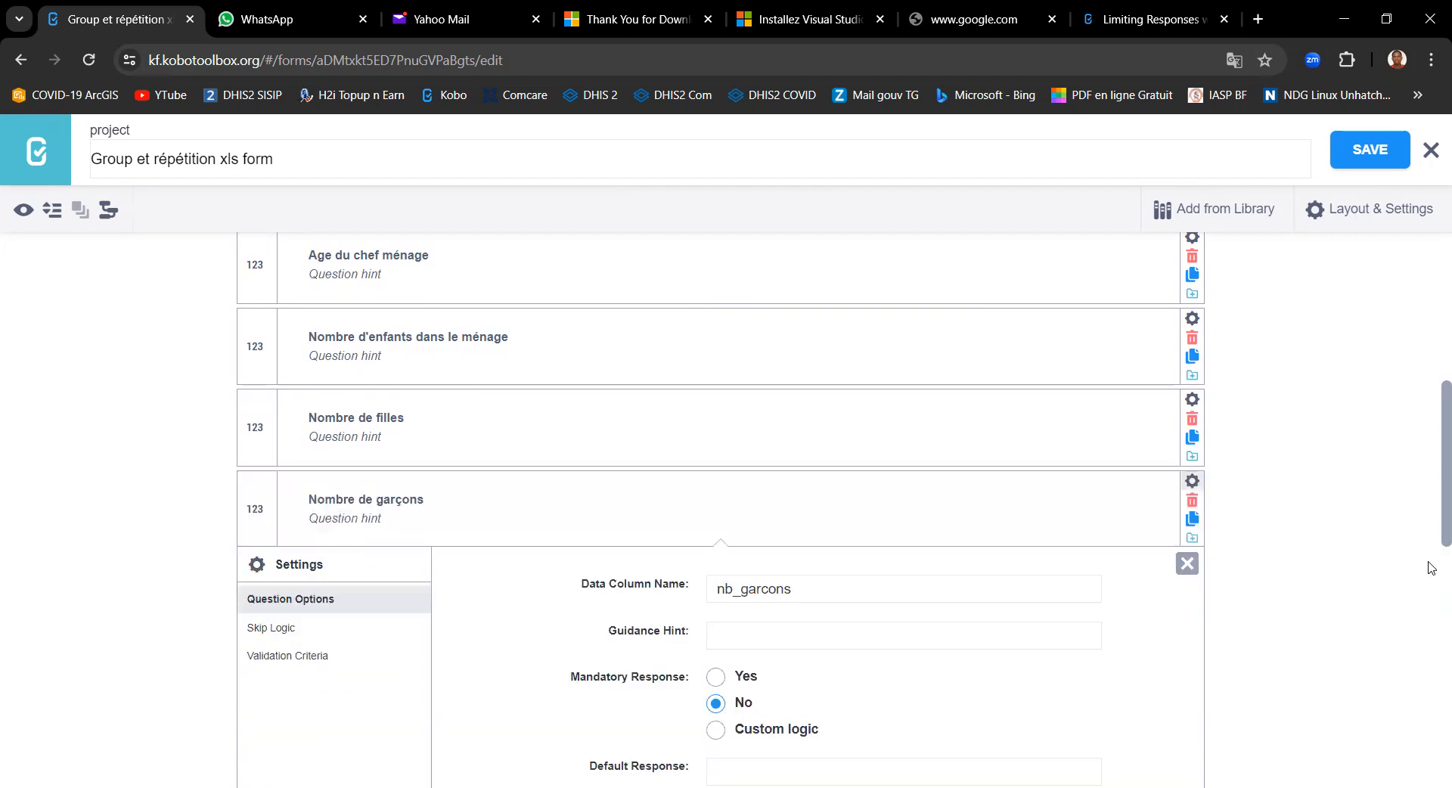
drag(1429, 506, 1429, 557)
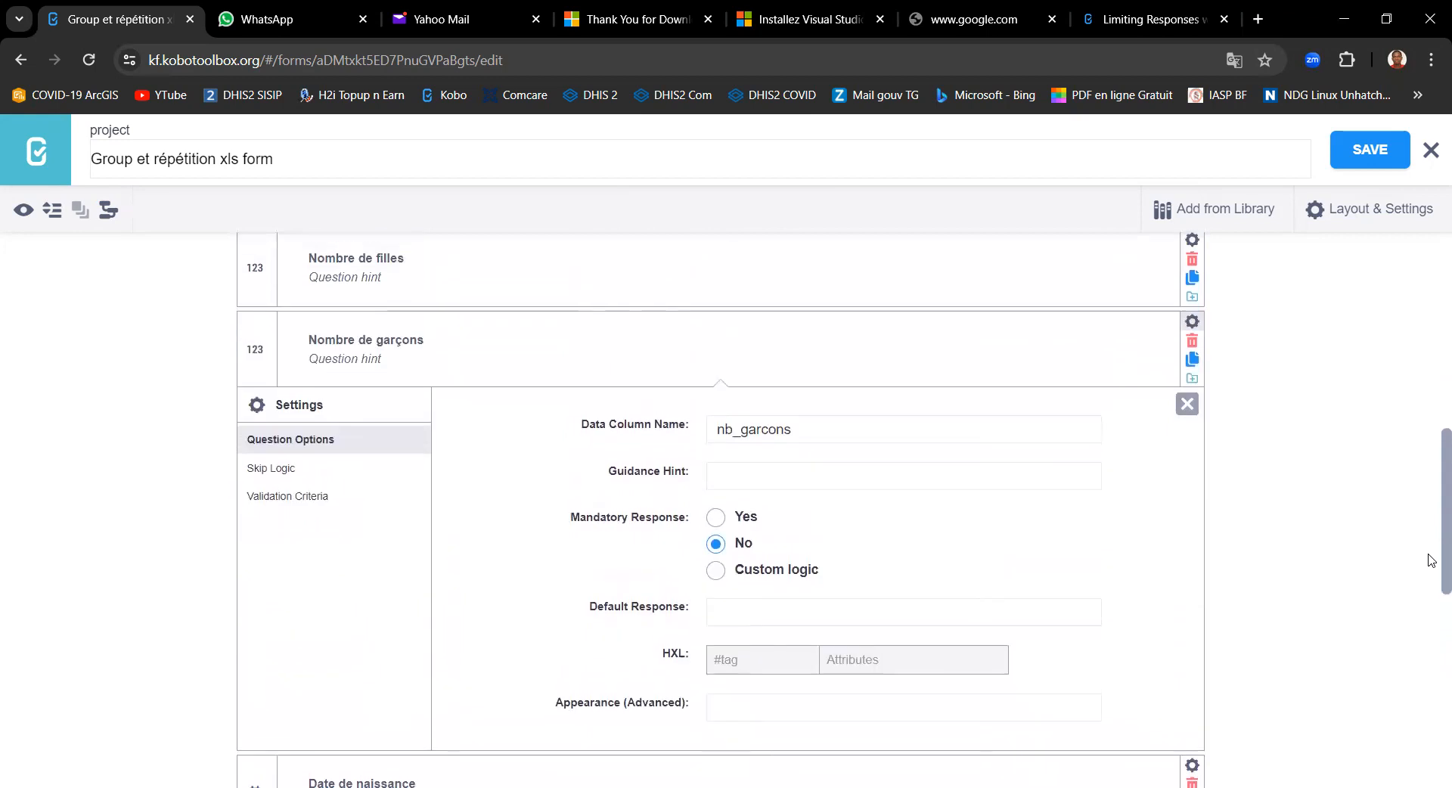
click(1184, 406)
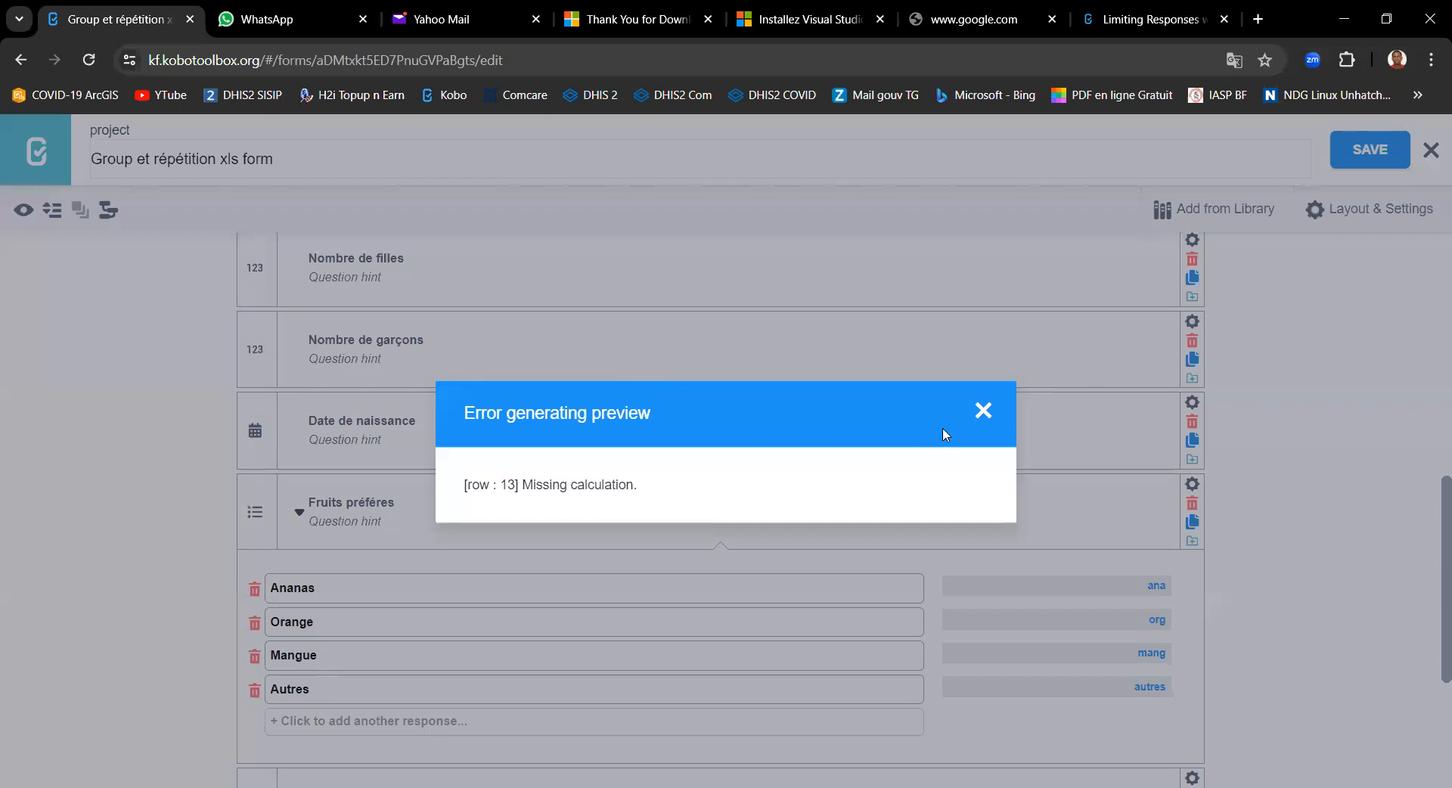
click(983, 410)
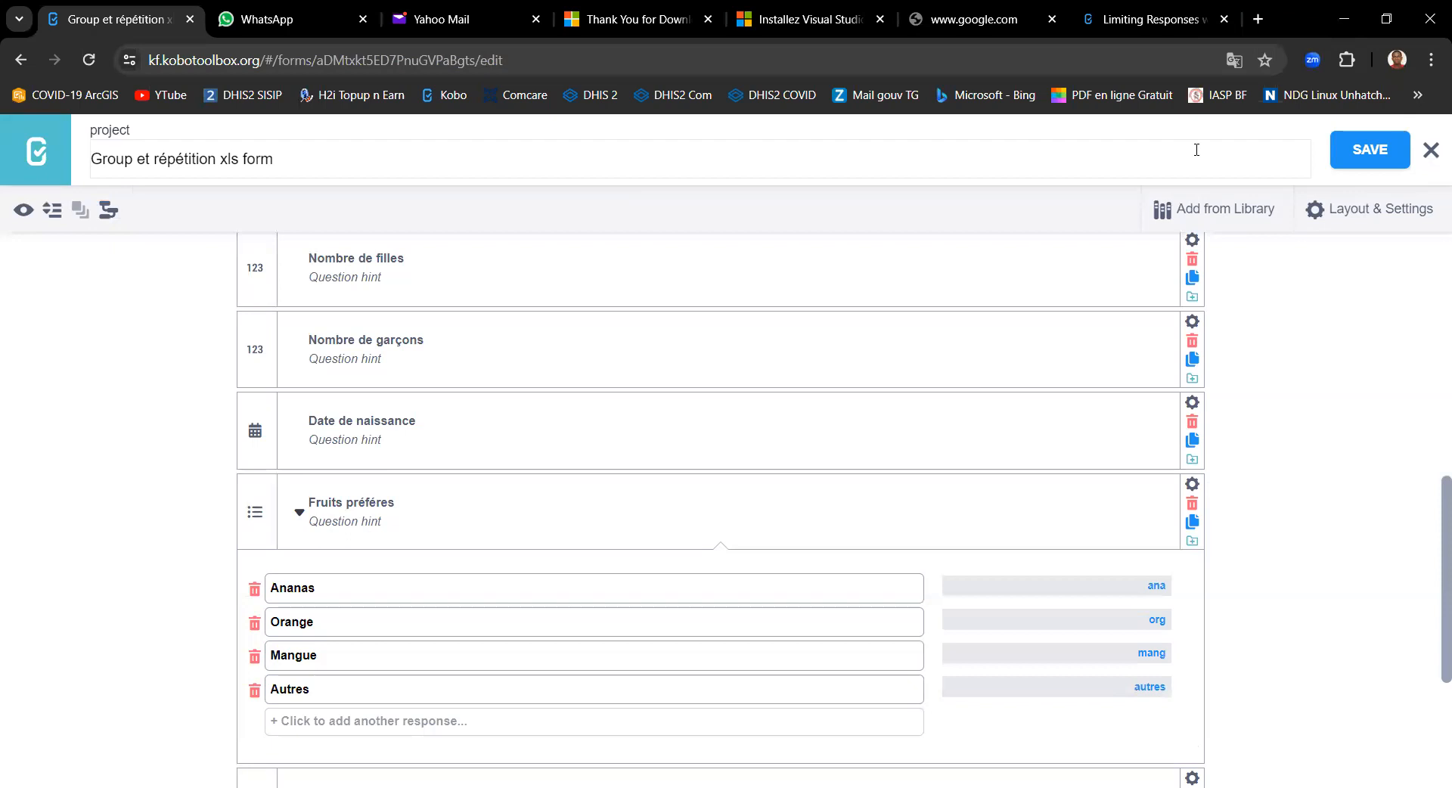
Start a new project by uploading the XLSForm file "xlsForm test 22" from the desktop again.
key(alt+Tab)
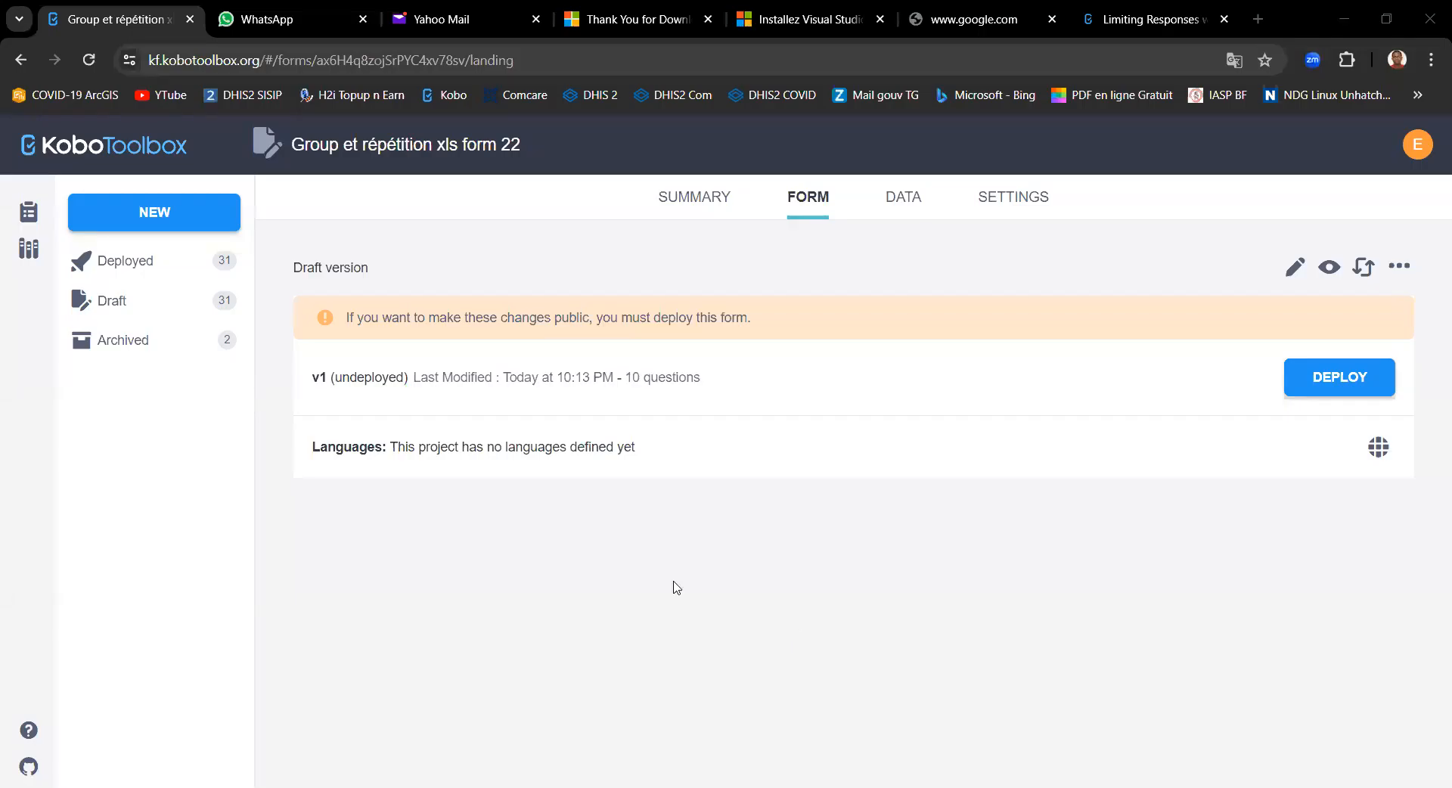
click(135, 232)
click(591, 561)
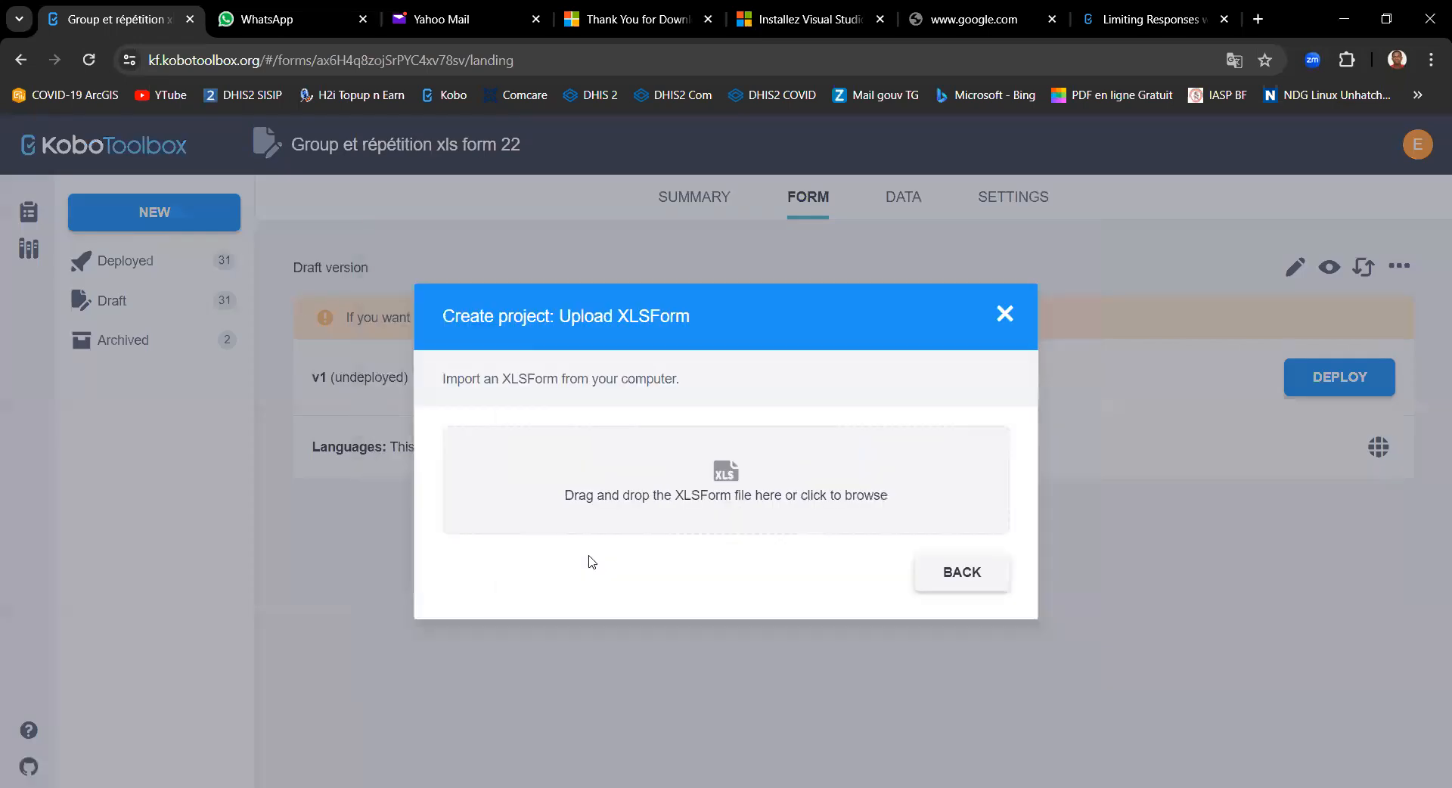
click(695, 475)
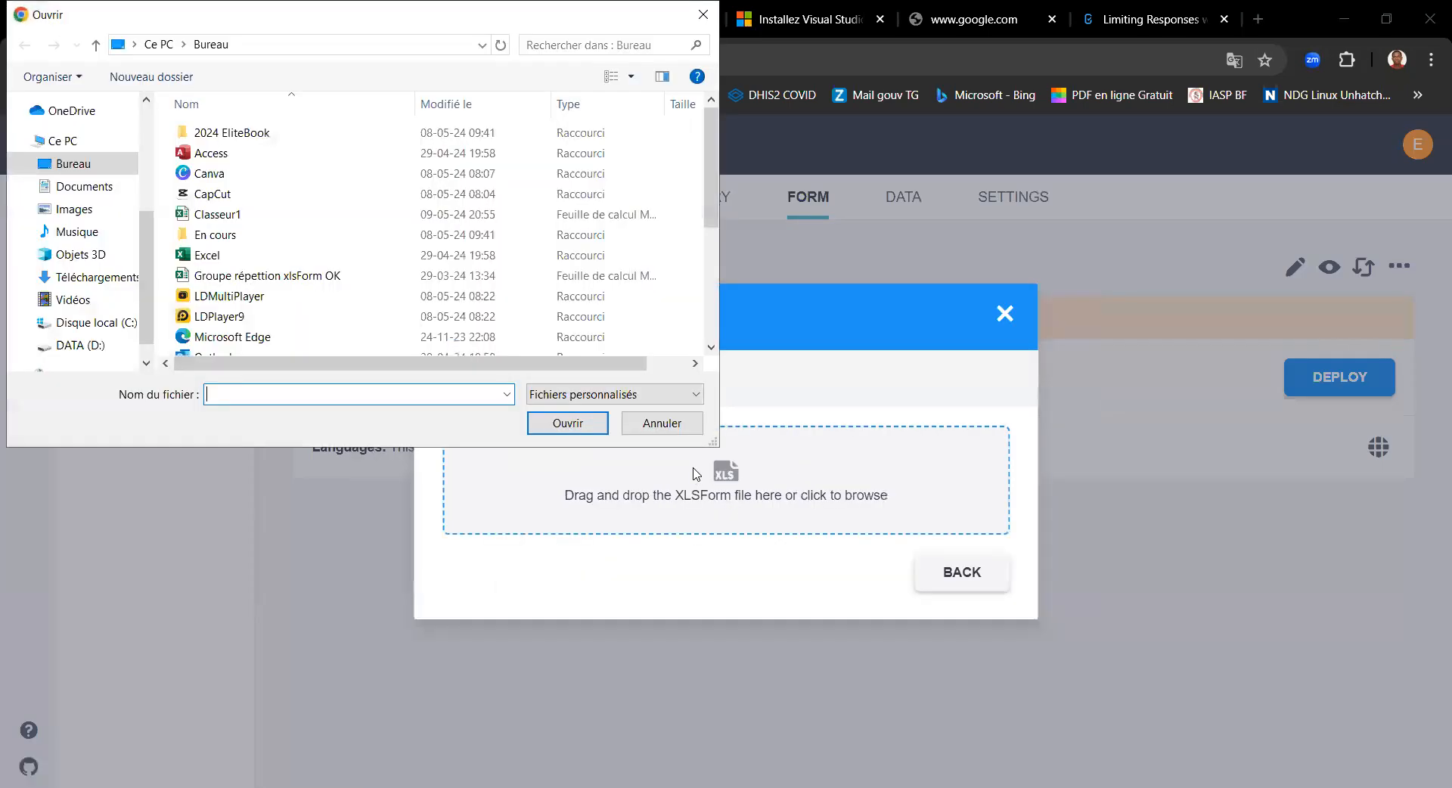
drag(711, 197, 714, 344)
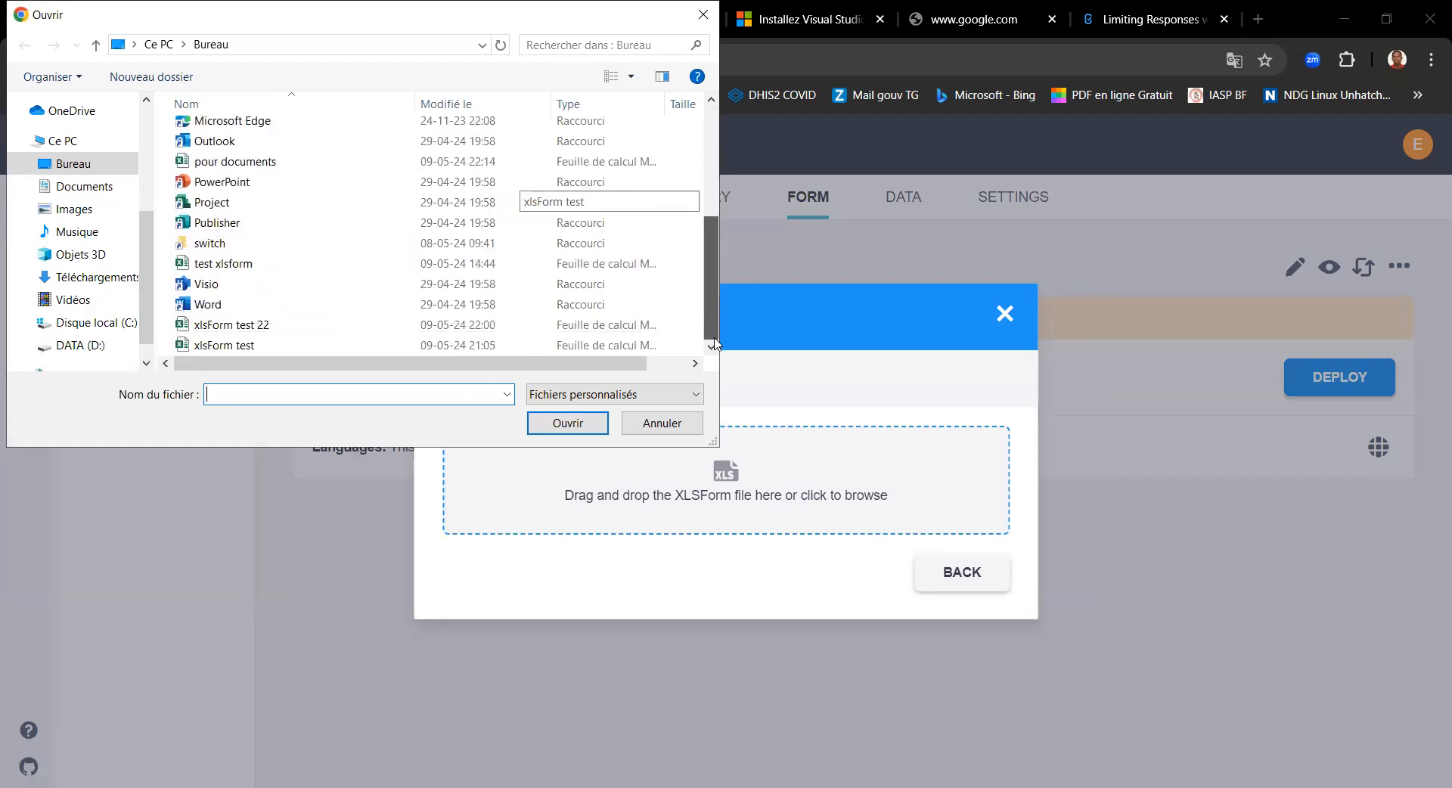
click(246, 328)
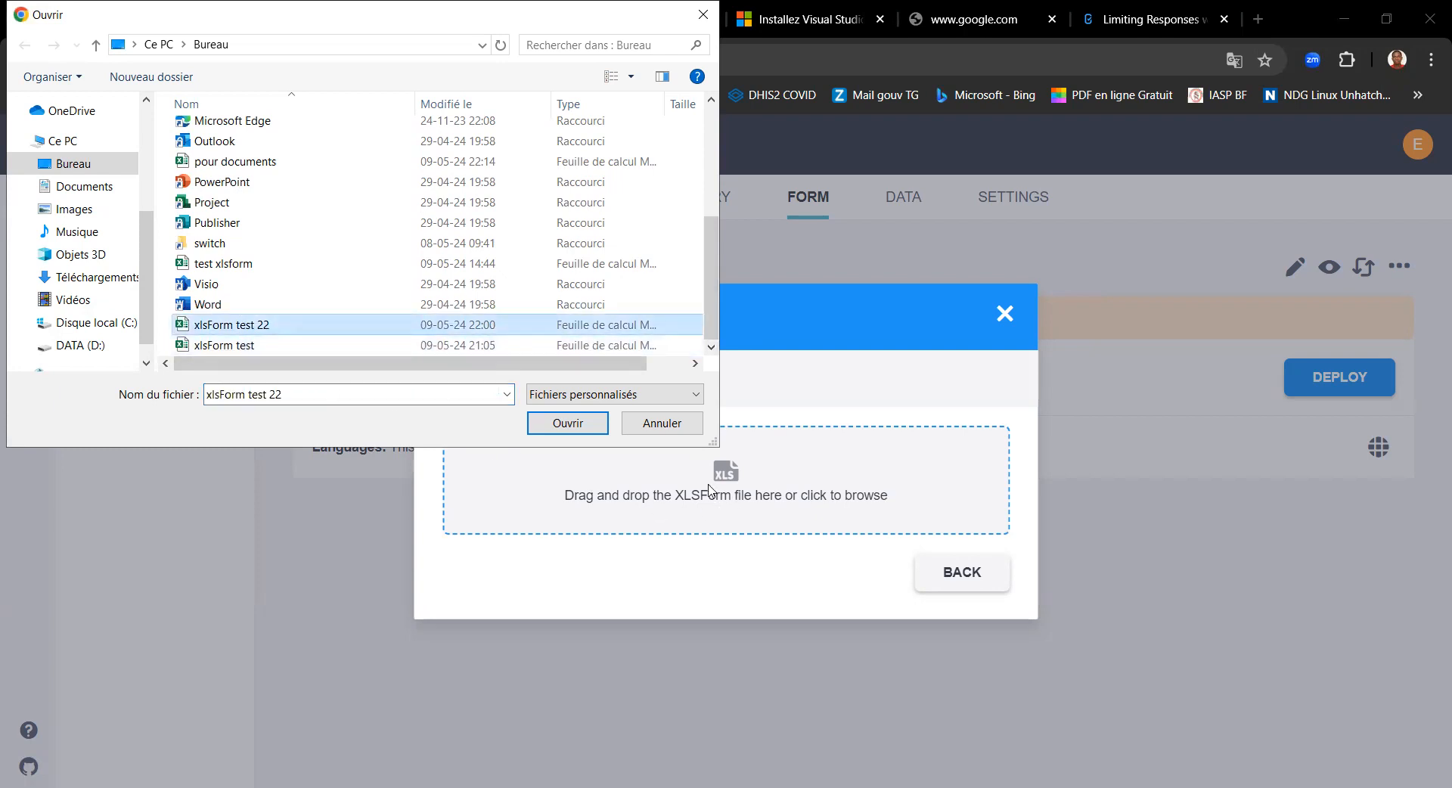
click(573, 426)
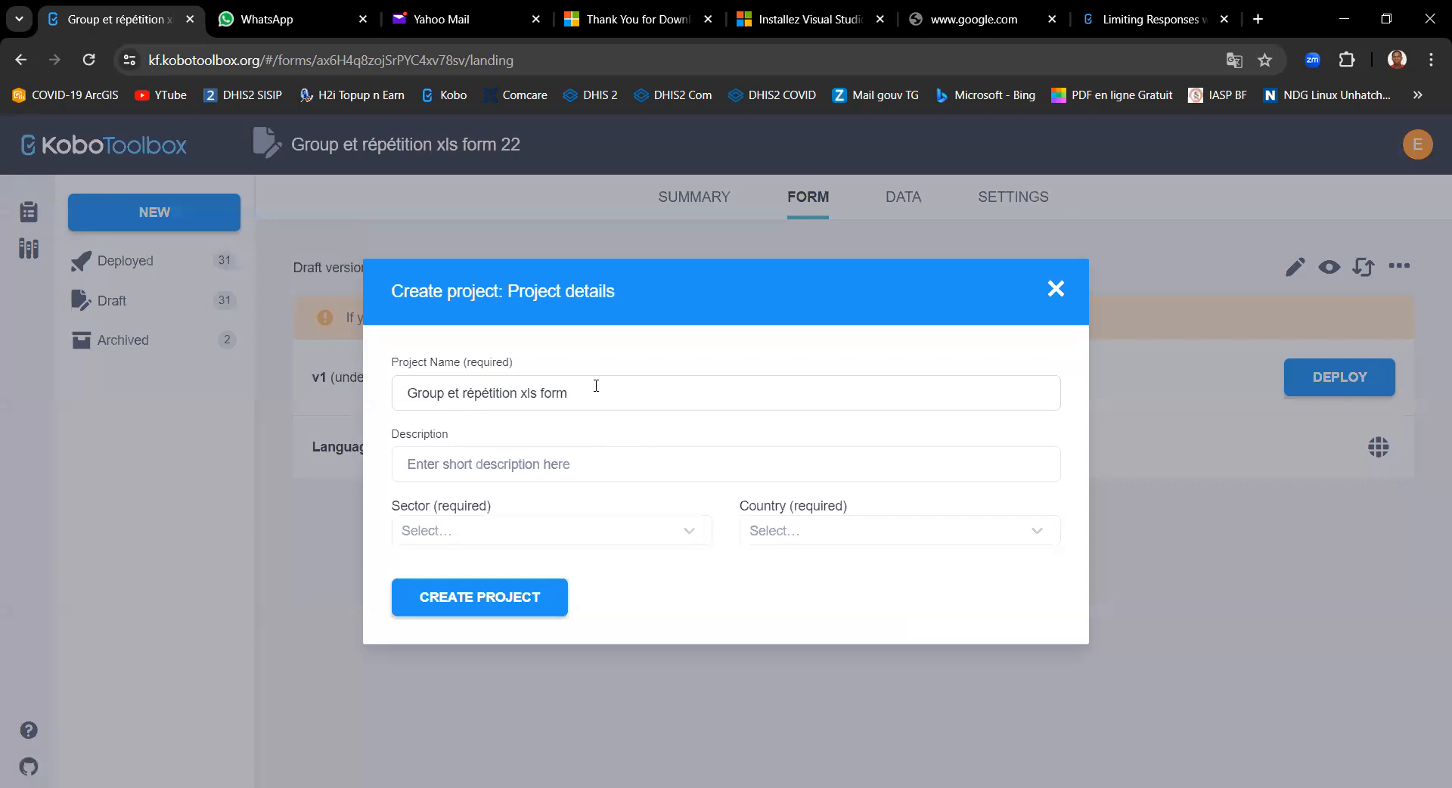
Name the project "xlsform 22", choose its sector and country, create it and open its form for editing.
drag(576, 390, 407, 389)
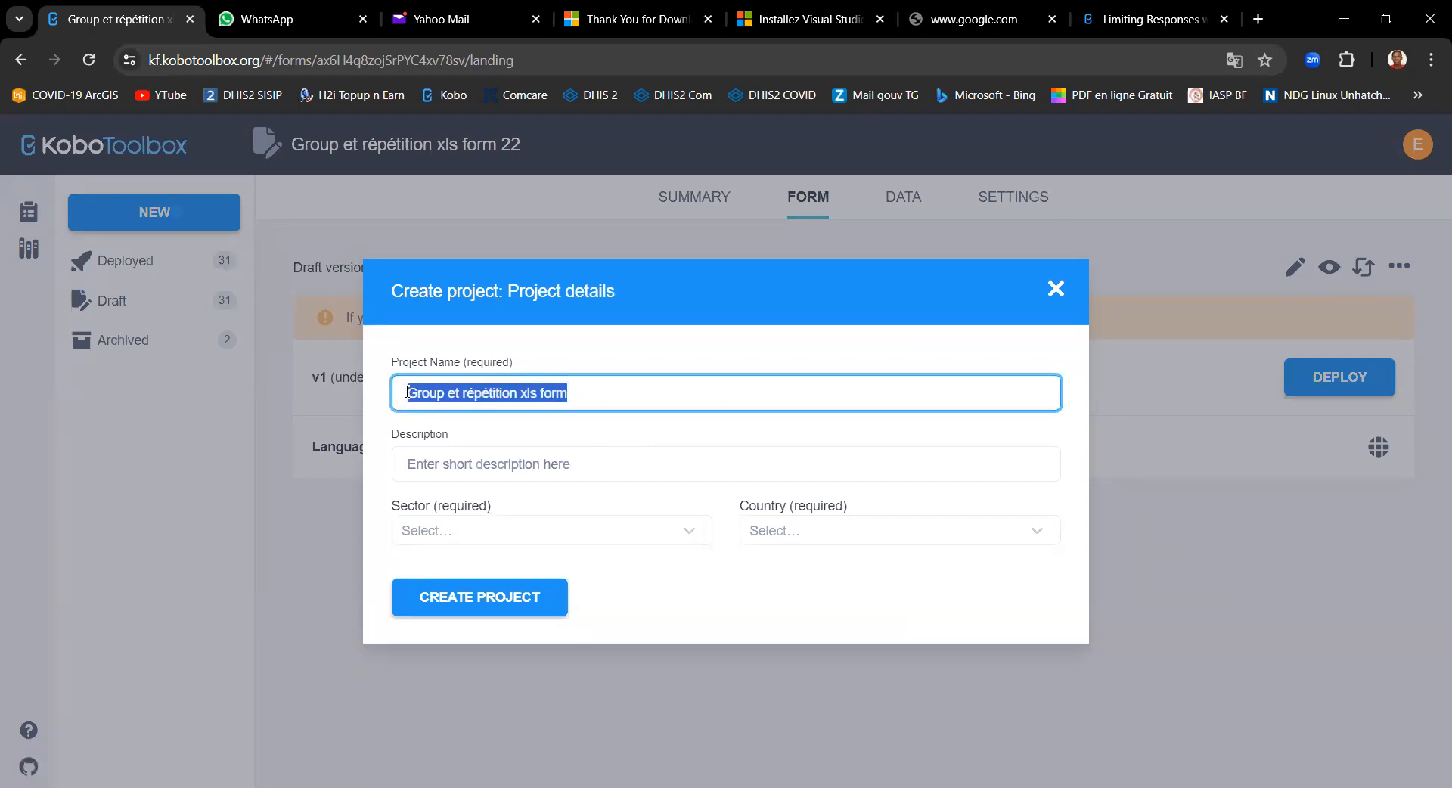
key(BackSpace)
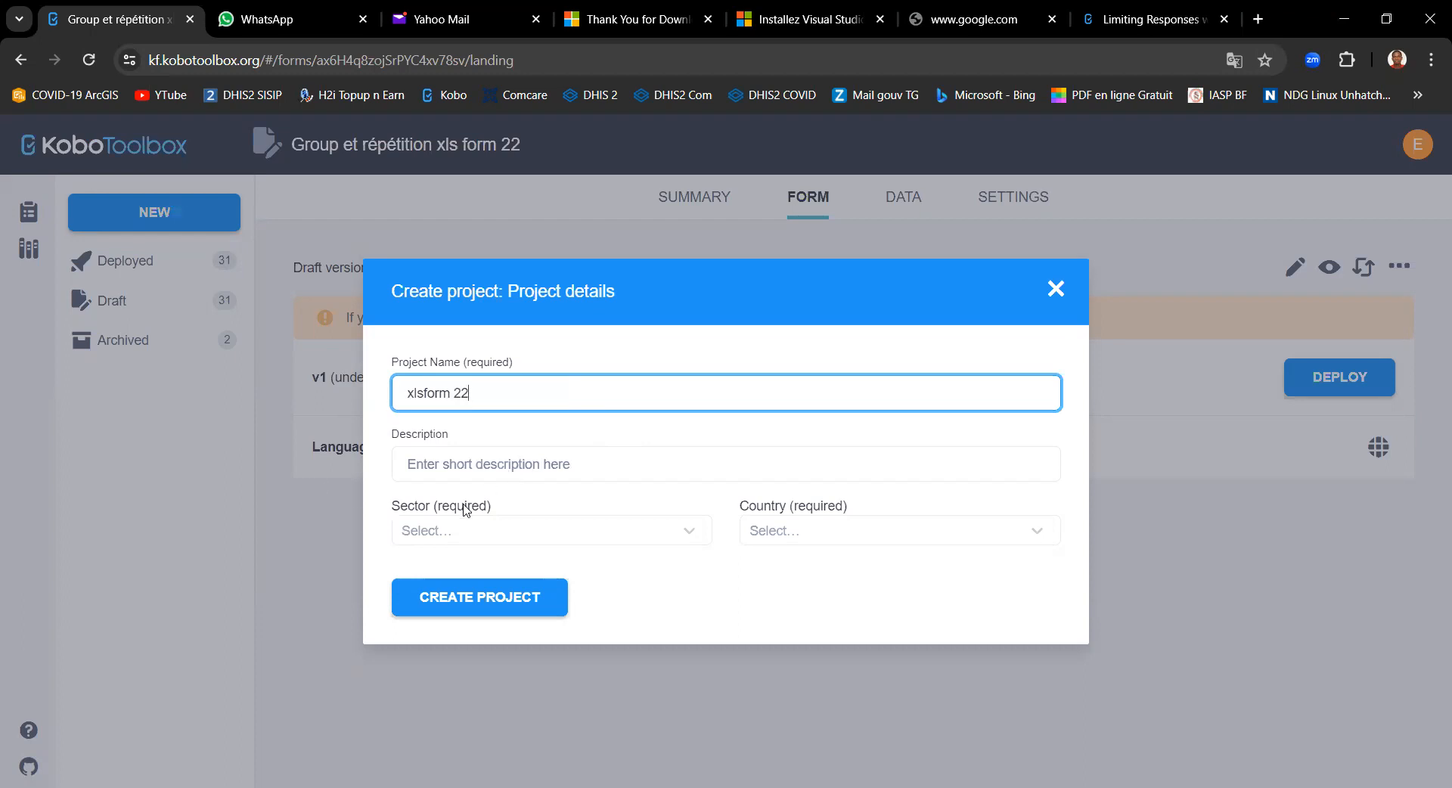
click(450, 530)
click(454, 507)
click(804, 533)
click(787, 508)
click(496, 605)
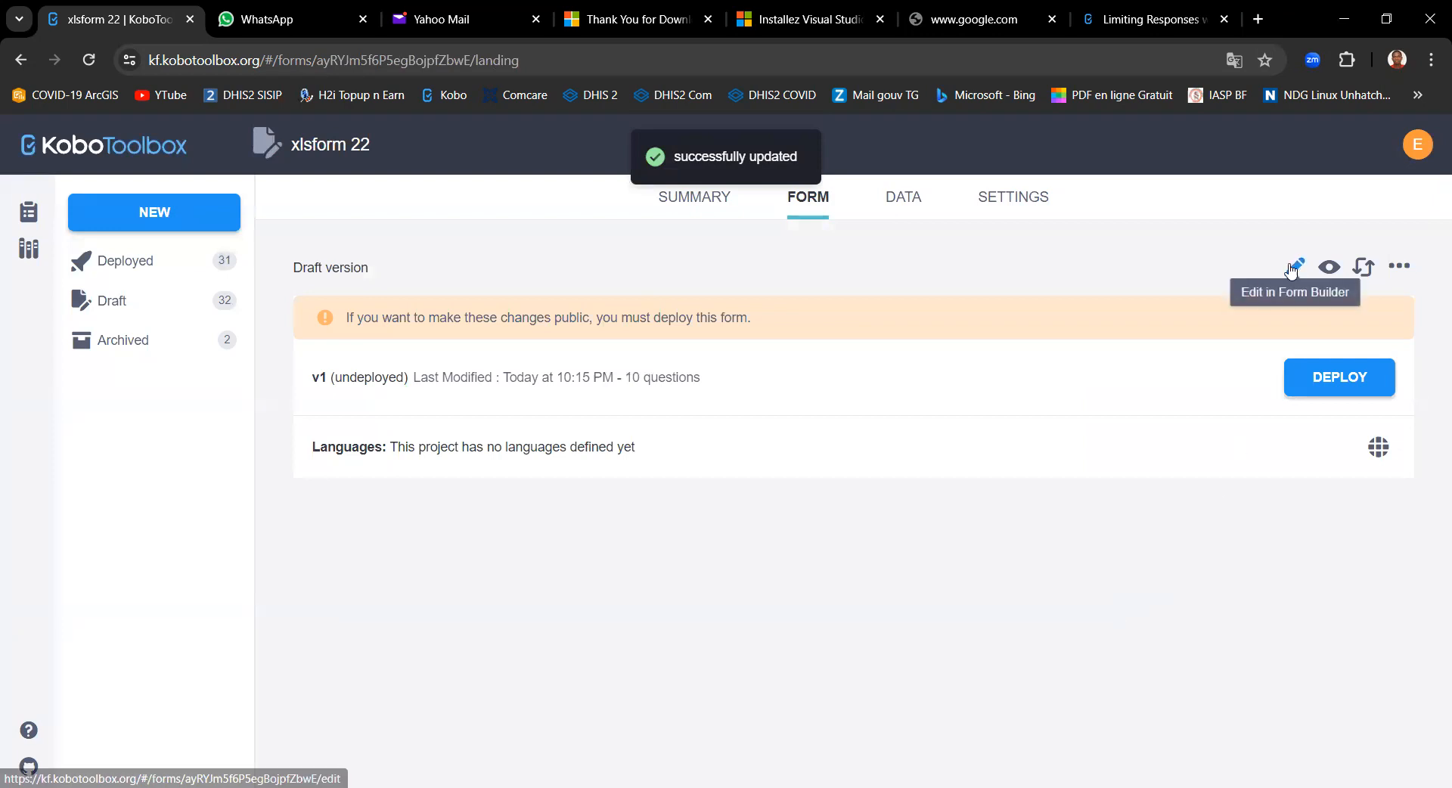
click(1295, 269)
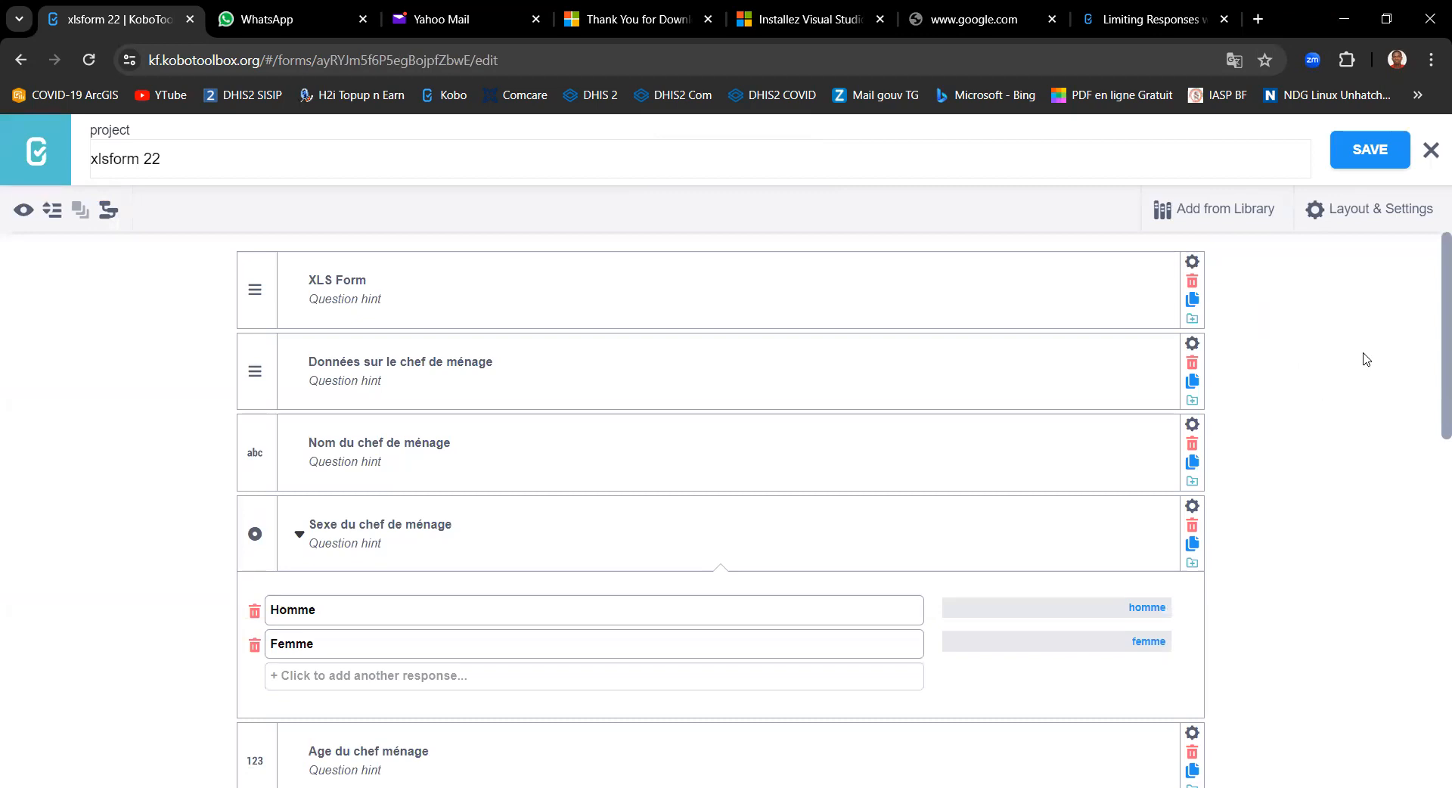
drag(1443, 311, 1442, 206)
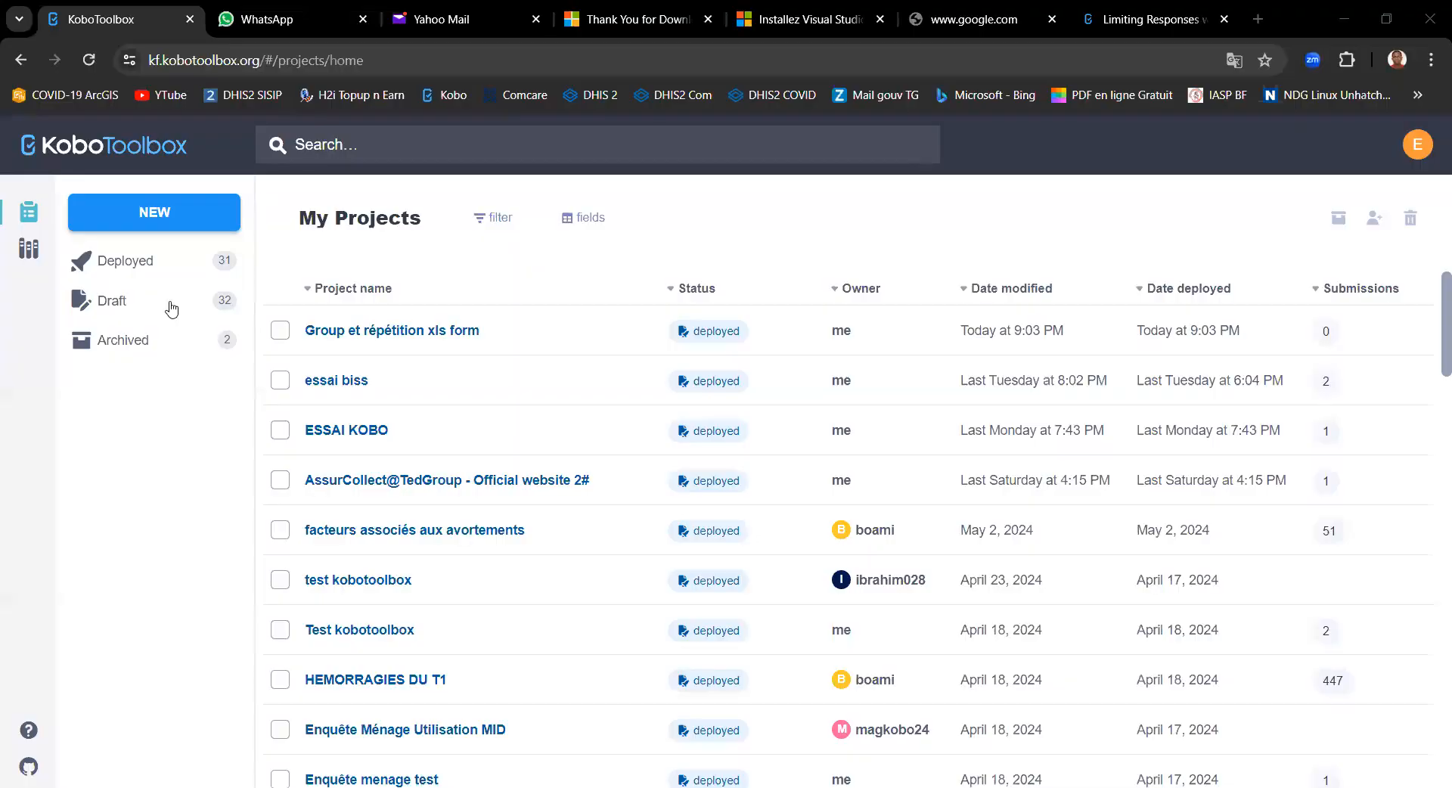
Start another project by uploading the XLSForm file "pour documents" from the desktop.
click(113, 219)
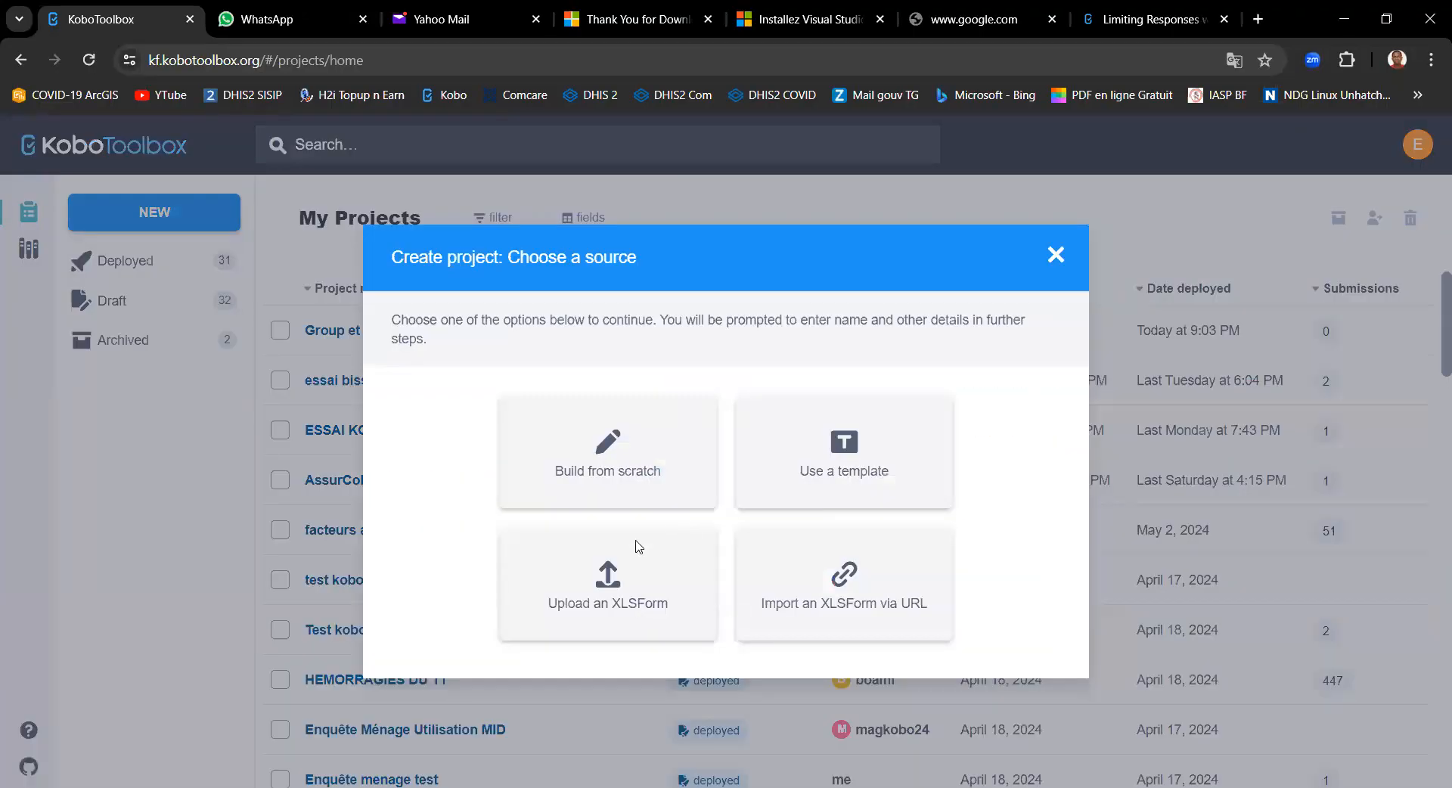
click(573, 581)
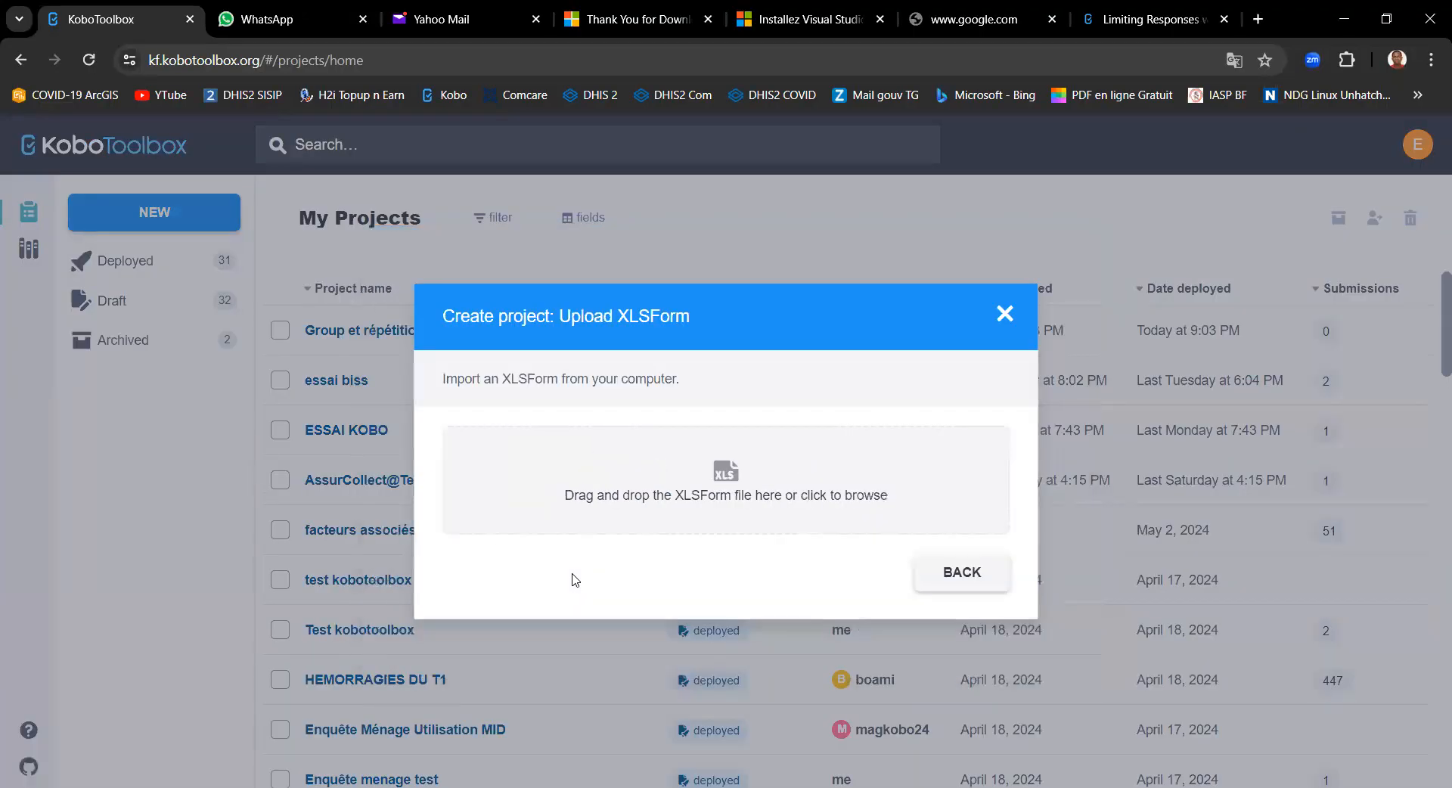
click(690, 508)
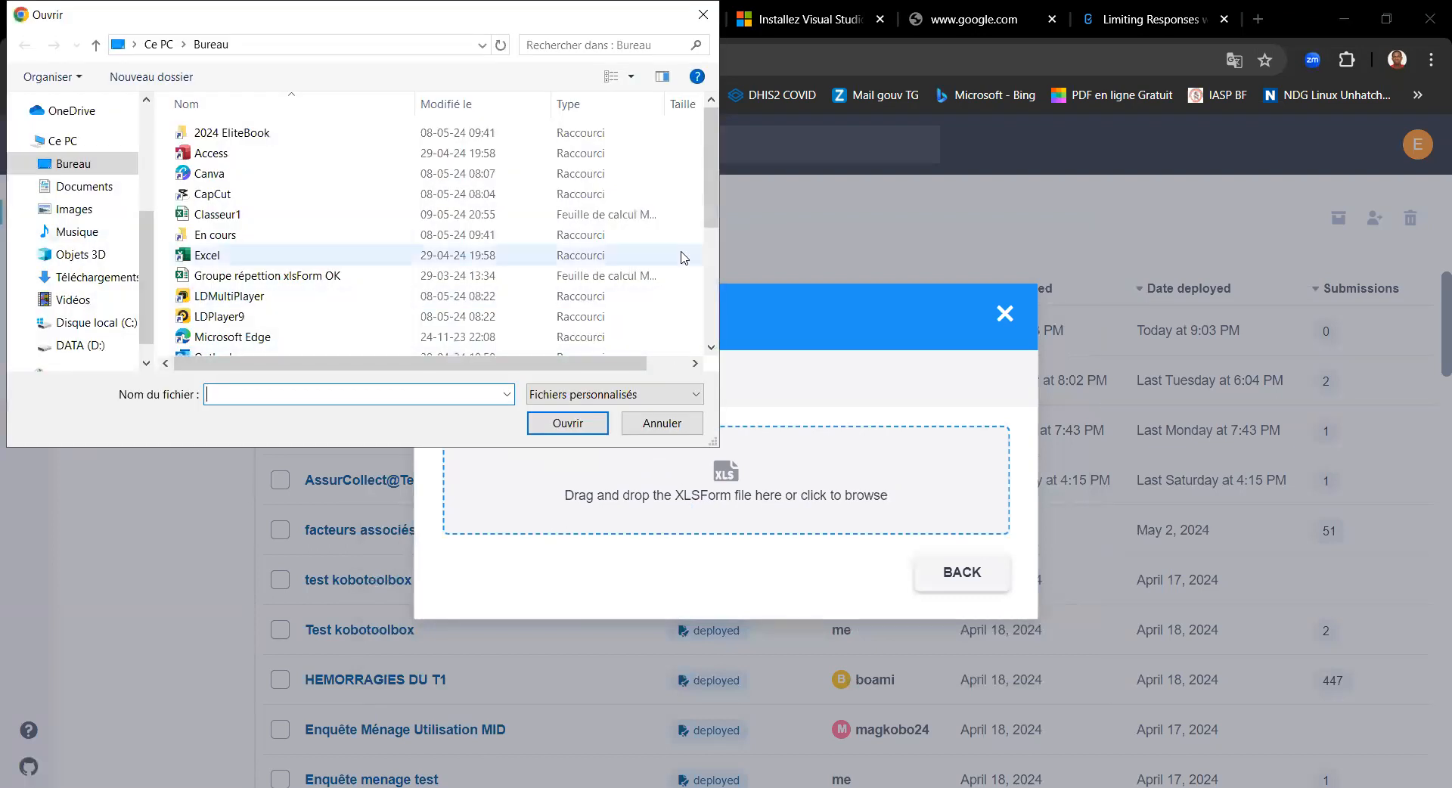
drag(711, 178, 707, 225)
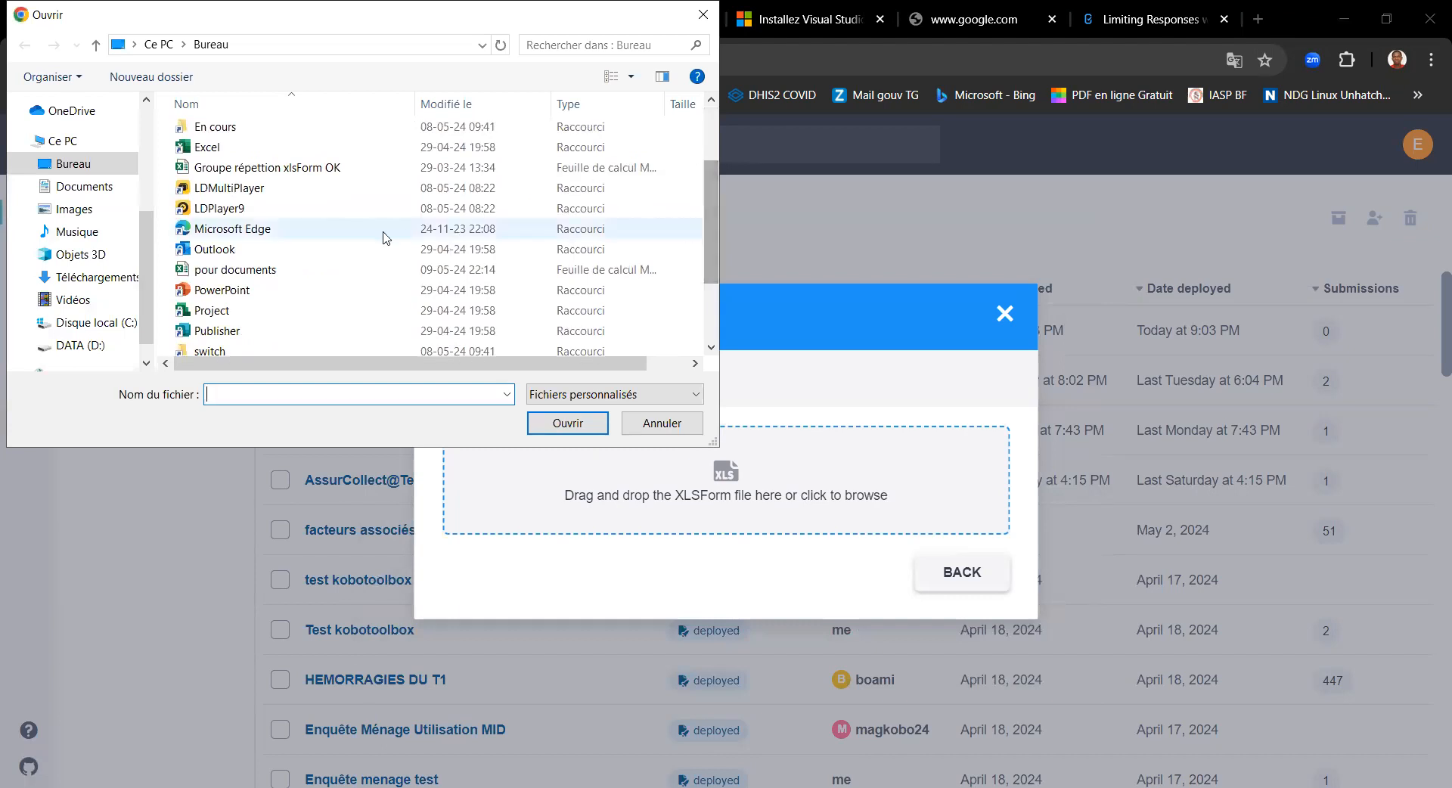
click(254, 271)
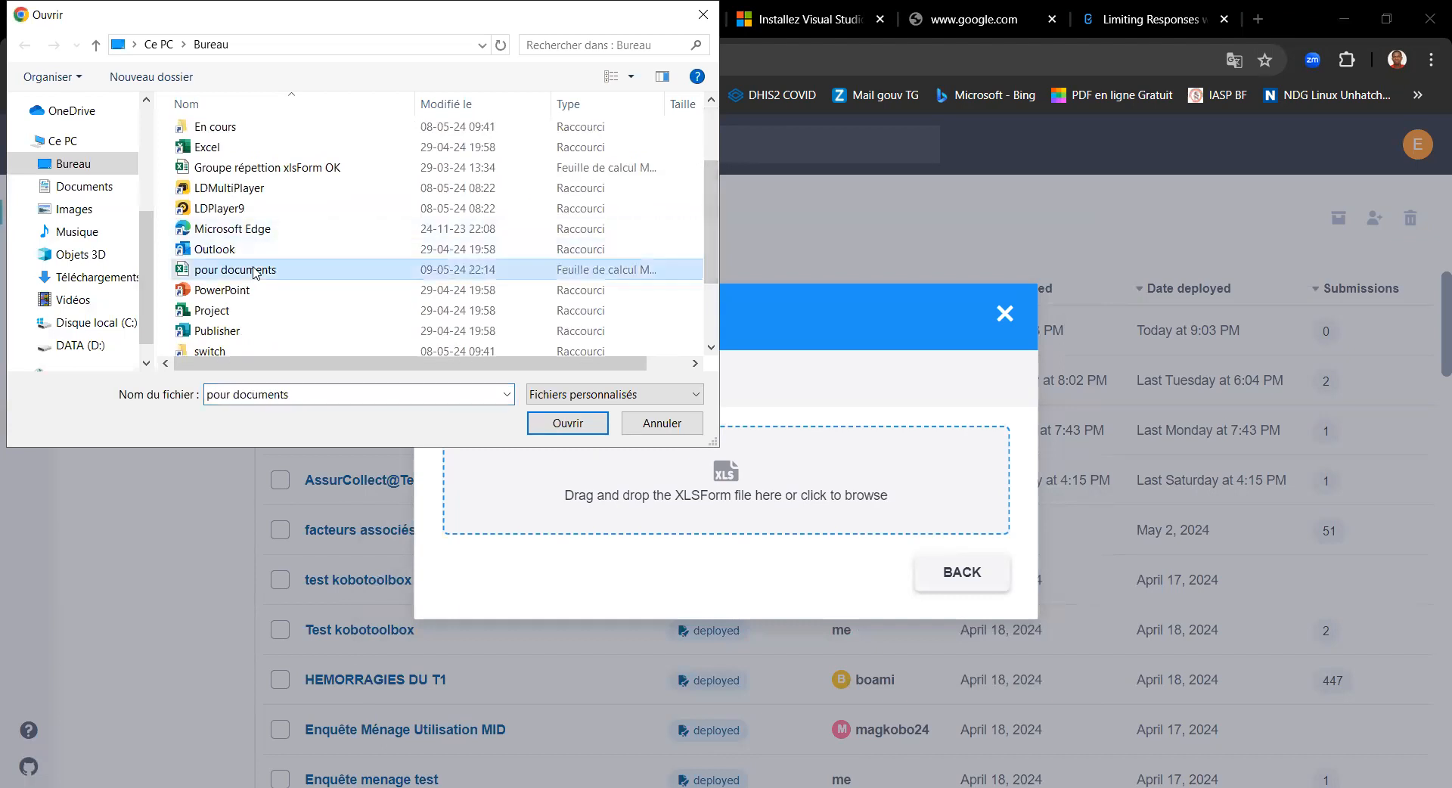
click(562, 425)
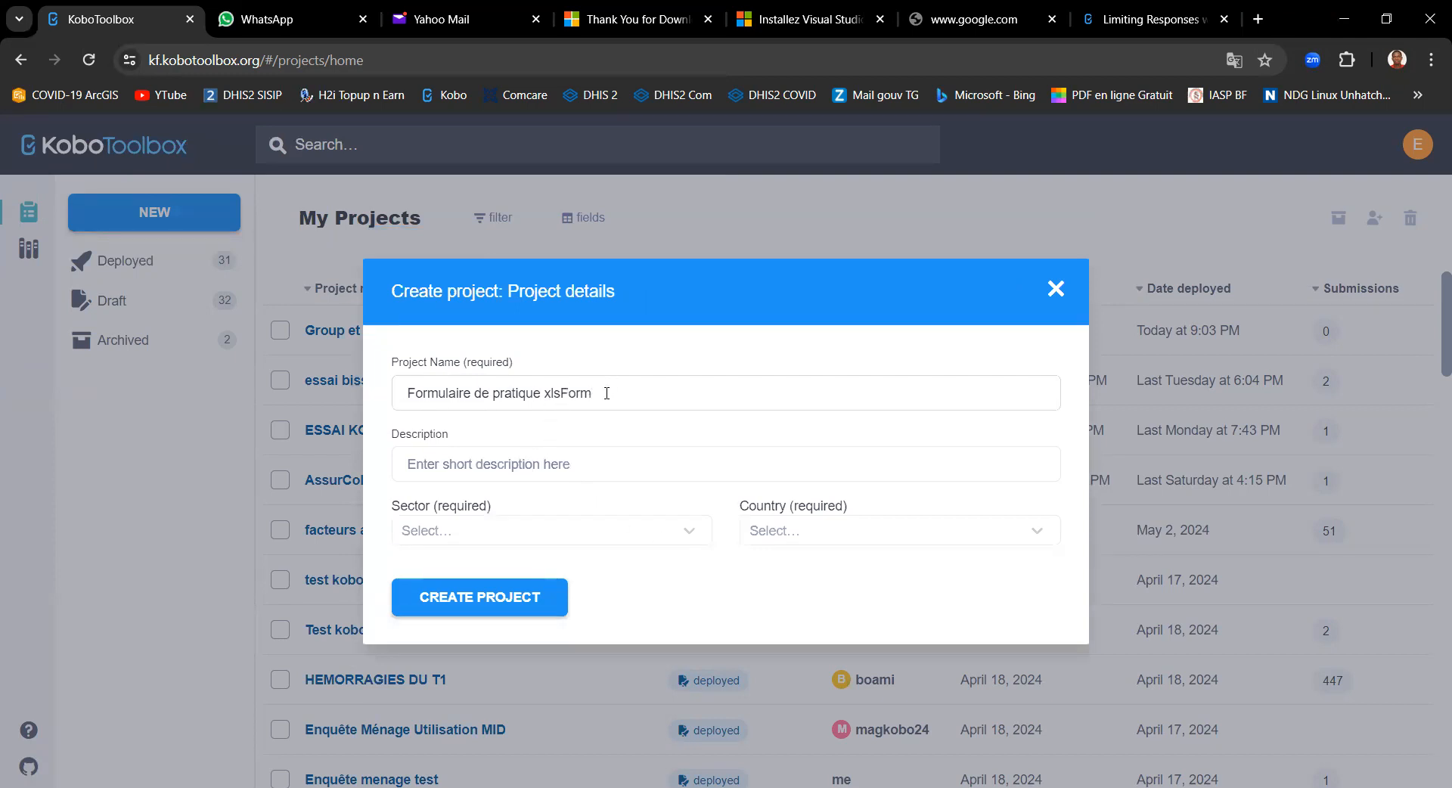
Create the project with the sector Health Services / Public Health and the country Albania, and open its form for editing.
click(476, 533)
click(478, 507)
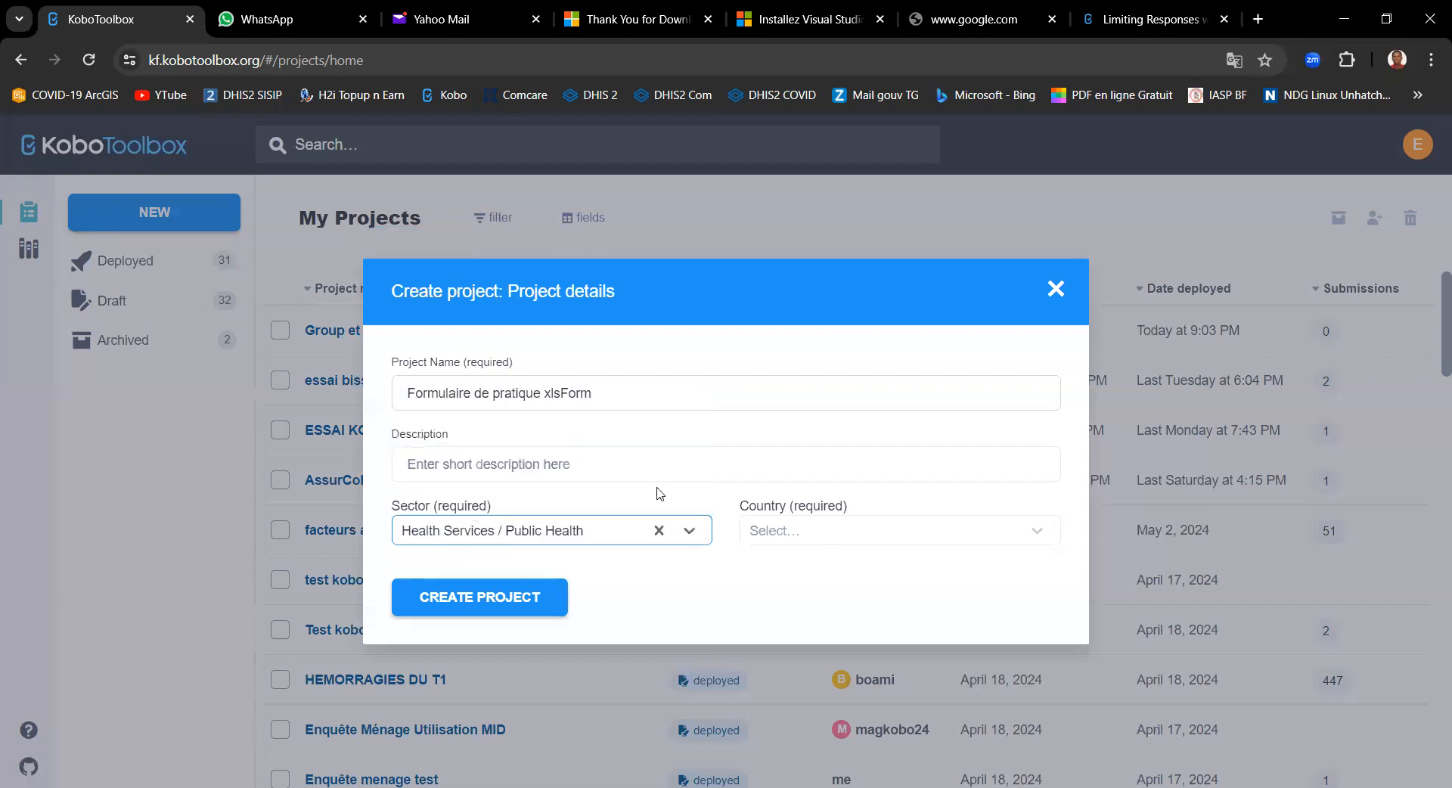
click(832, 530)
click(783, 474)
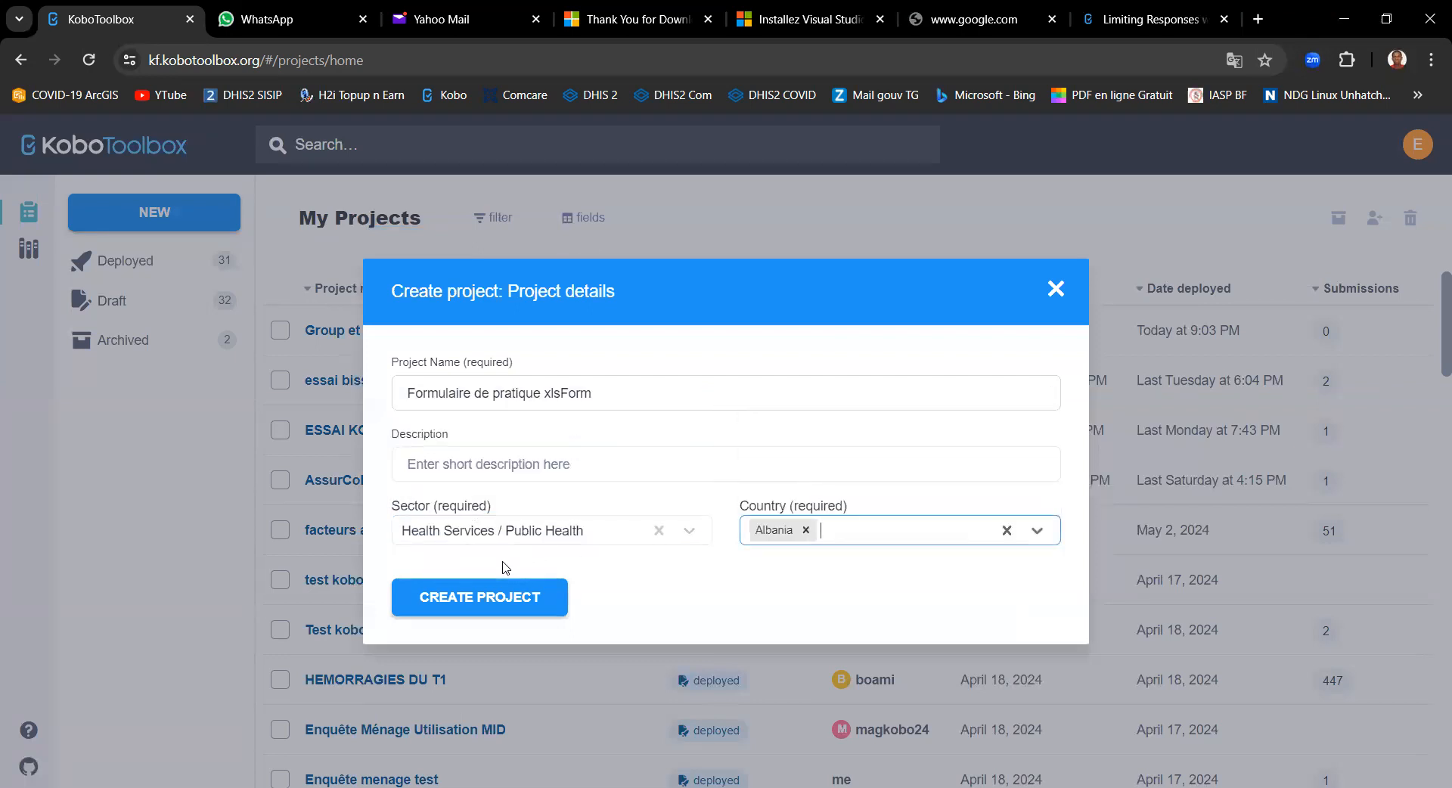
click(468, 597)
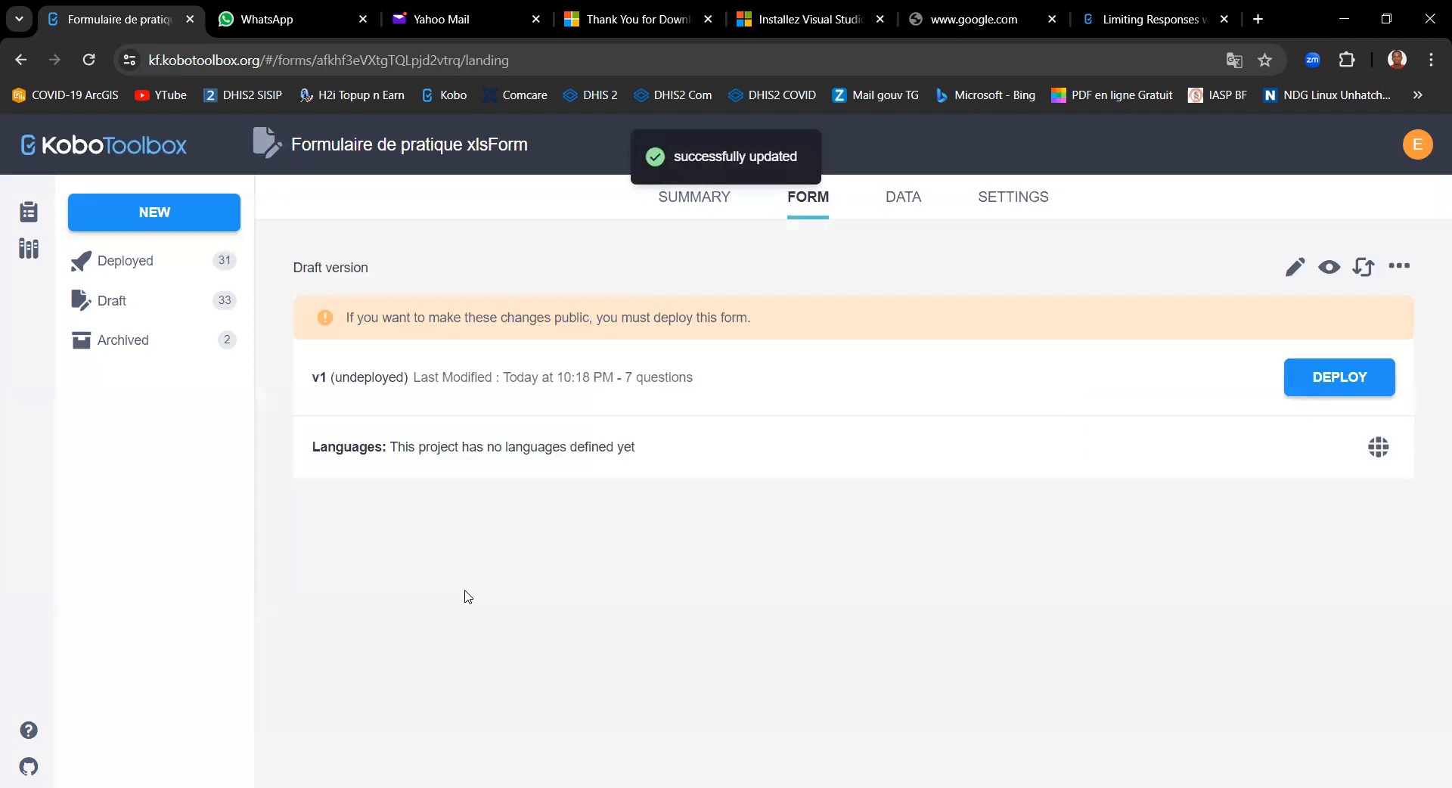
click(1295, 267)
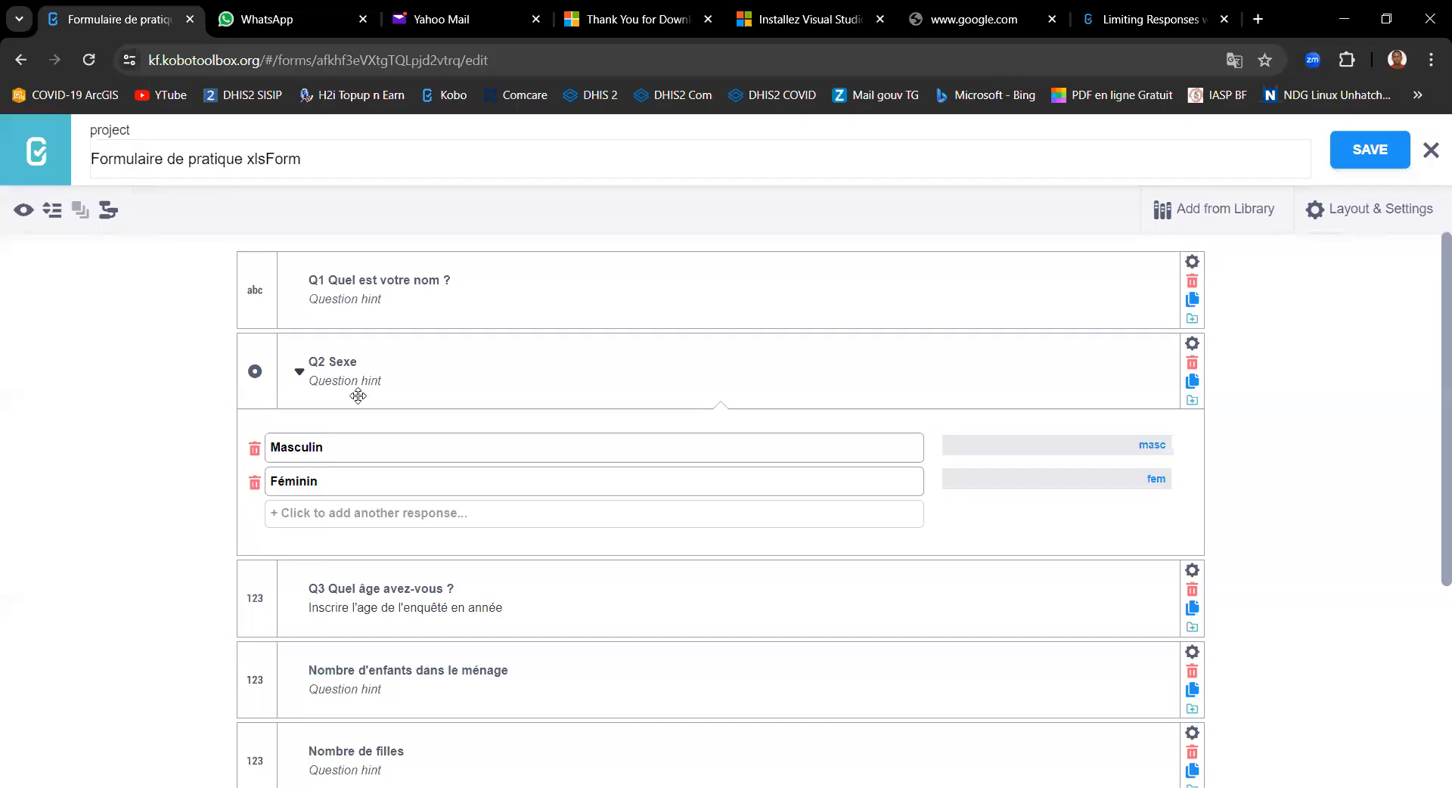
Preview the form and test the calculation with 12 for Nombre d'enfants dans le ménage and 5 for Nombre de filles.
drag(1443, 355, 1429, 463)
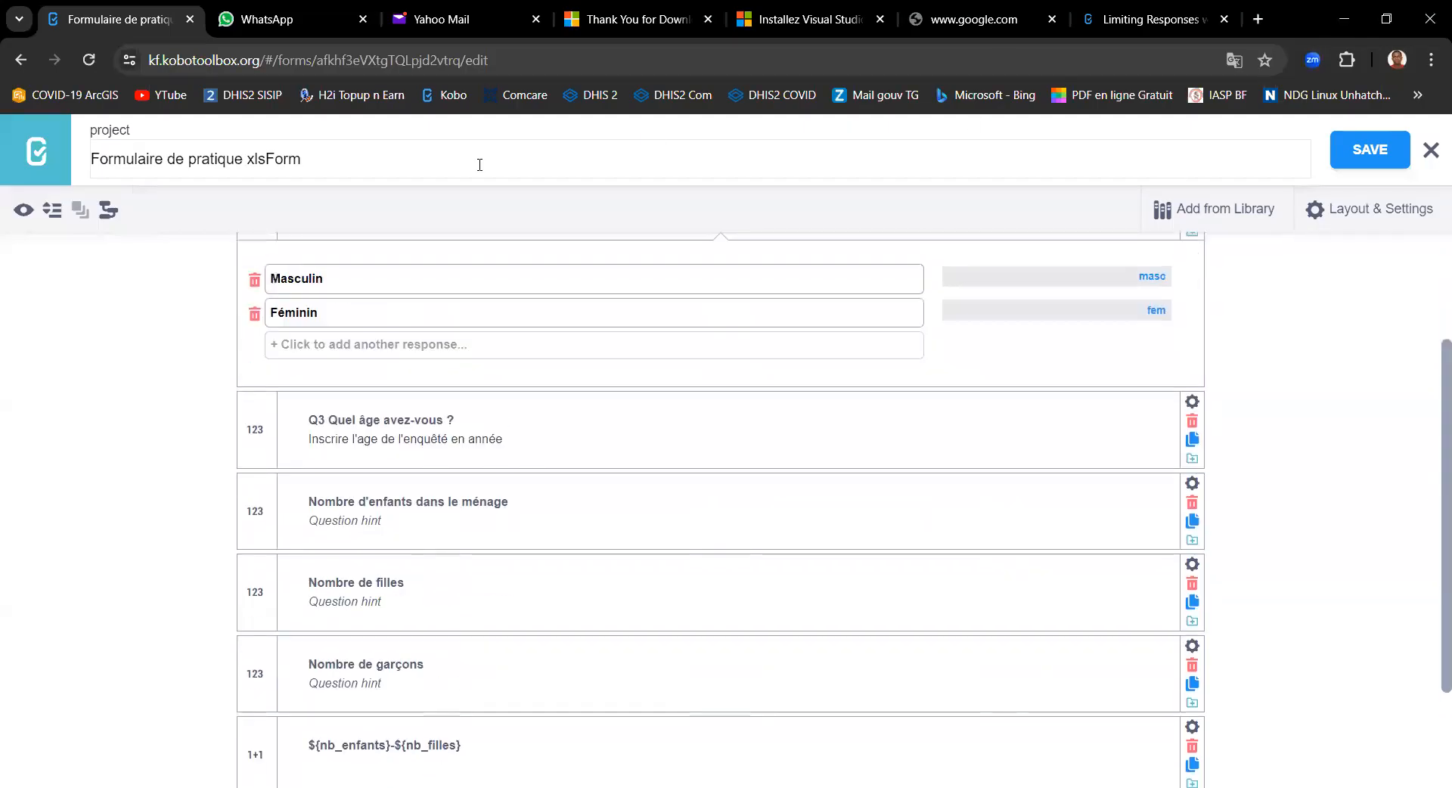
click(24, 210)
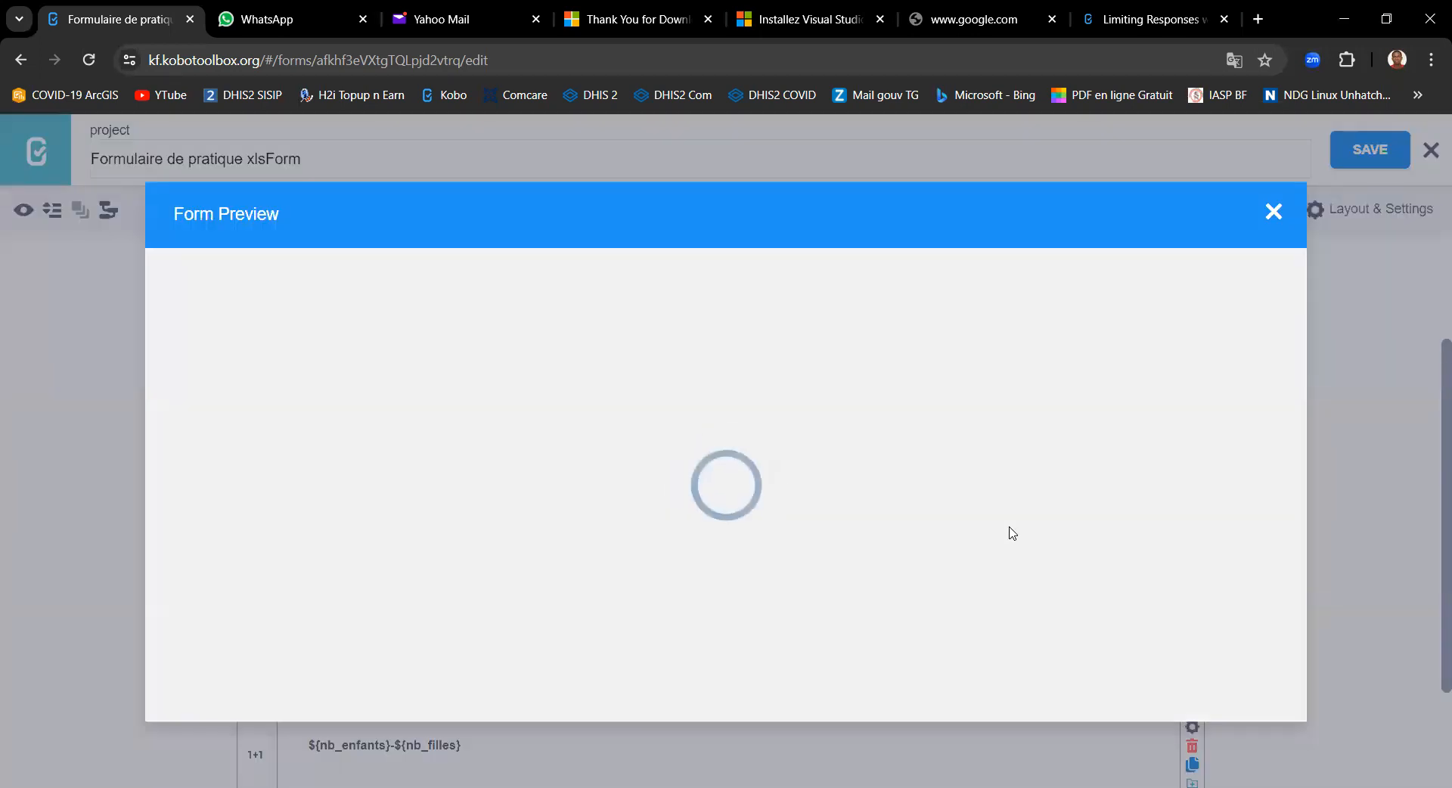
drag(1307, 319, 1308, 479)
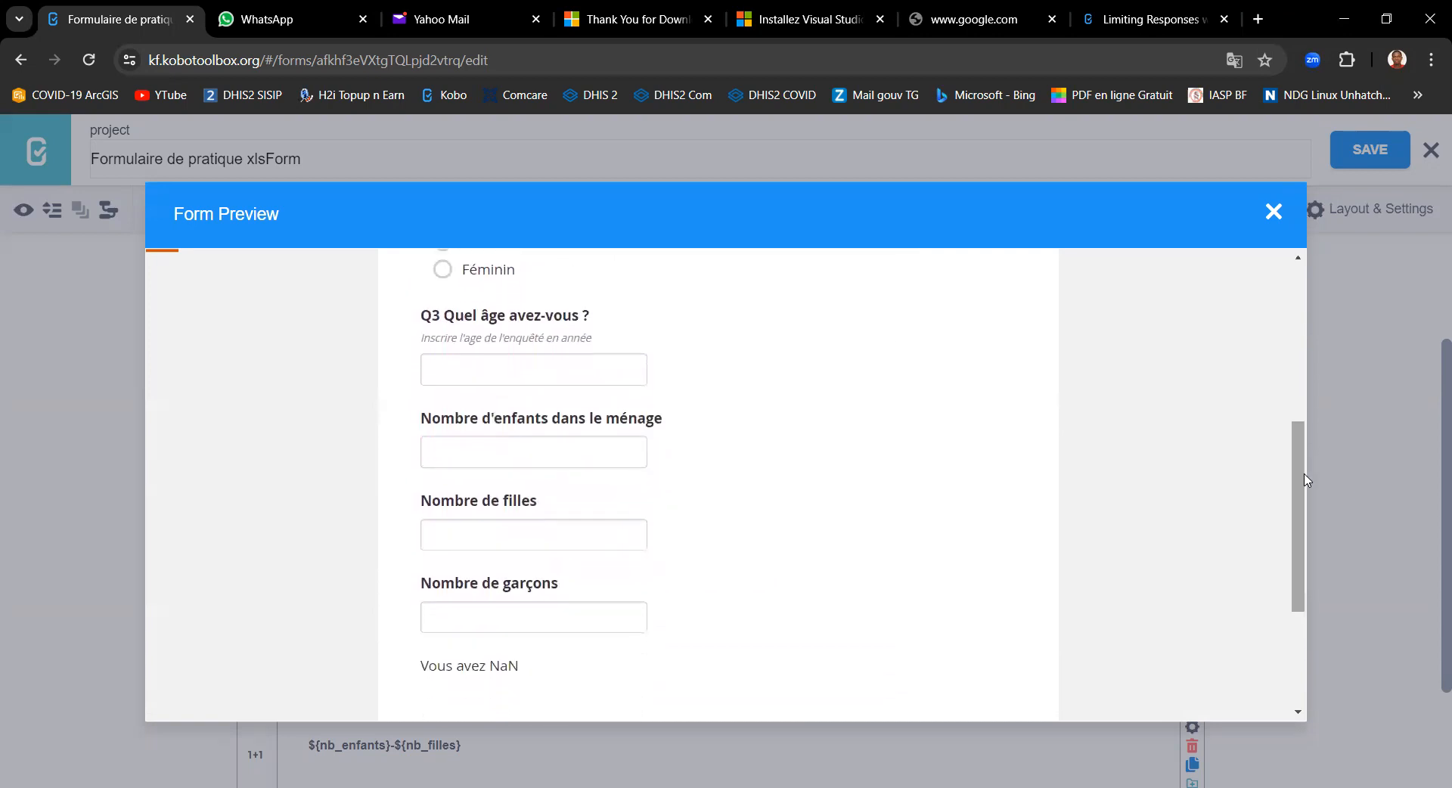
click(480, 447)
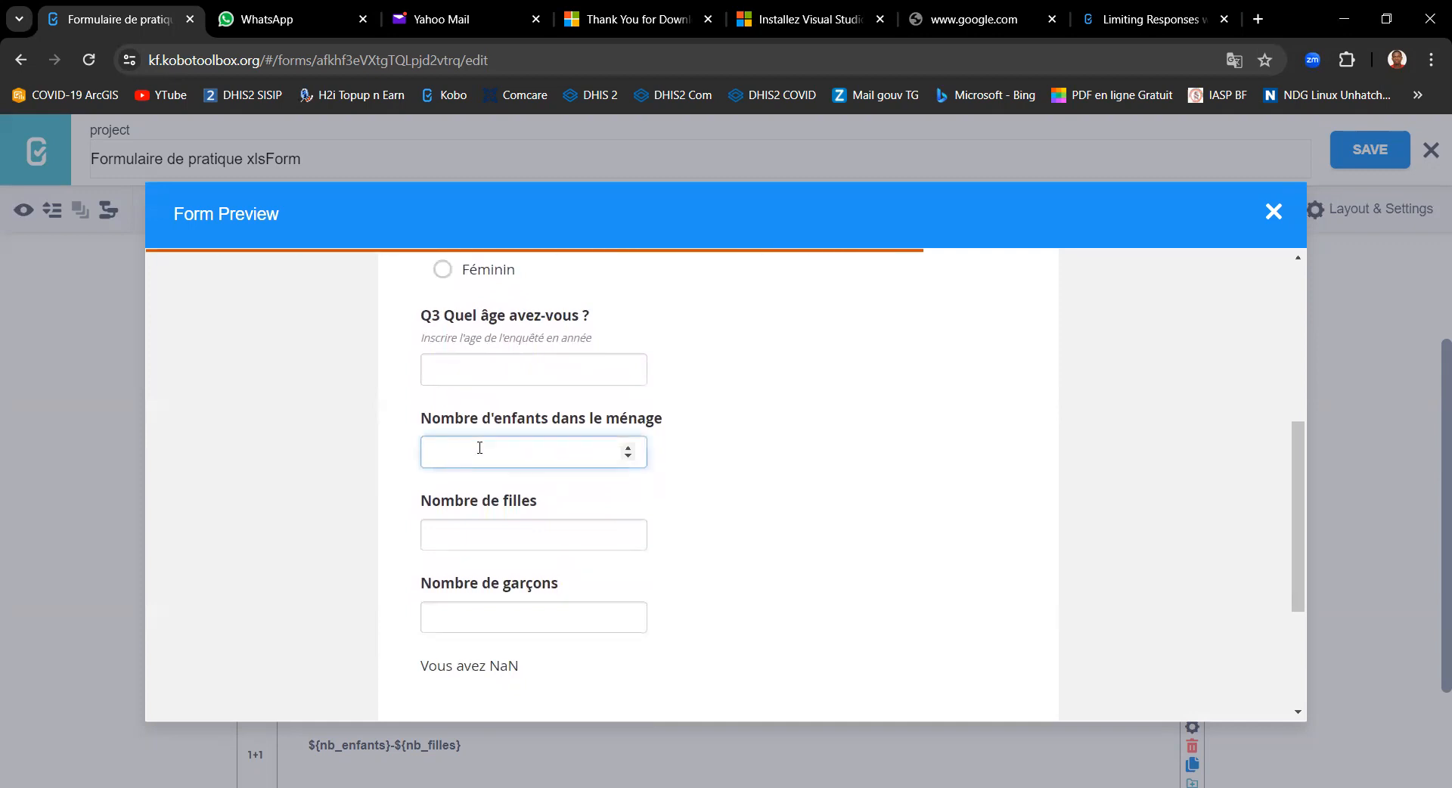
click(479, 531)
text(5)
key(Tab)
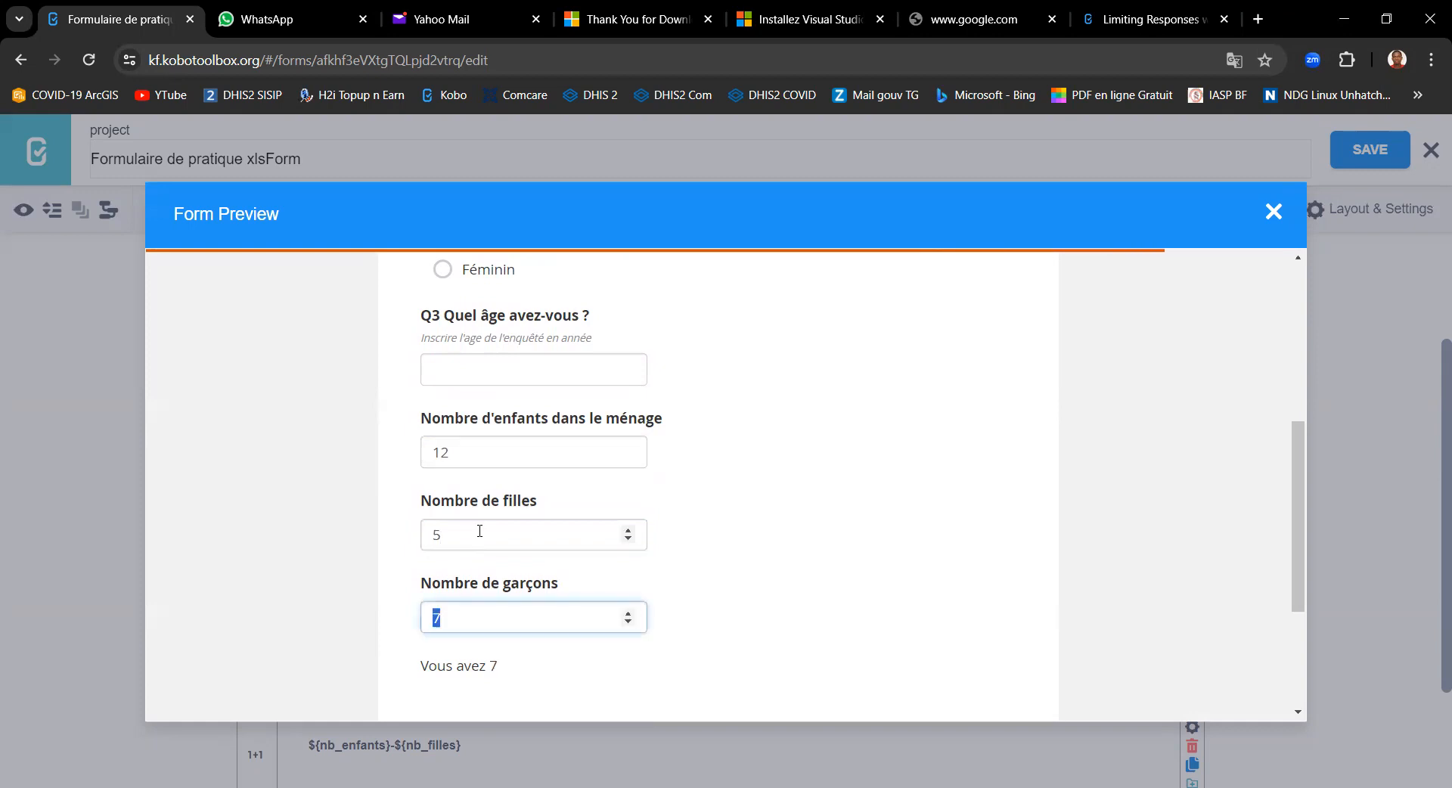
click(780, 709)
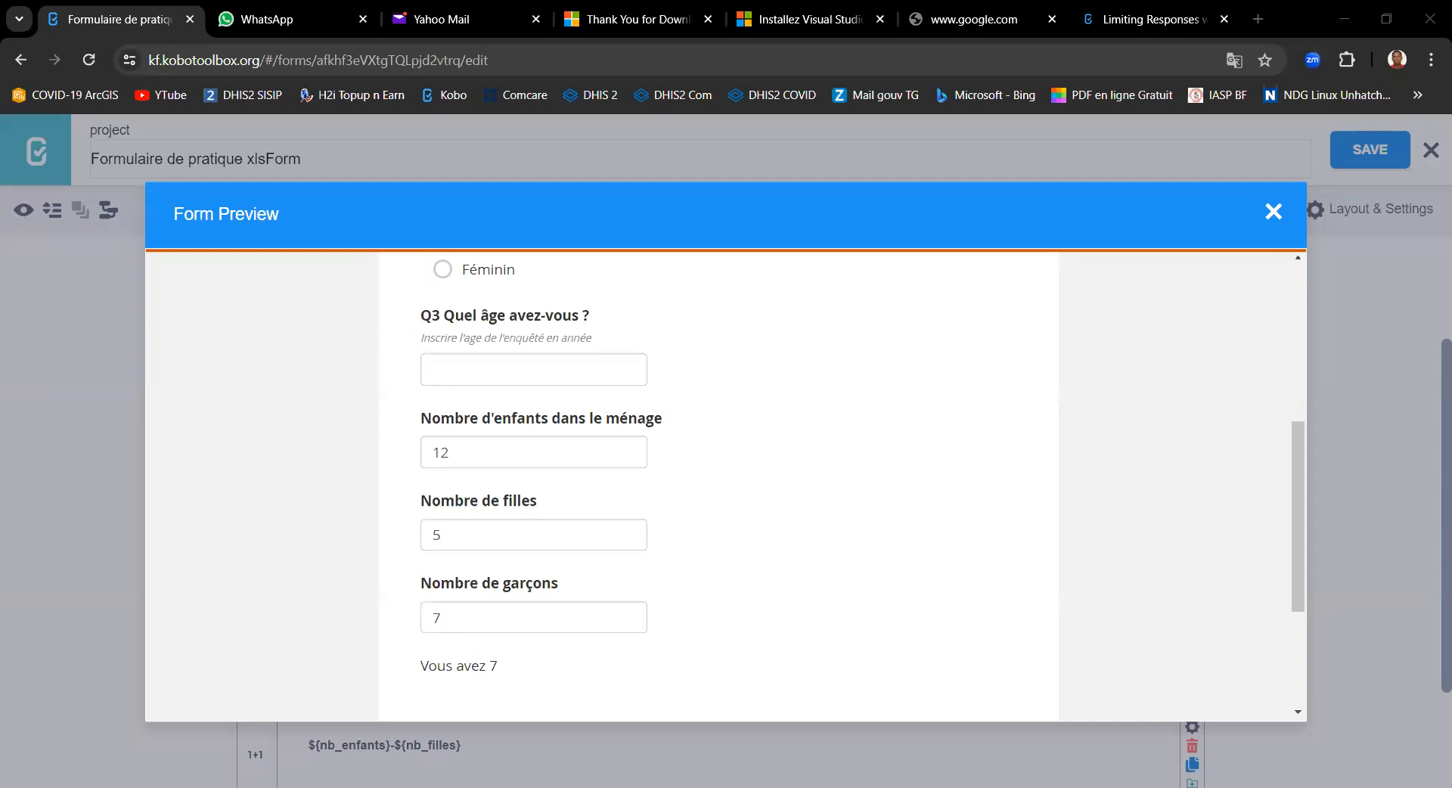
Switch to the "pour documents" workbook in Excel and examine the nb_garcons, cal_garcons and note rows and their calculation formulas.
key(alt+Tab)
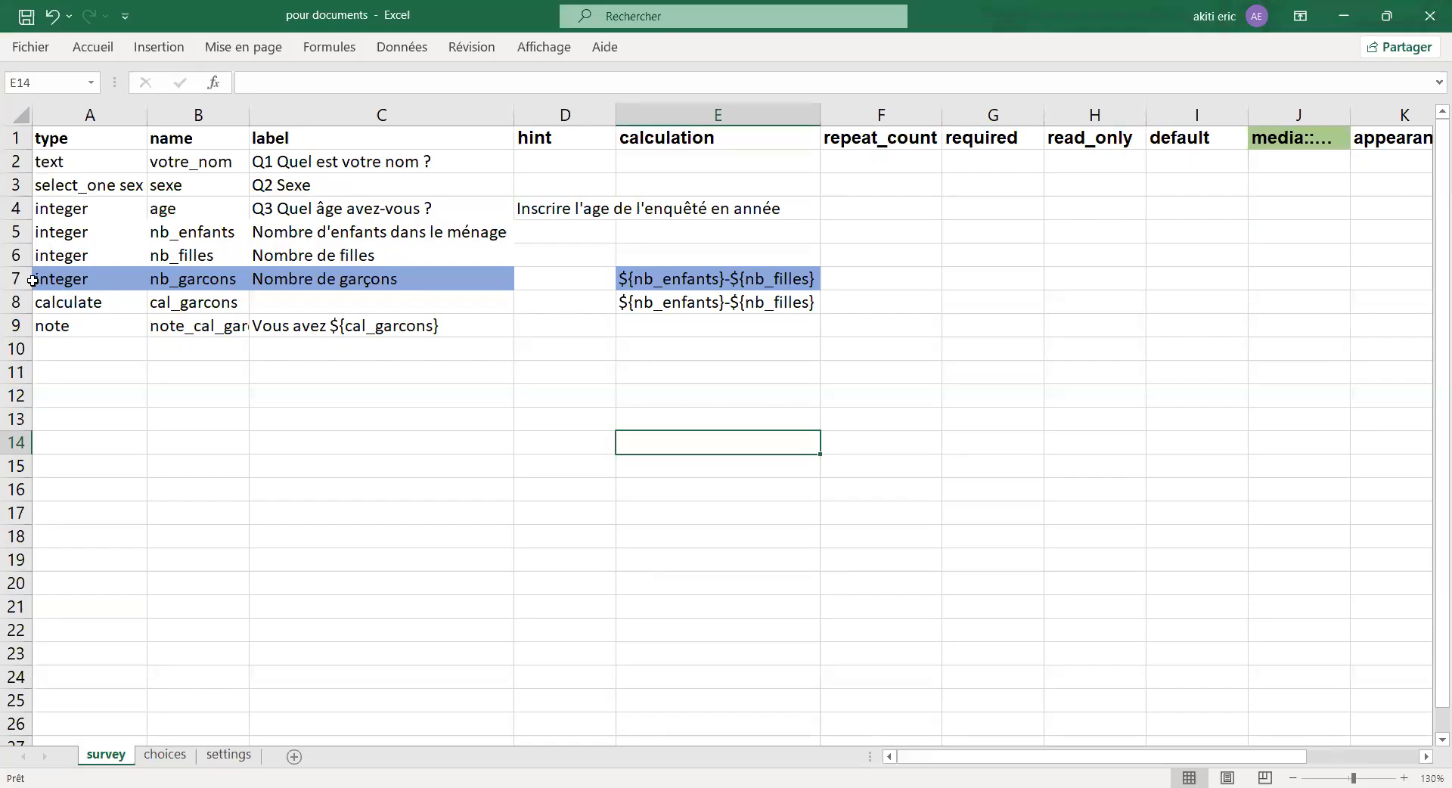
click(14, 278)
click(725, 279)
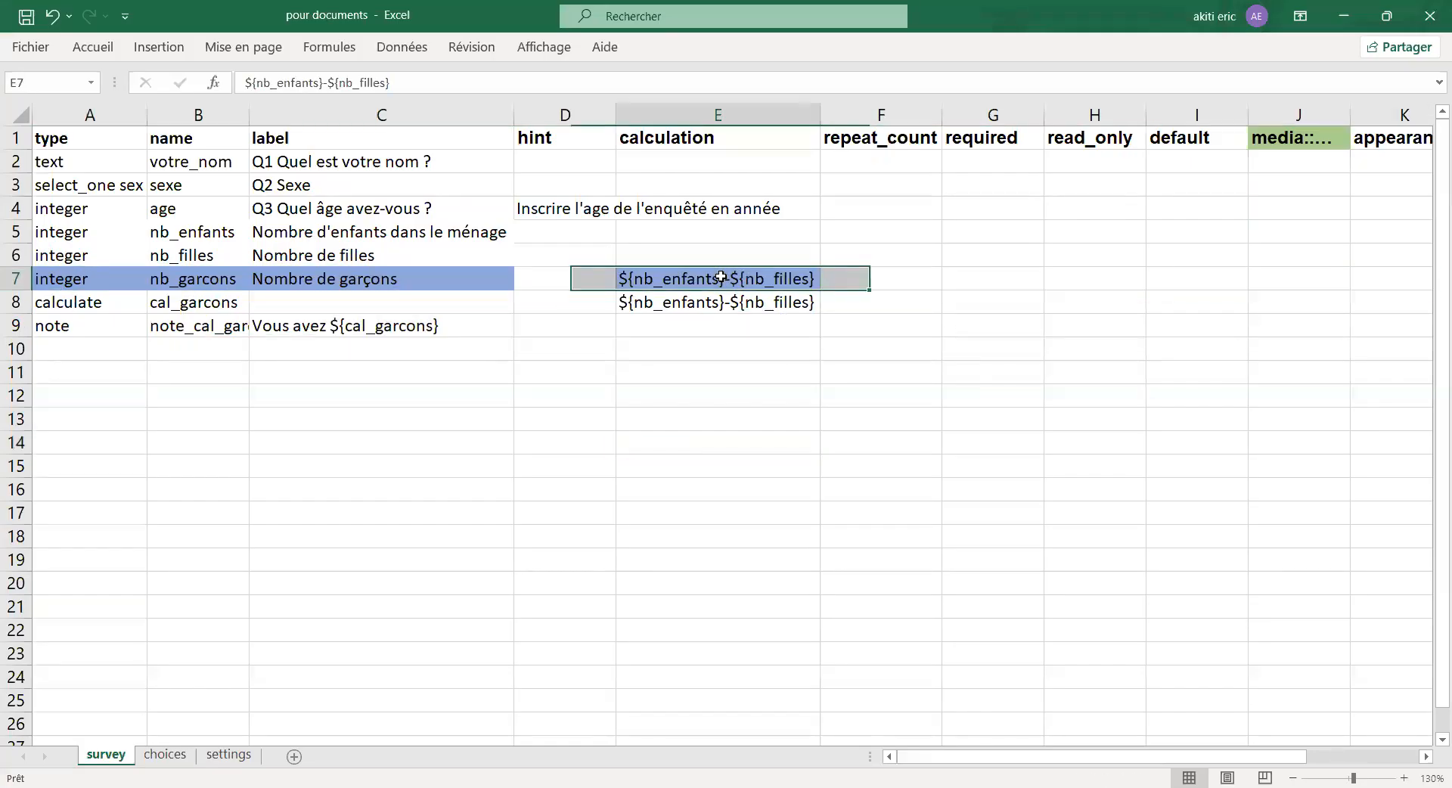
click(15, 302)
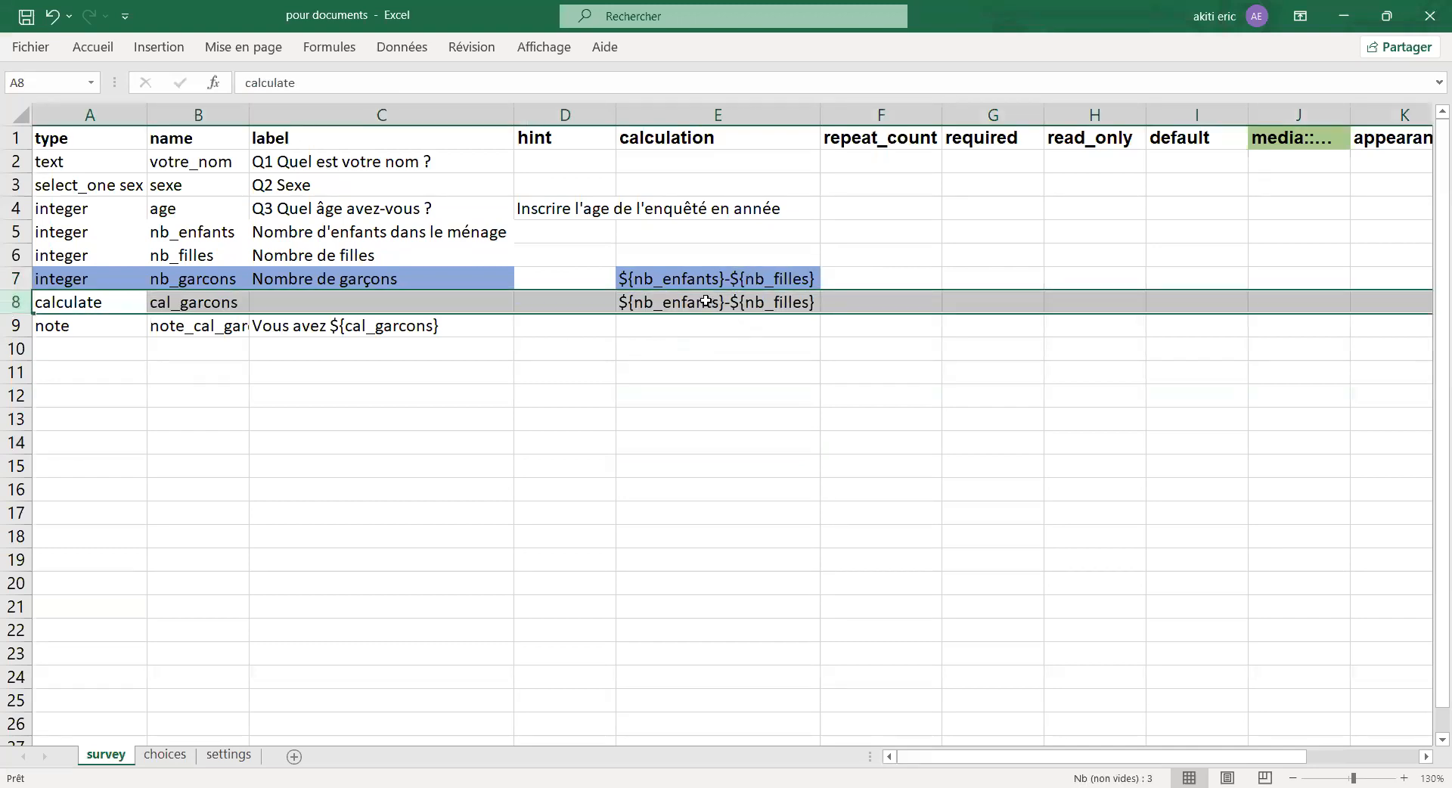
click(663, 302)
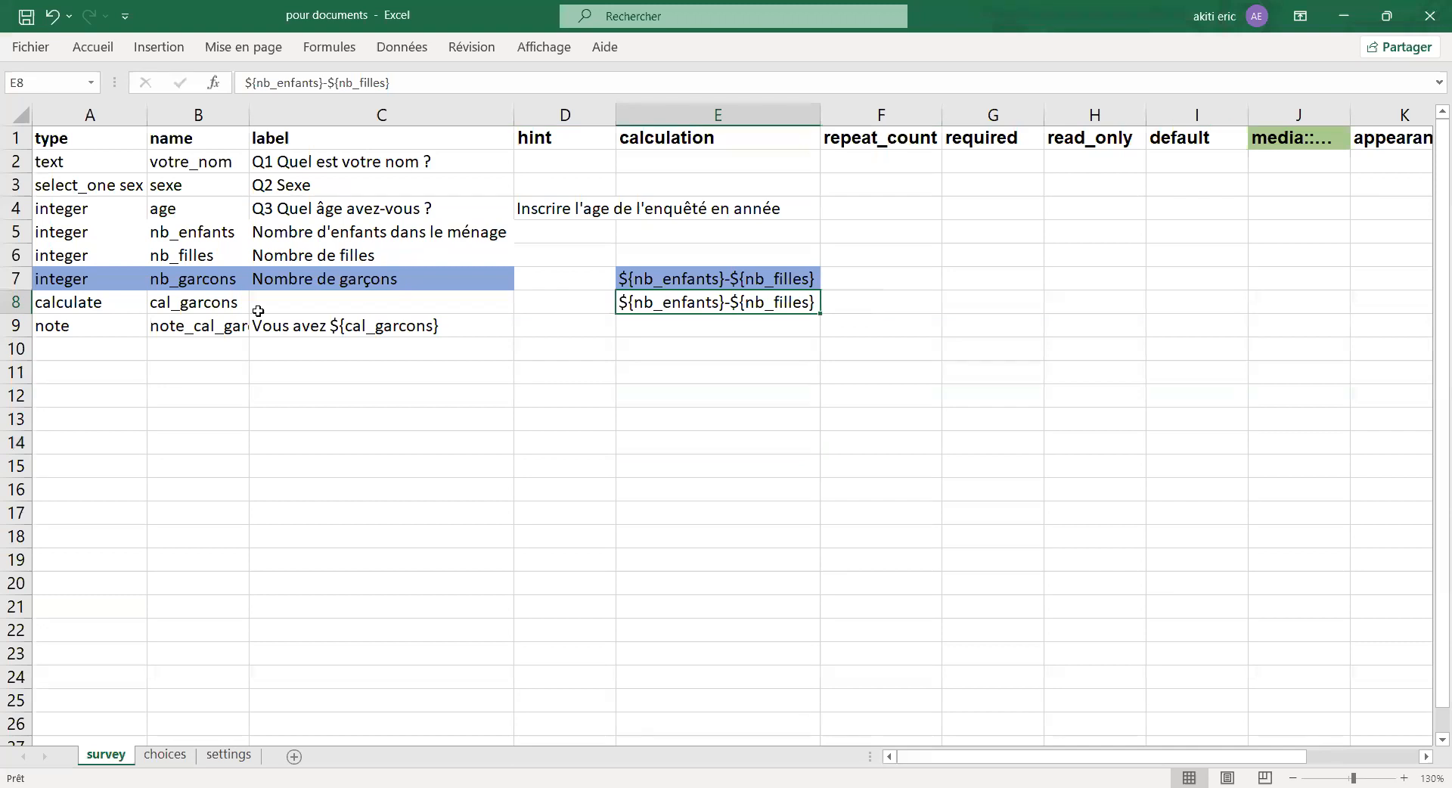
click(14, 325)
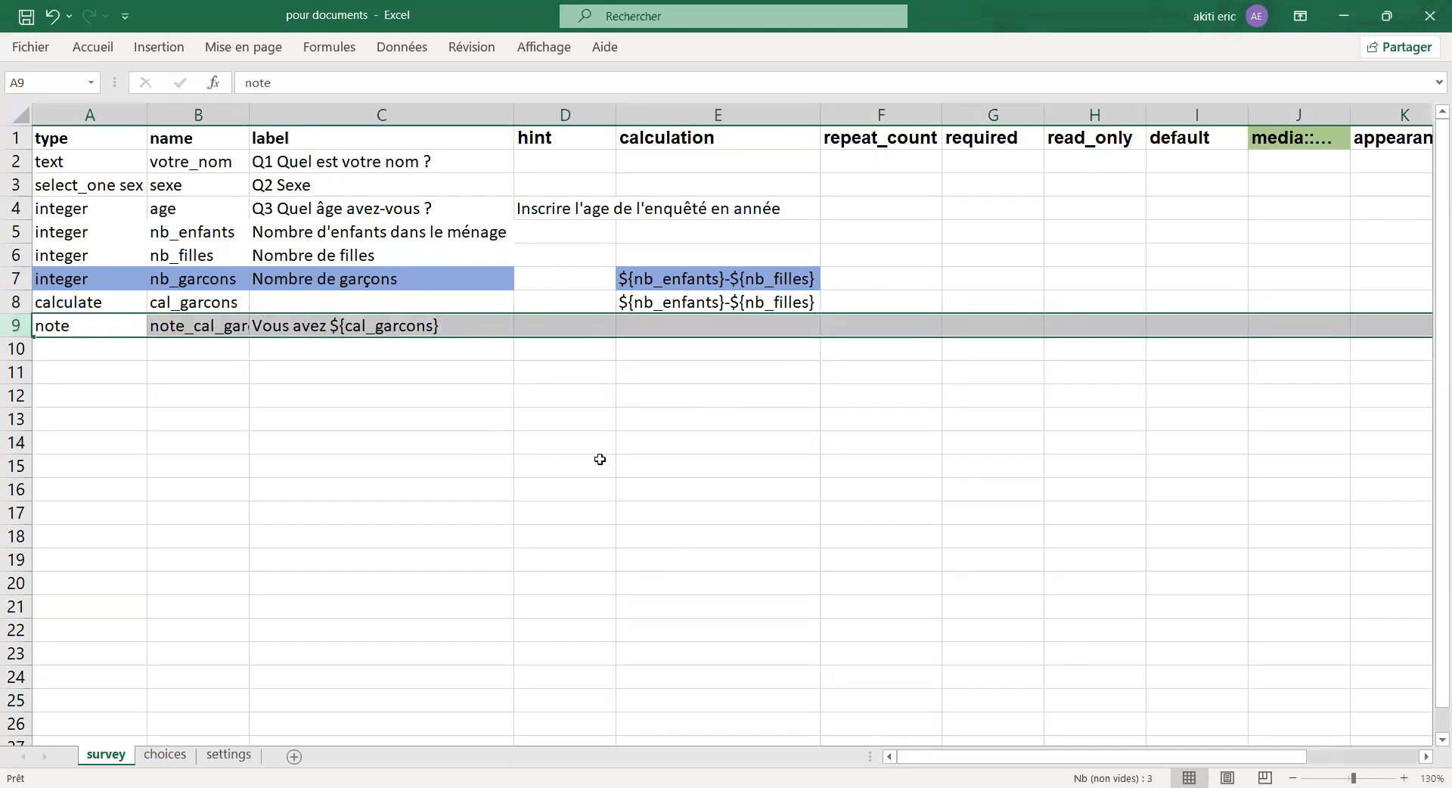
click(15, 279)
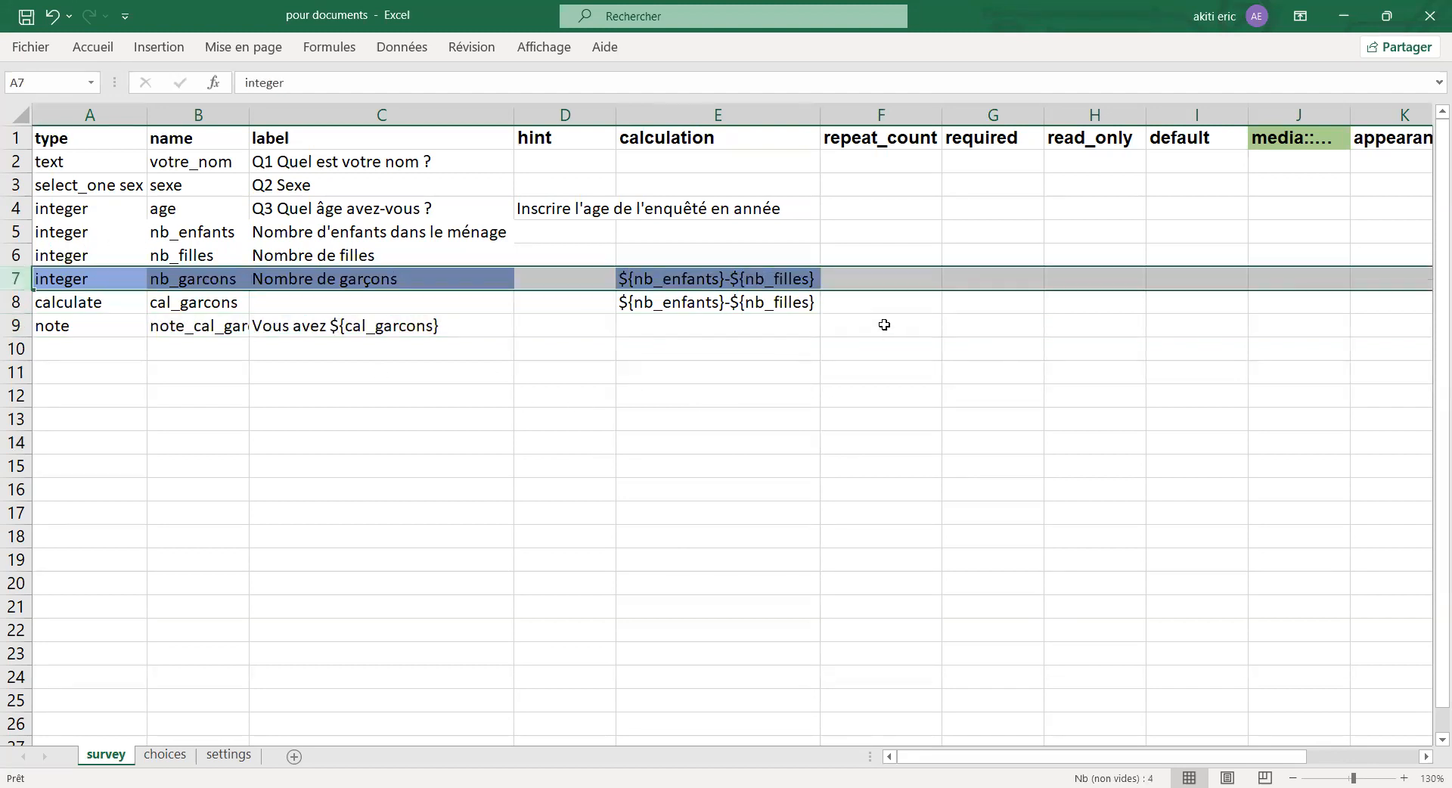
click(846, 277)
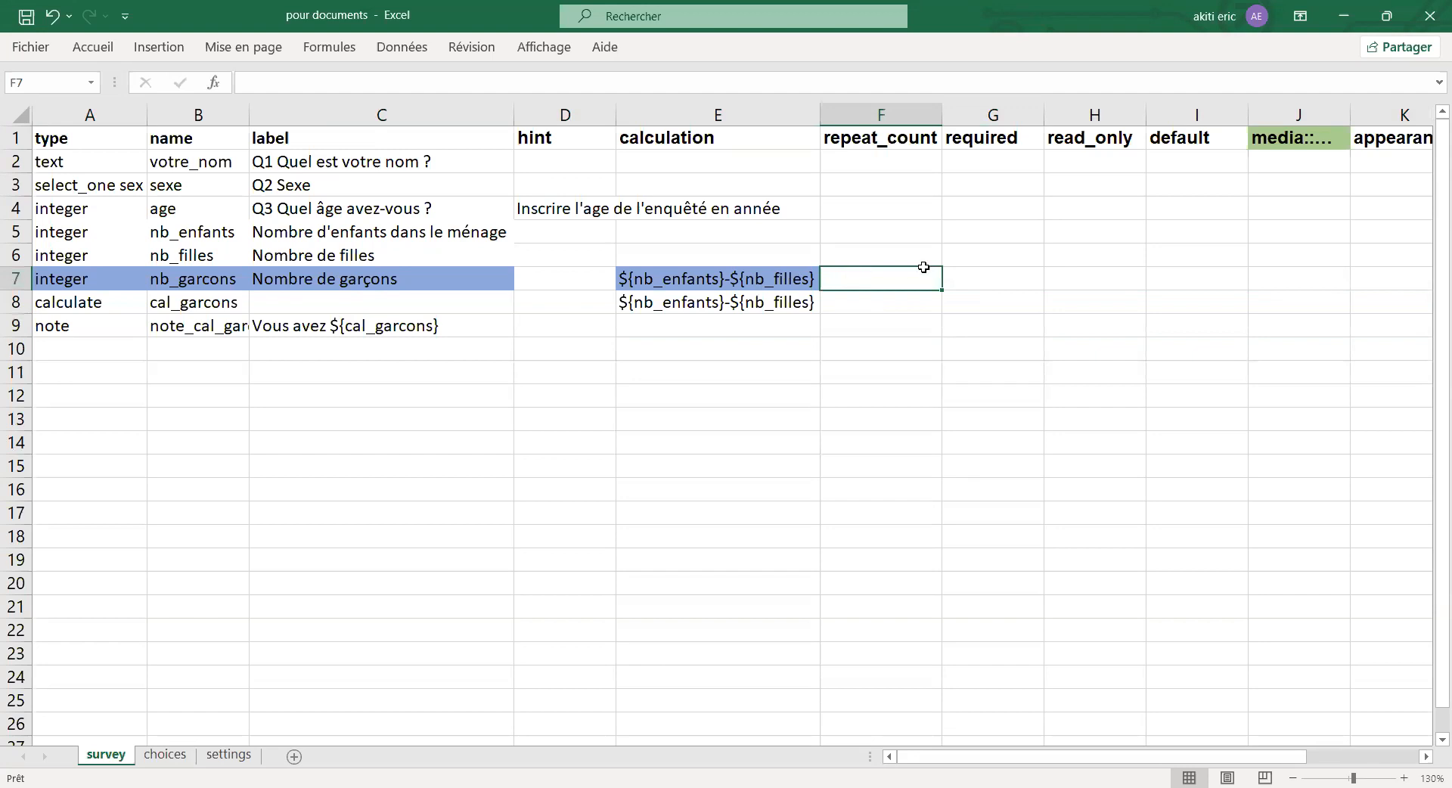
Set read_only to true for the nb_garcons question in the survey sheet and save the workbook.
click(1094, 115)
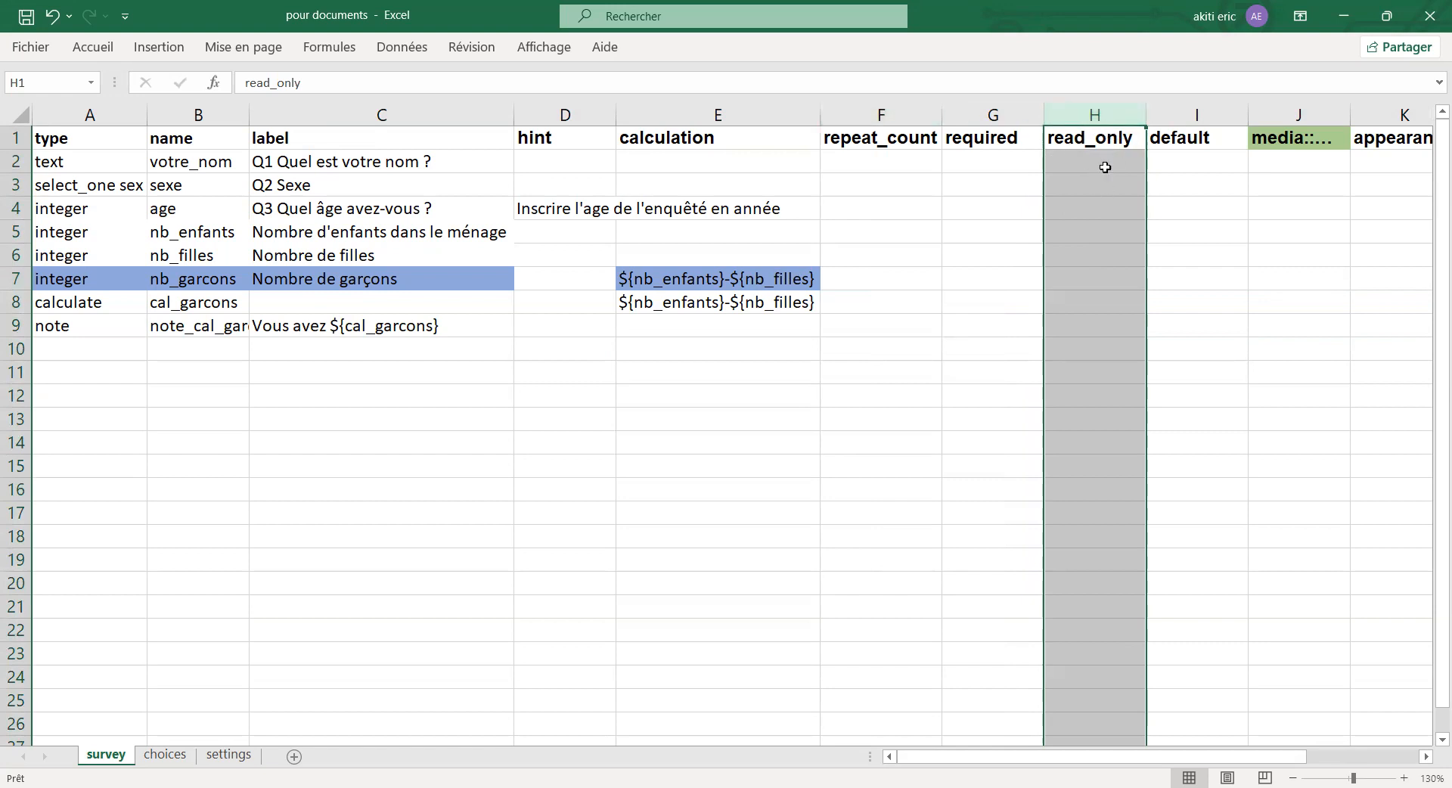
click(1076, 282)
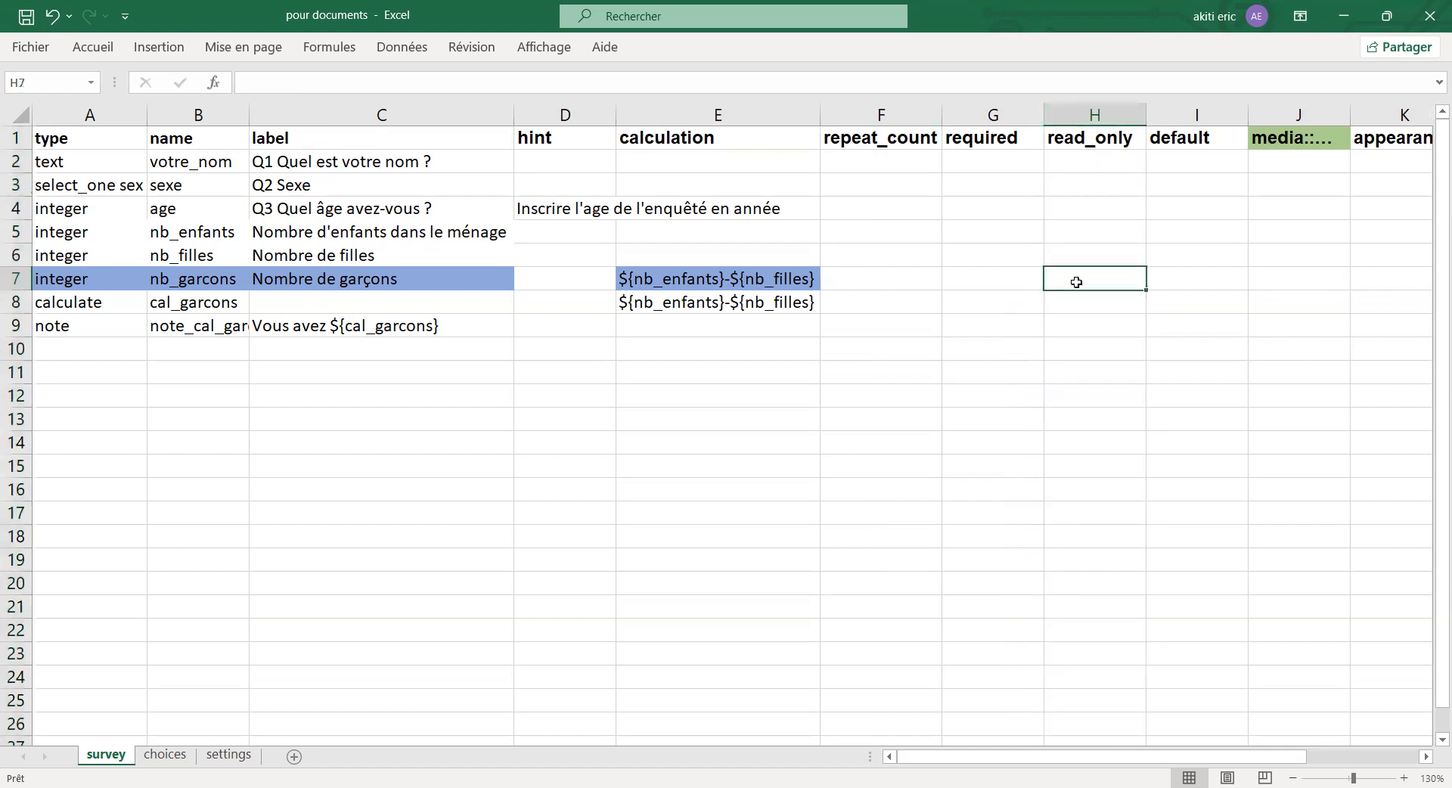
text(true)
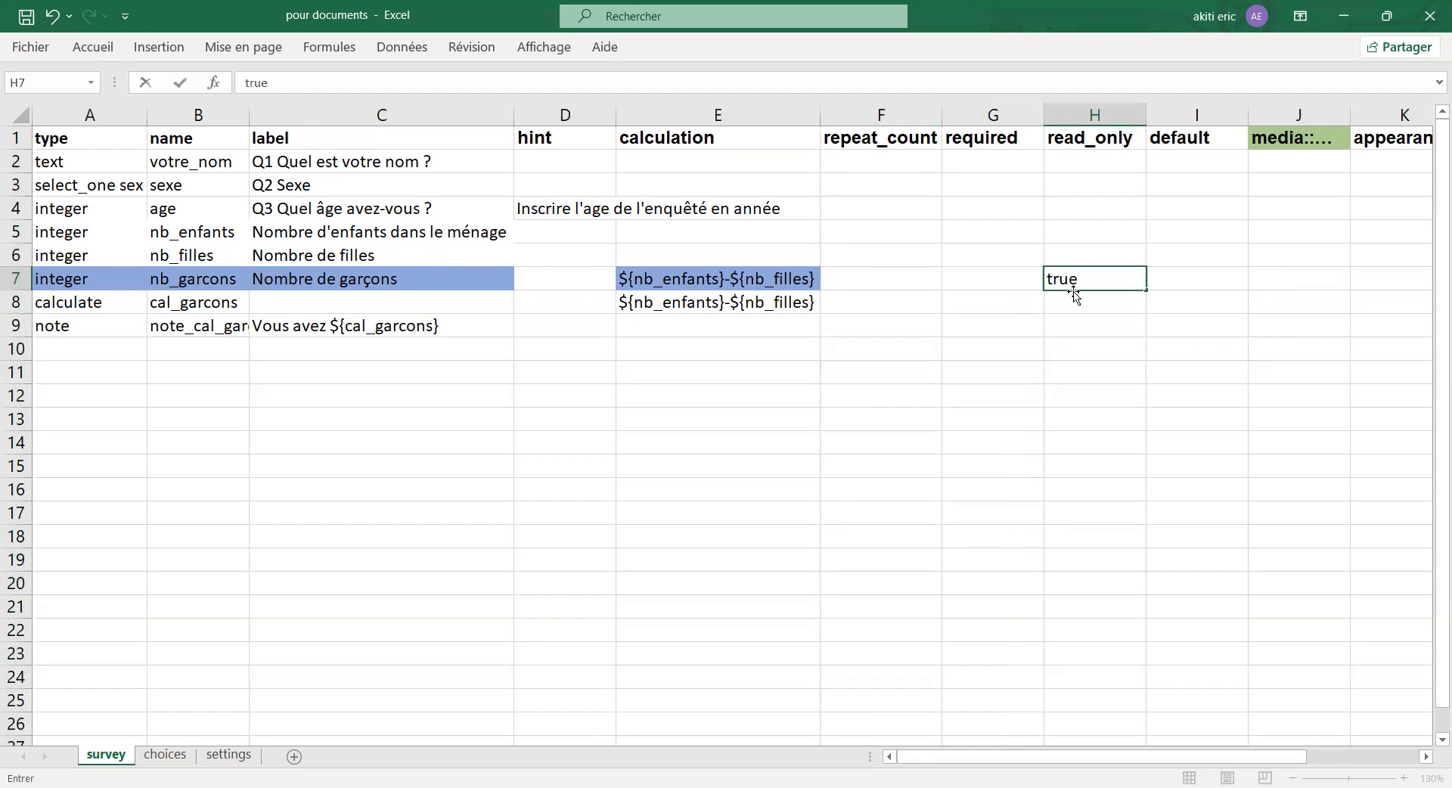
click(958, 412)
click(27, 17)
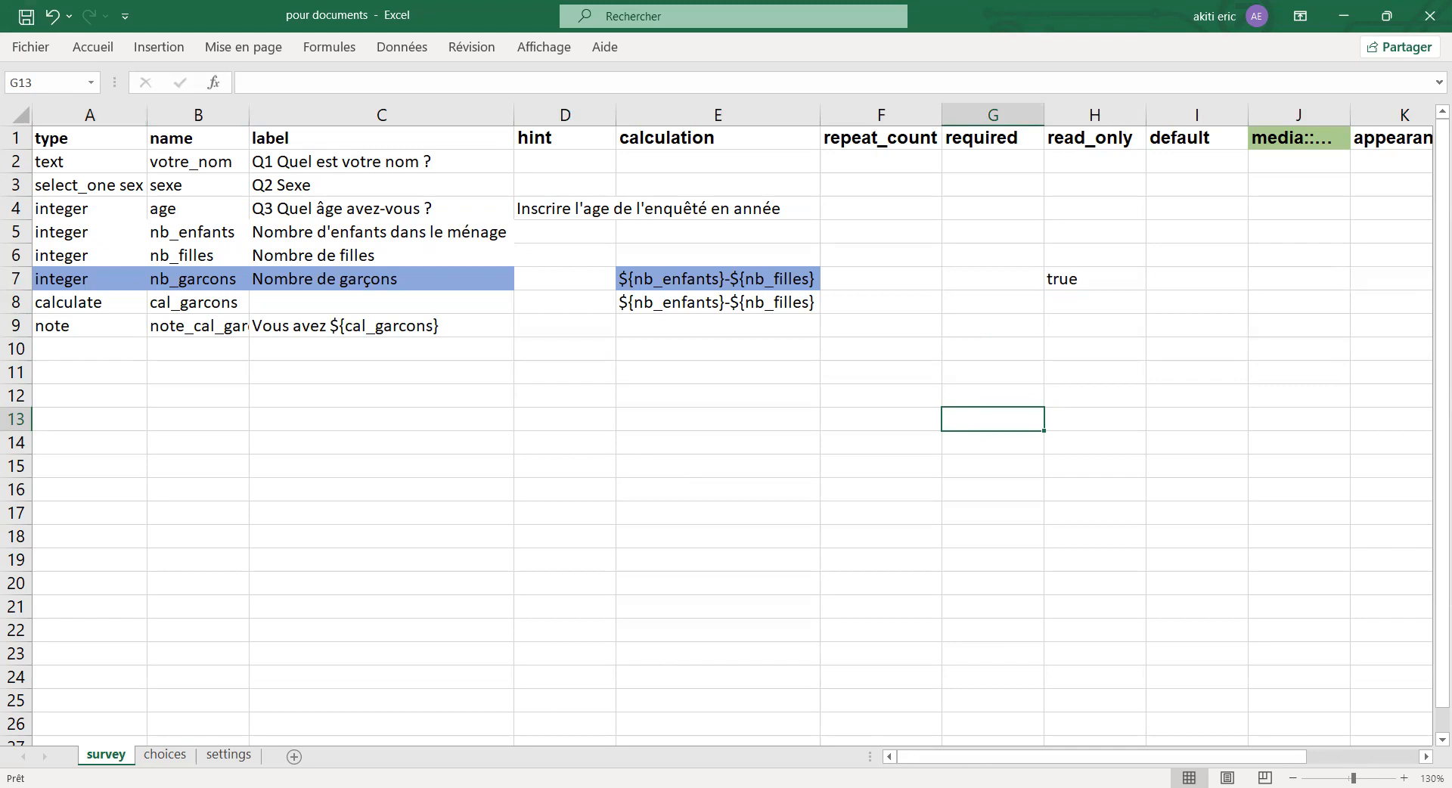
Return to KoboToolbox in the browser, close the form preview and leave the form editor.
key(alt+Tab)
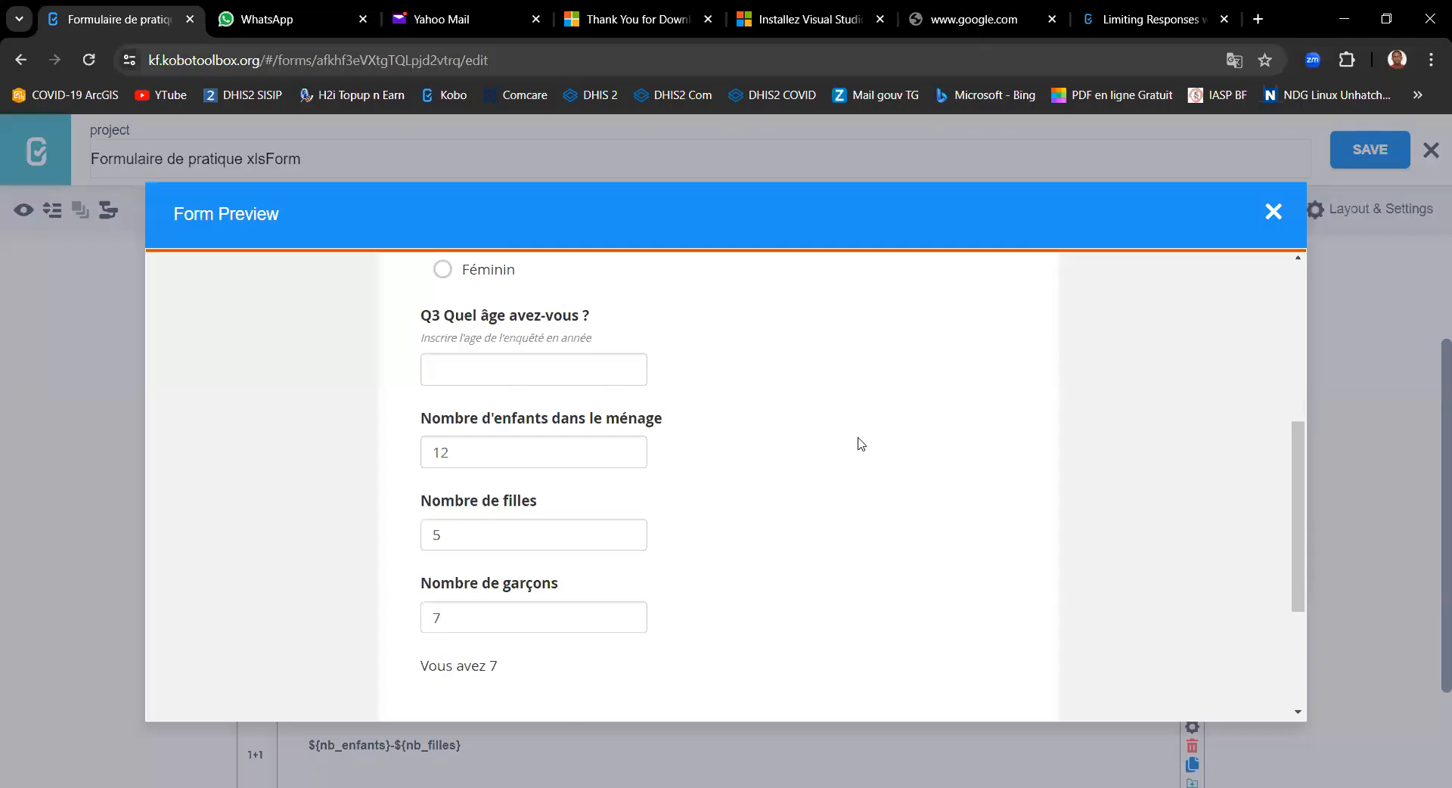
click(1274, 208)
click(1432, 159)
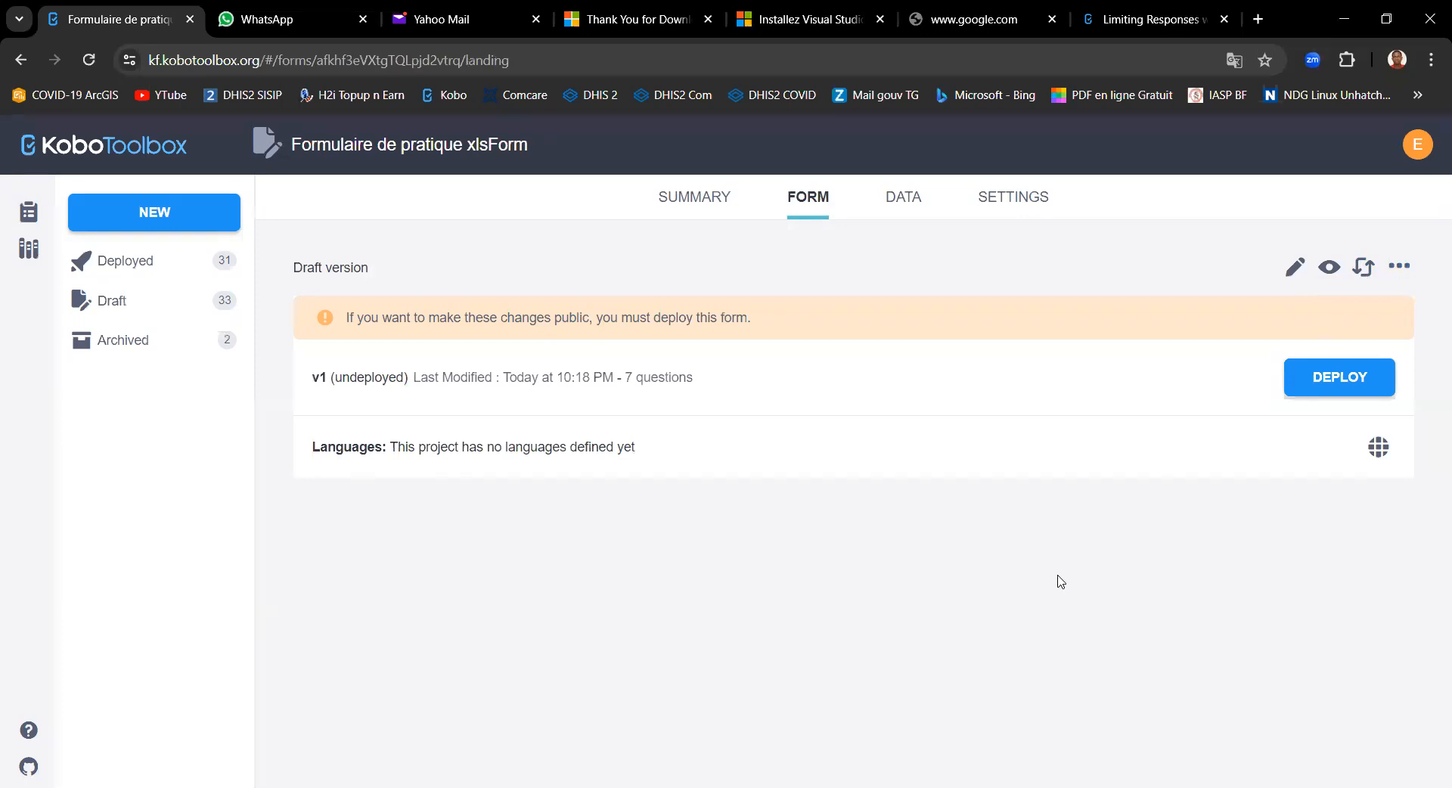
Replace the project's form by uploading the updated XLSForm file "pour documents" from the desktop.
click(1363, 269)
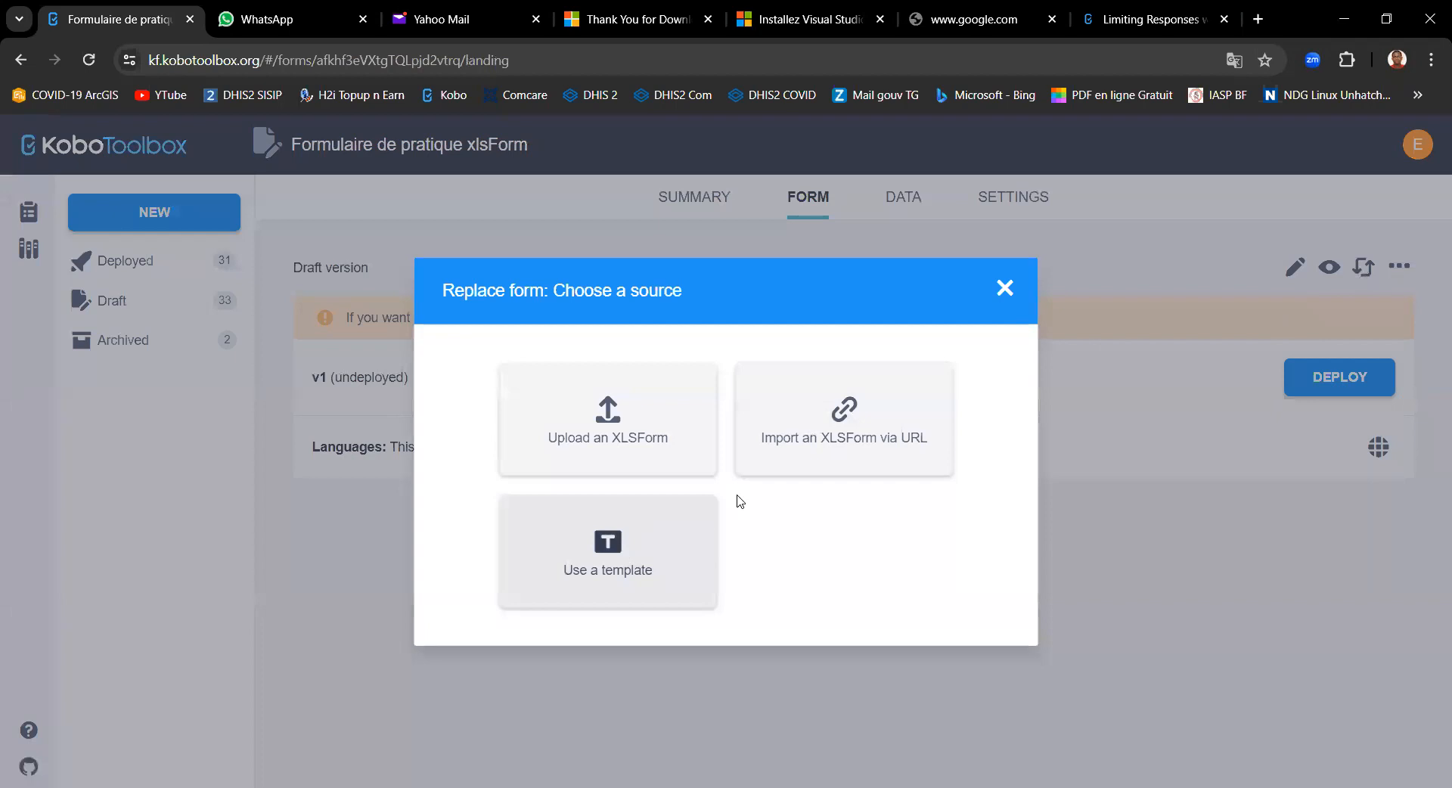
click(622, 415)
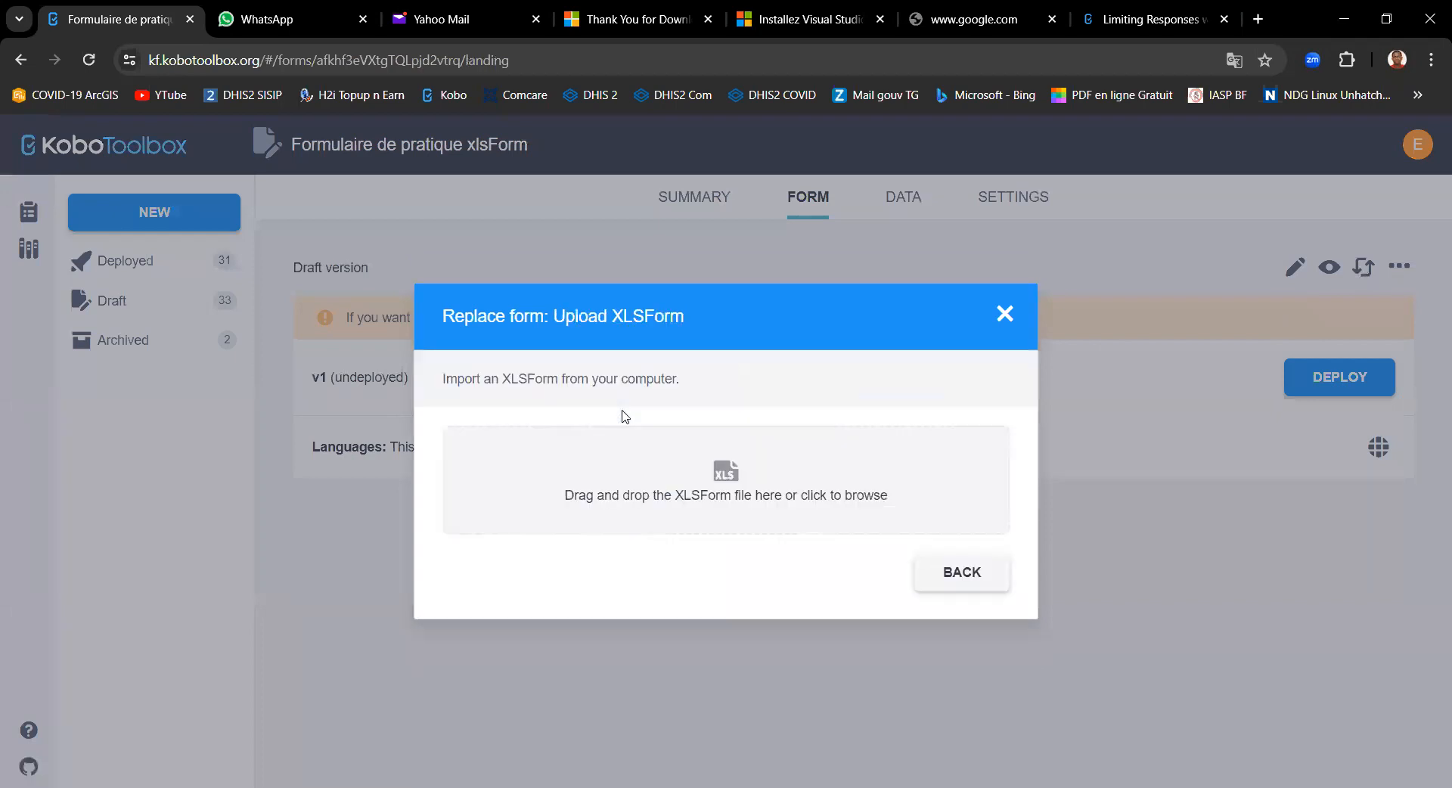
click(699, 463)
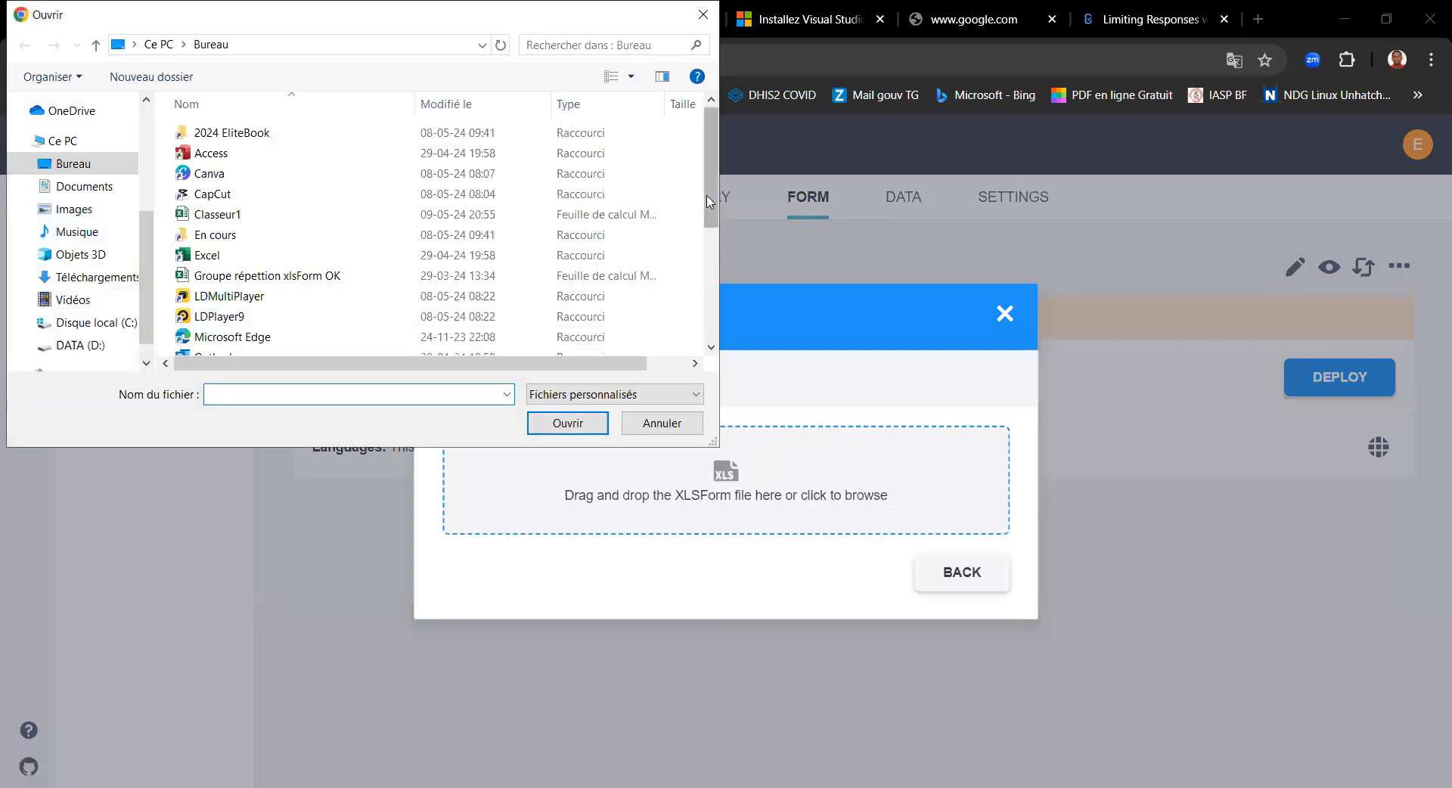
scroll(709, 239, down, 1)
scroll(709, 239, down, 1)
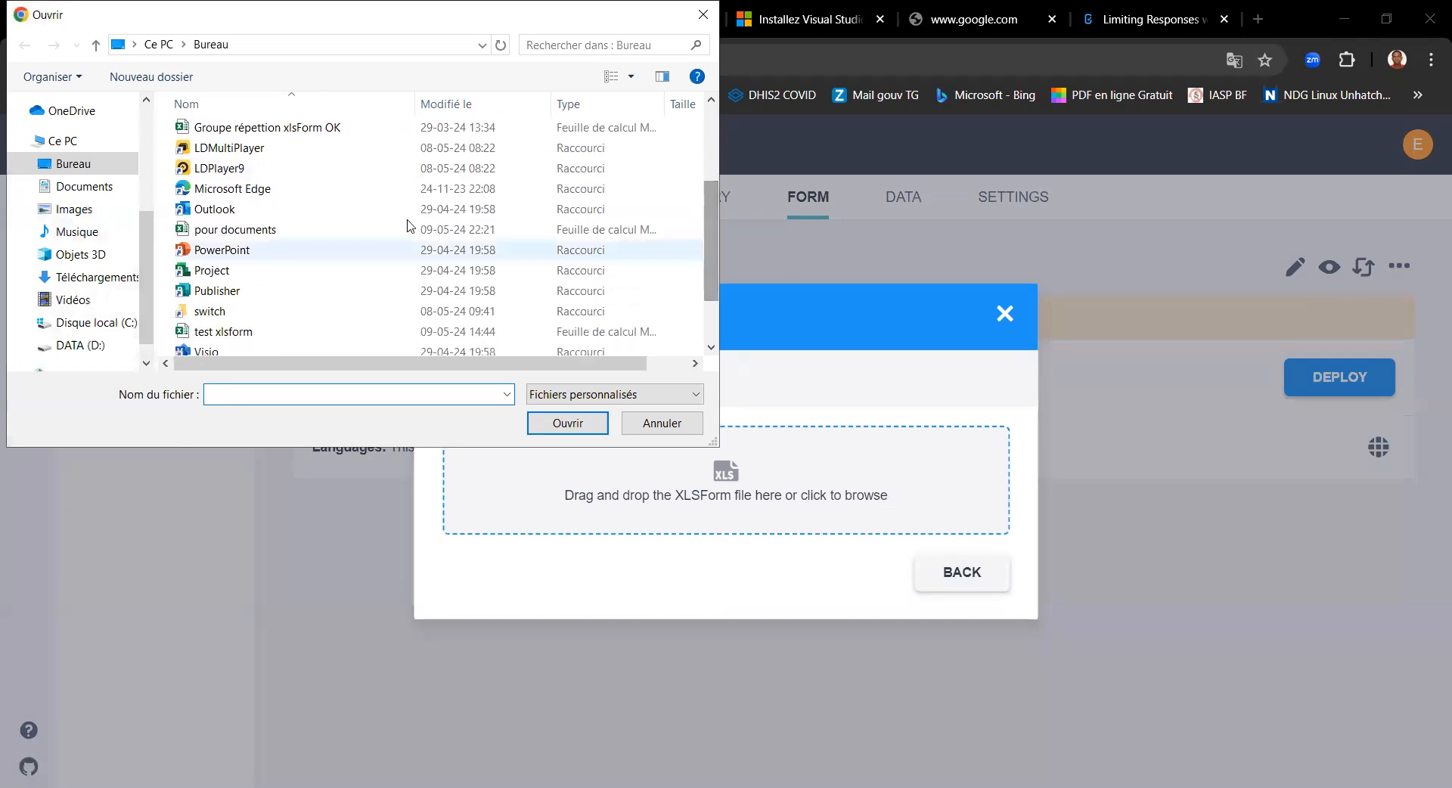
click(284, 234)
click(583, 424)
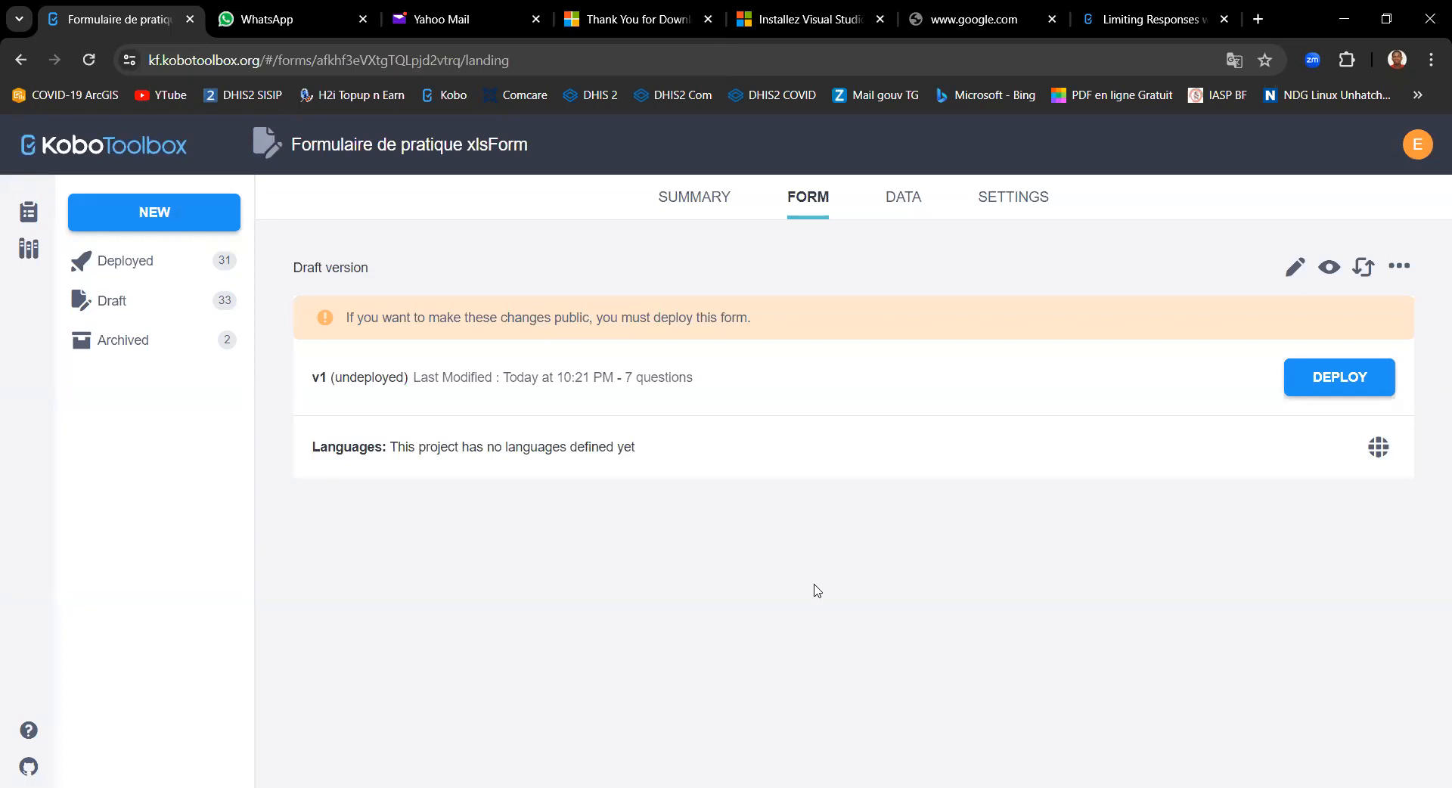
Preview the replaced form and test the read-only Nombre de garçons field with 12 children and 5 girls, closing the preview when done.
click(1326, 270)
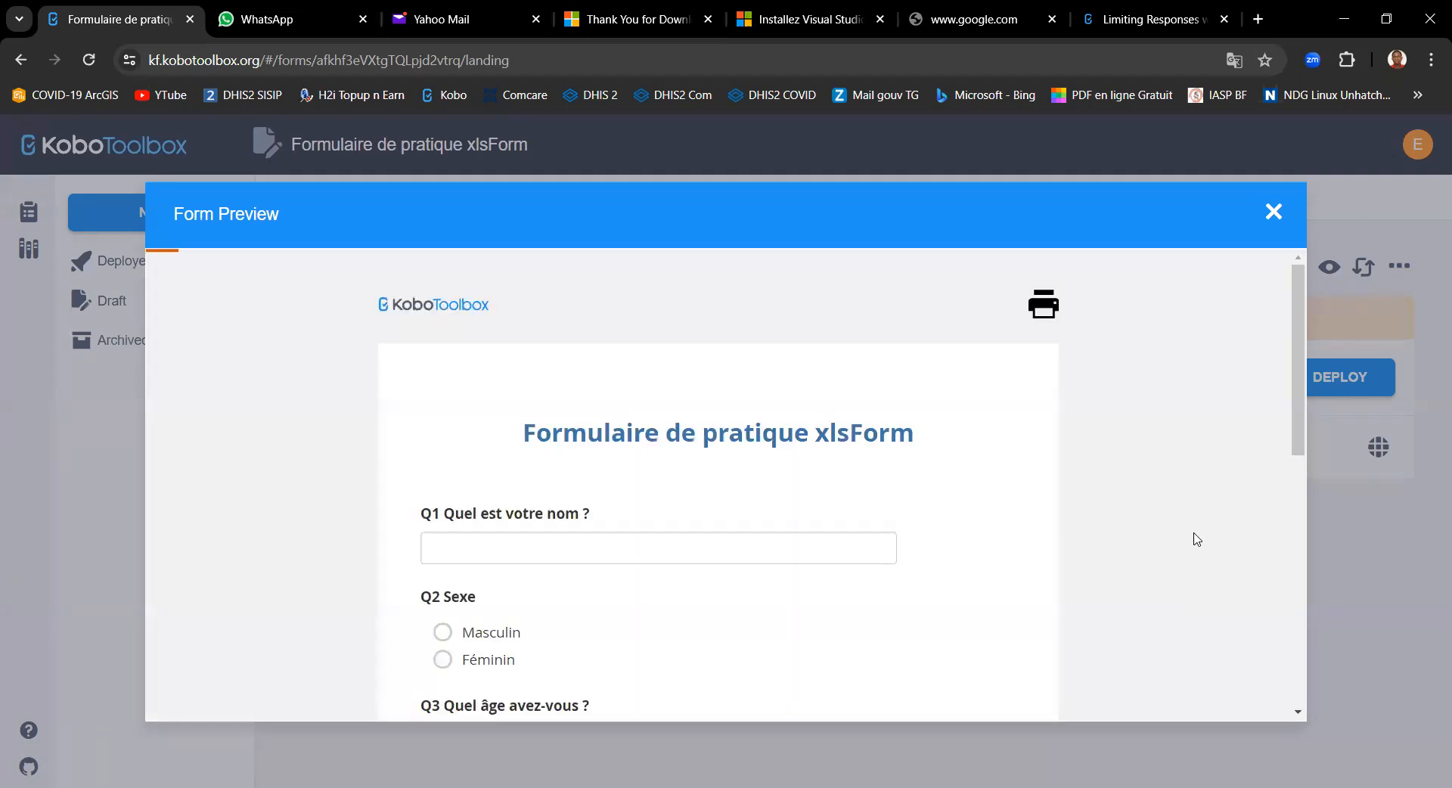
drag(1301, 371, 1296, 556)
click(532, 552)
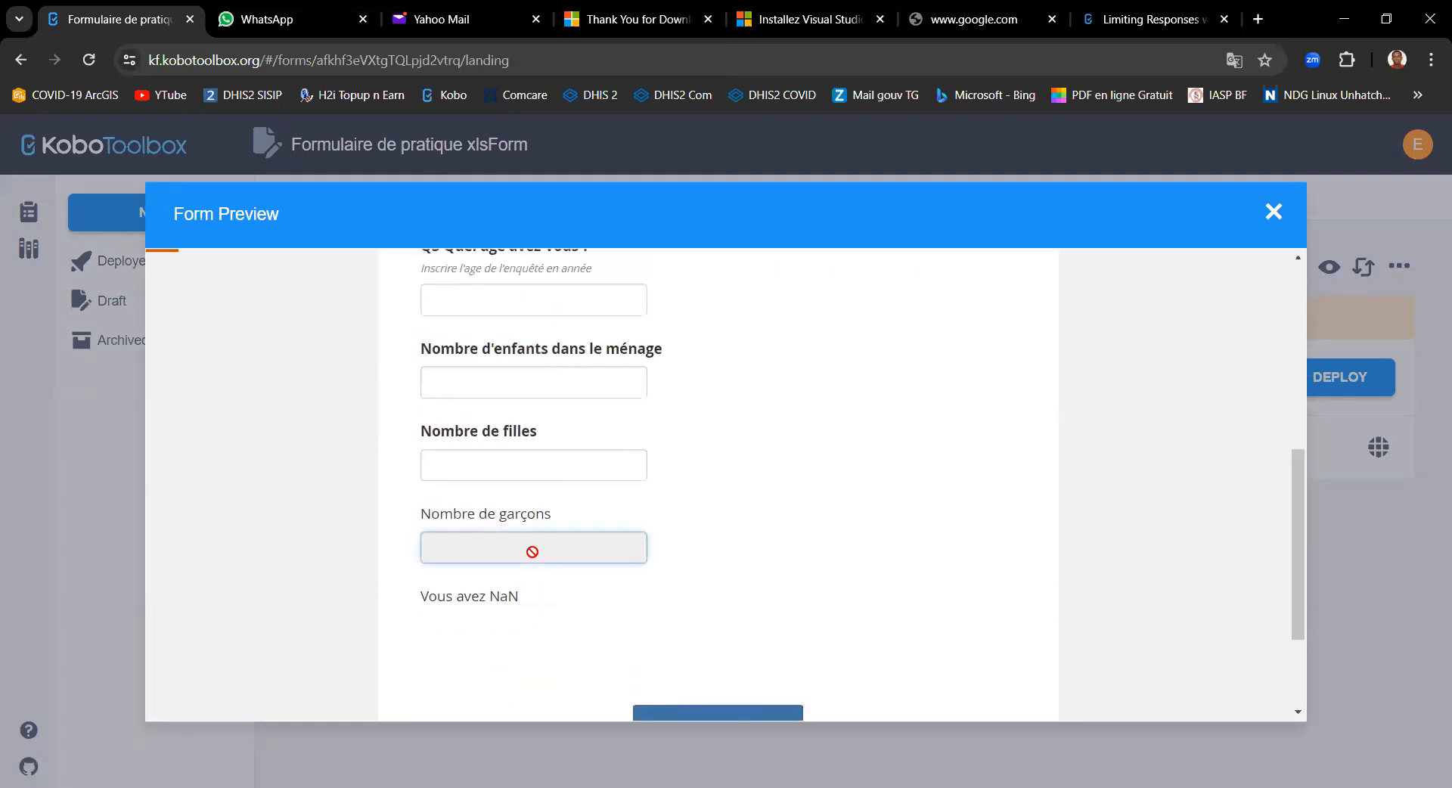
click(449, 388)
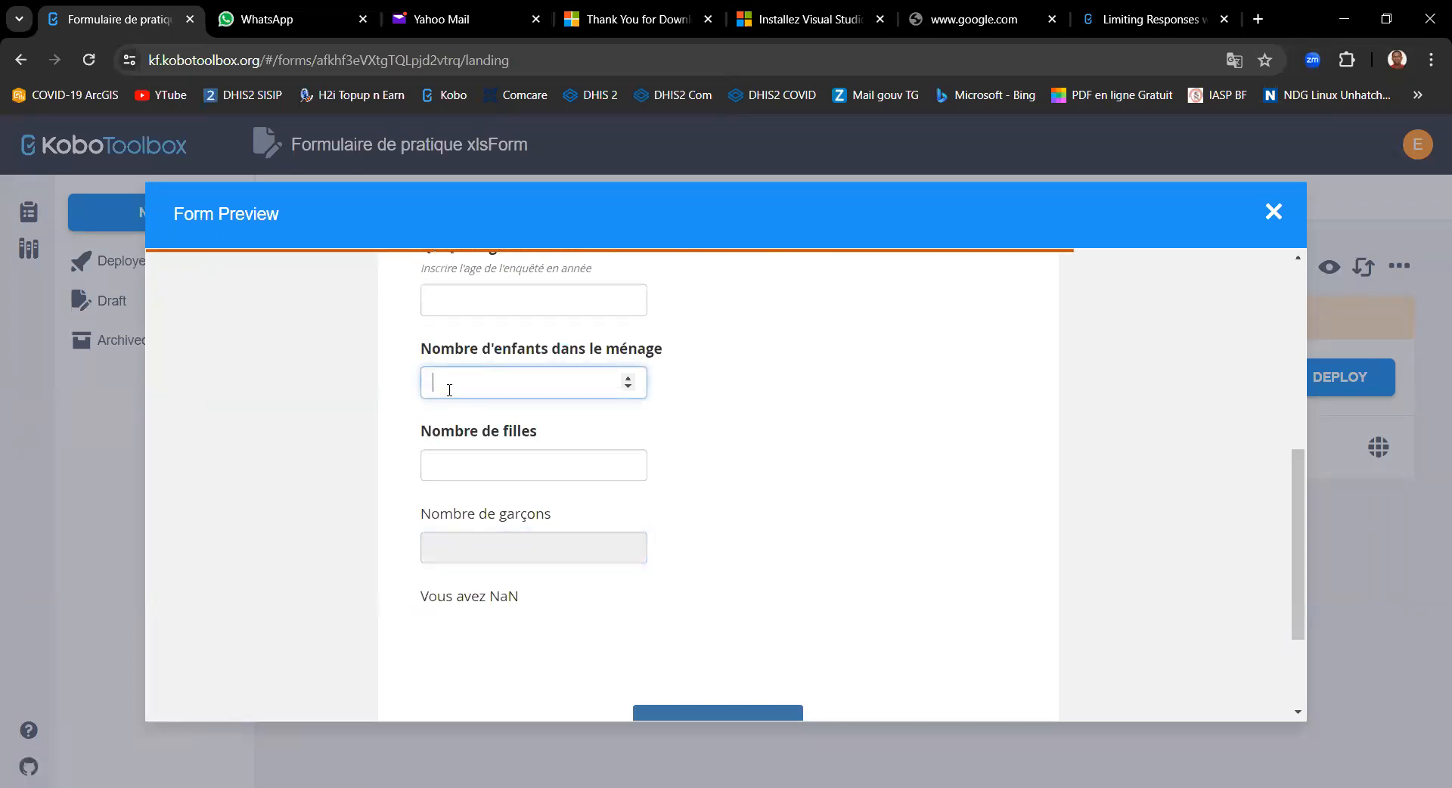
key(Tab)
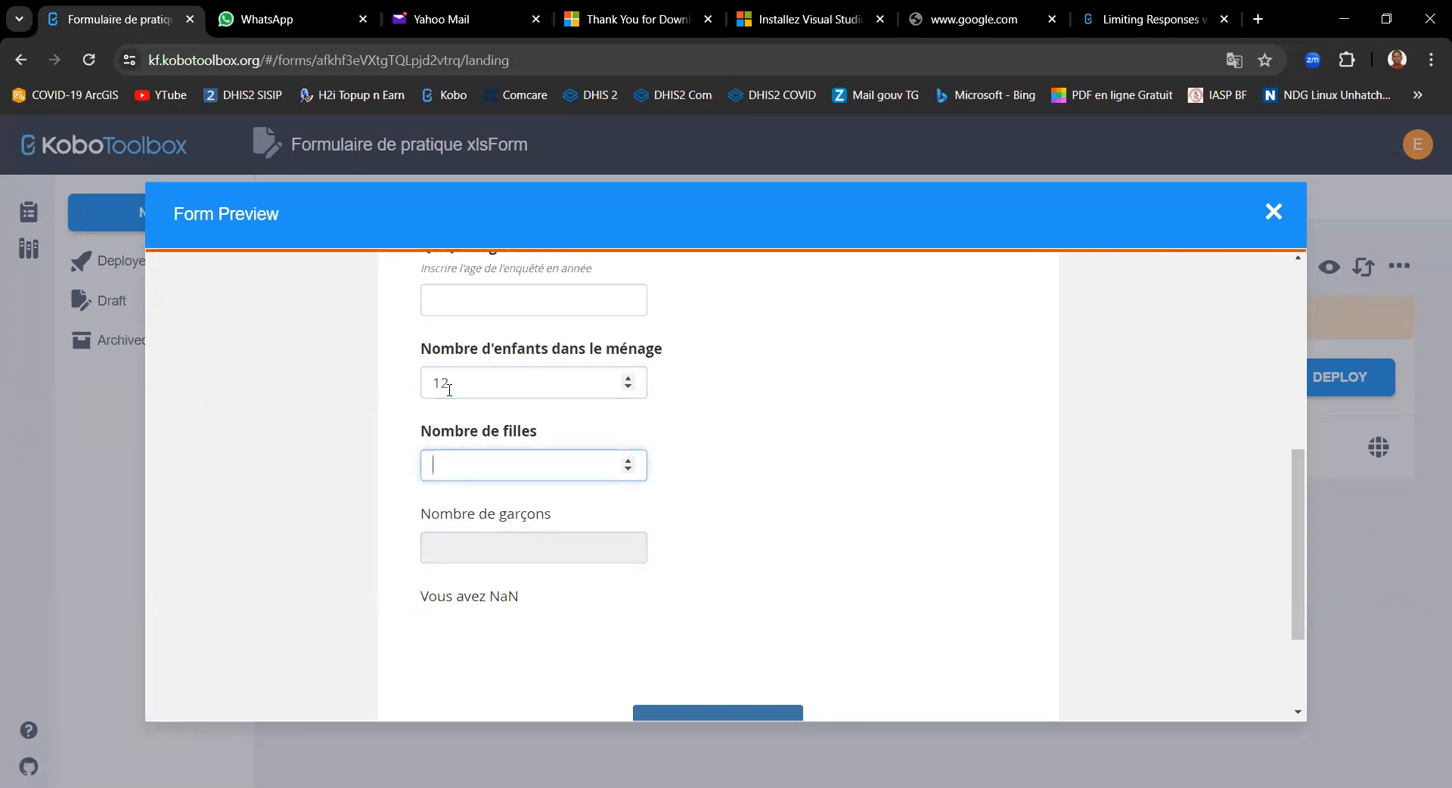
key(Tab)
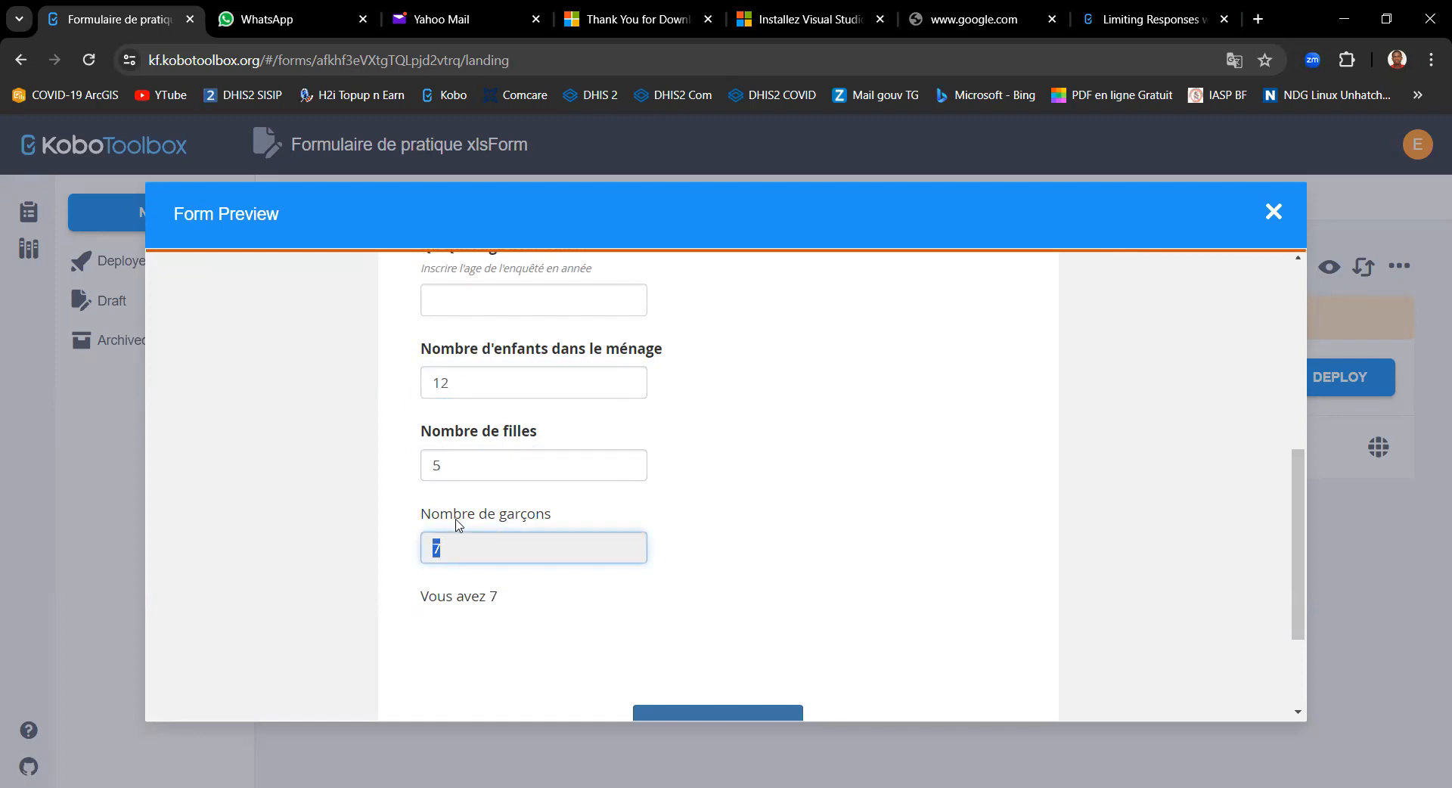
click(452, 603)
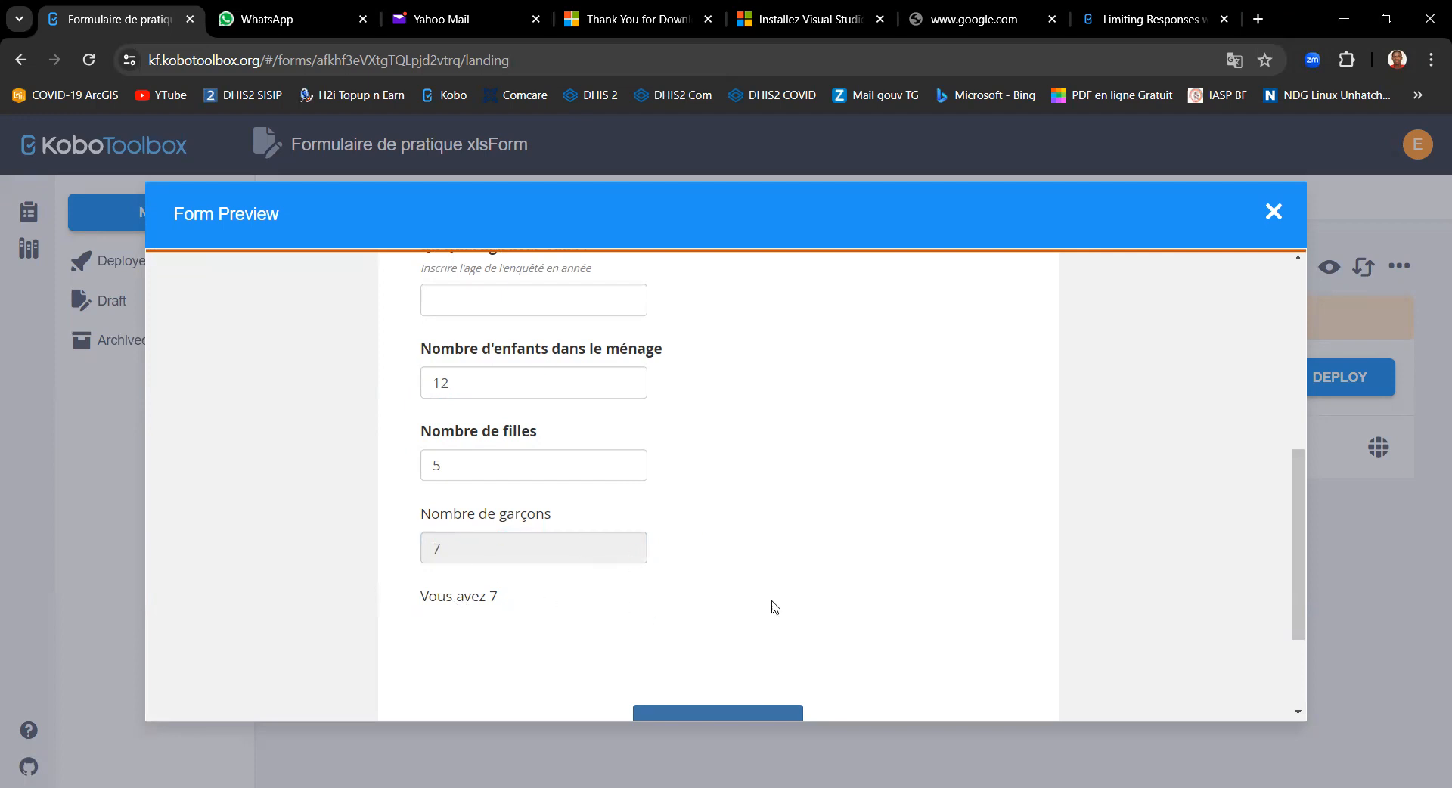
click(1273, 216)
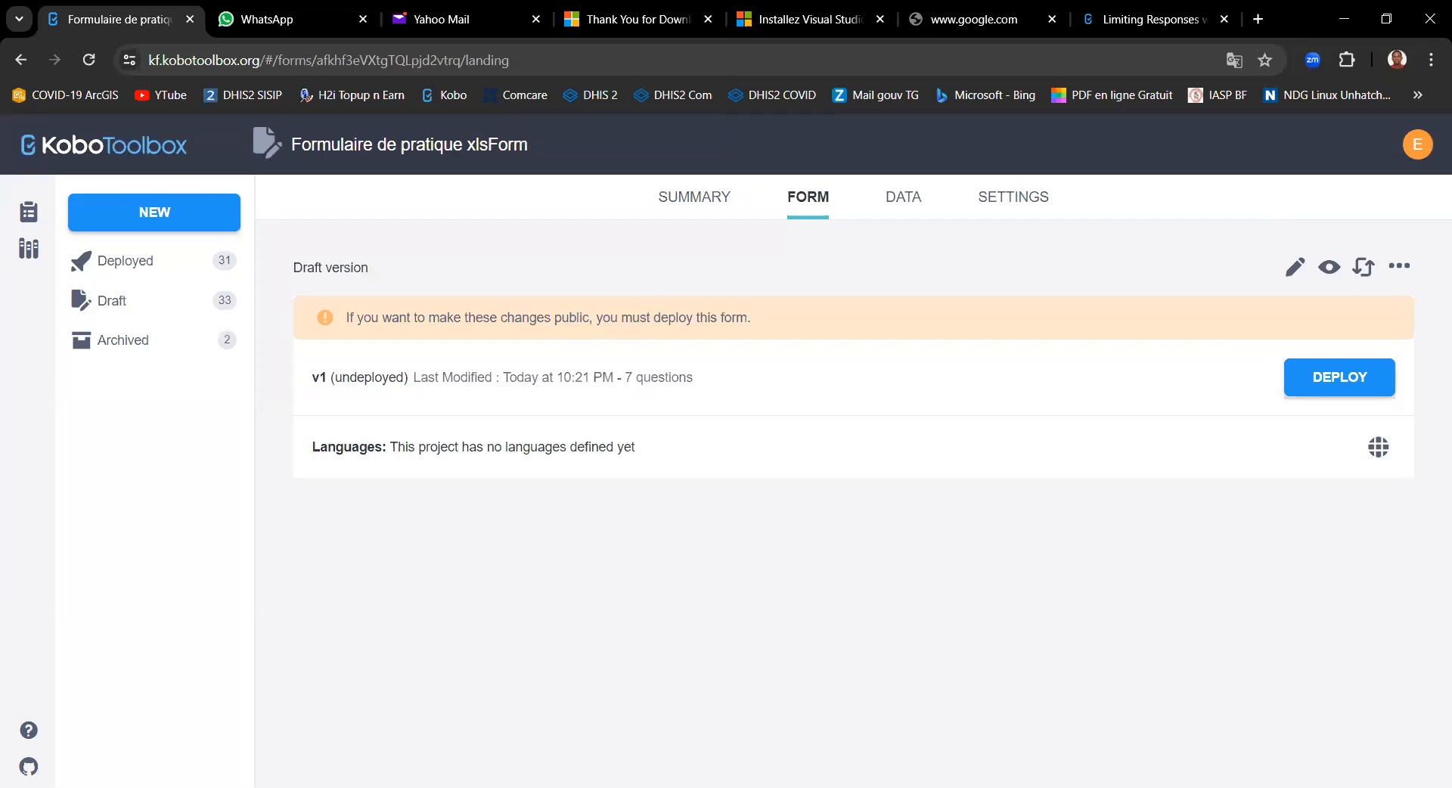
Switch back to the "pour documents" workbook in Excel and review the parameter columns from repeat_count through the last one.
key(alt+Tab)
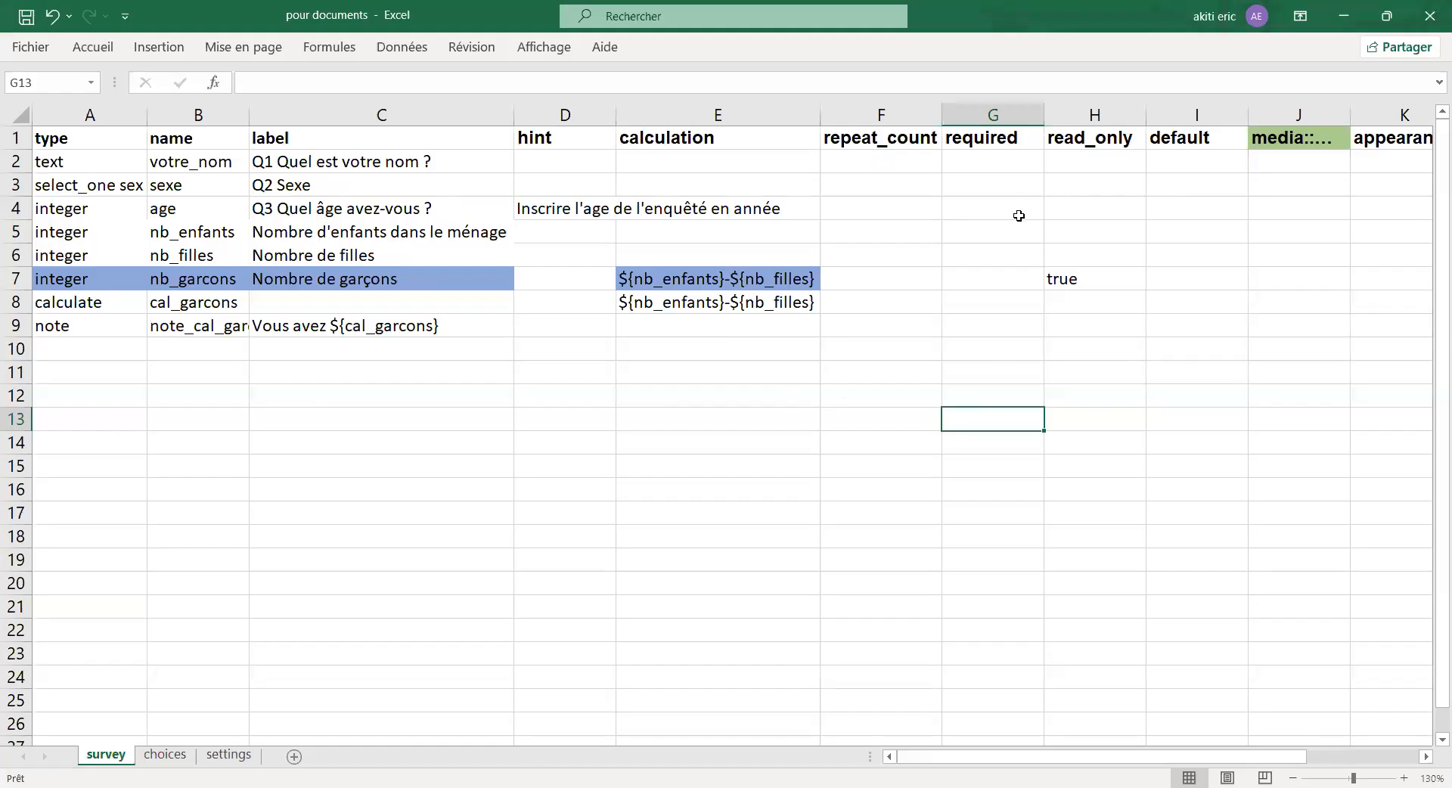
drag(871, 113, 998, 115)
drag(1410, 100, 1342, 118)
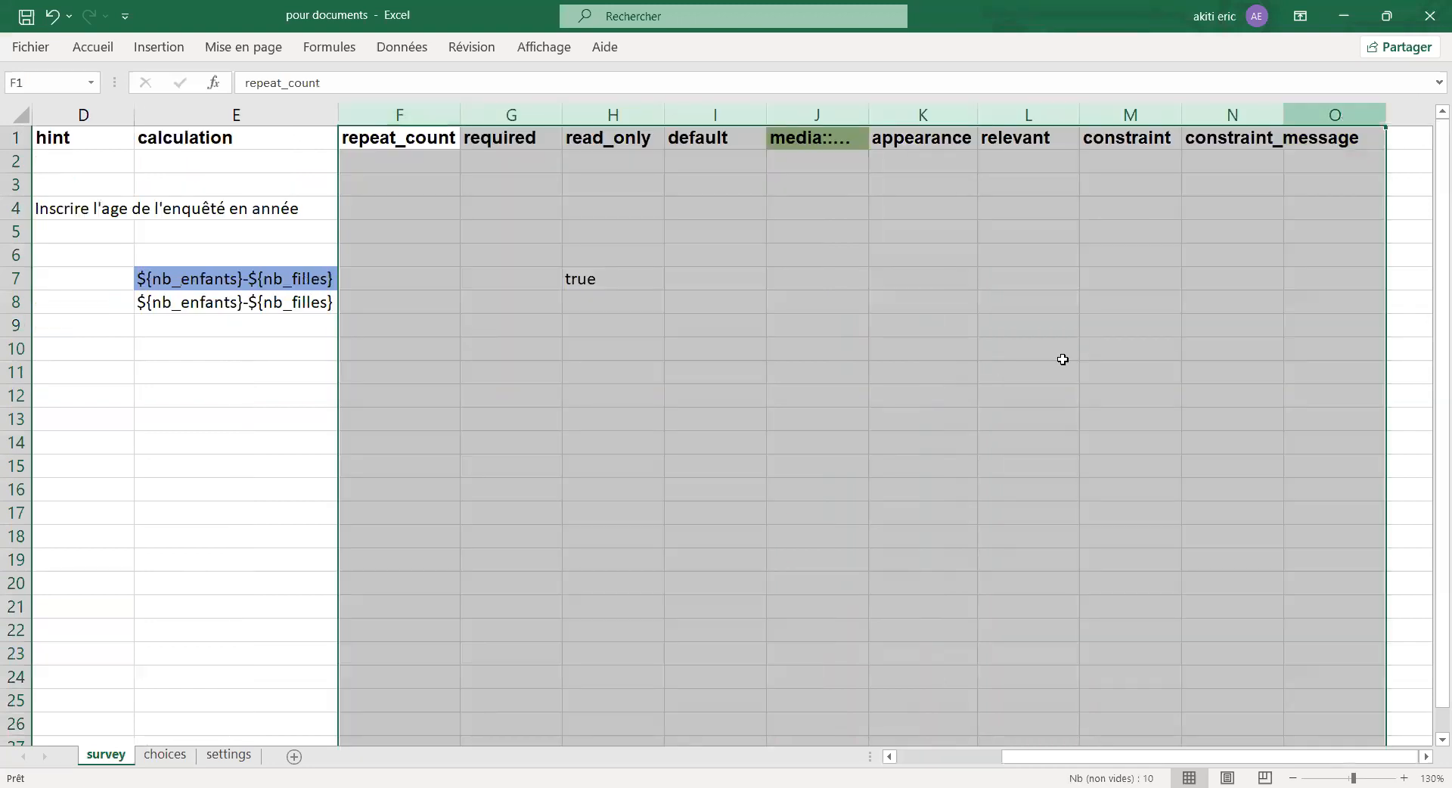
drag(1051, 757, 923, 761)
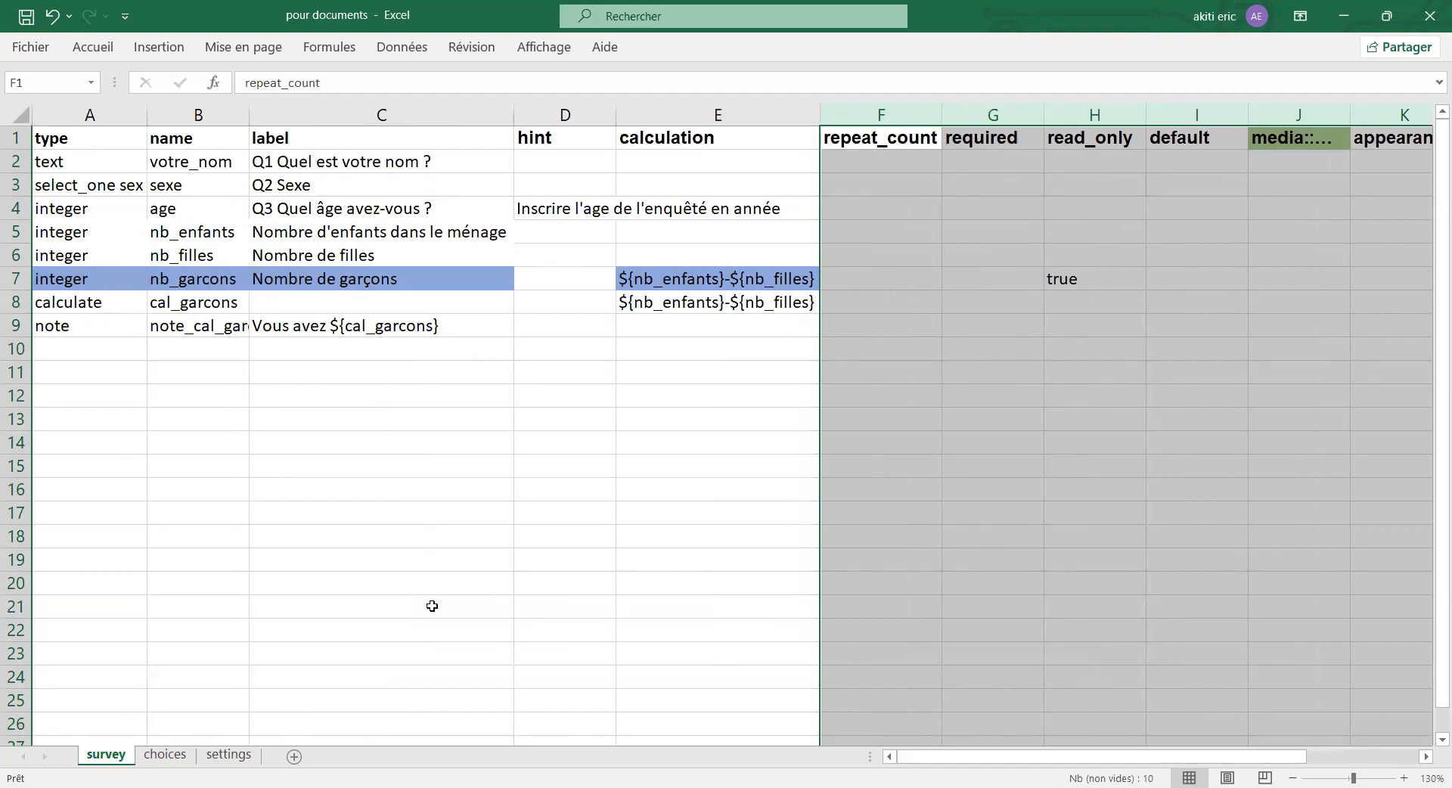
Switch to the Classeur1 workbook and examine the Ajout de Média row in the XLSForm parameter list.
key(alt+Tab)
click(18, 507)
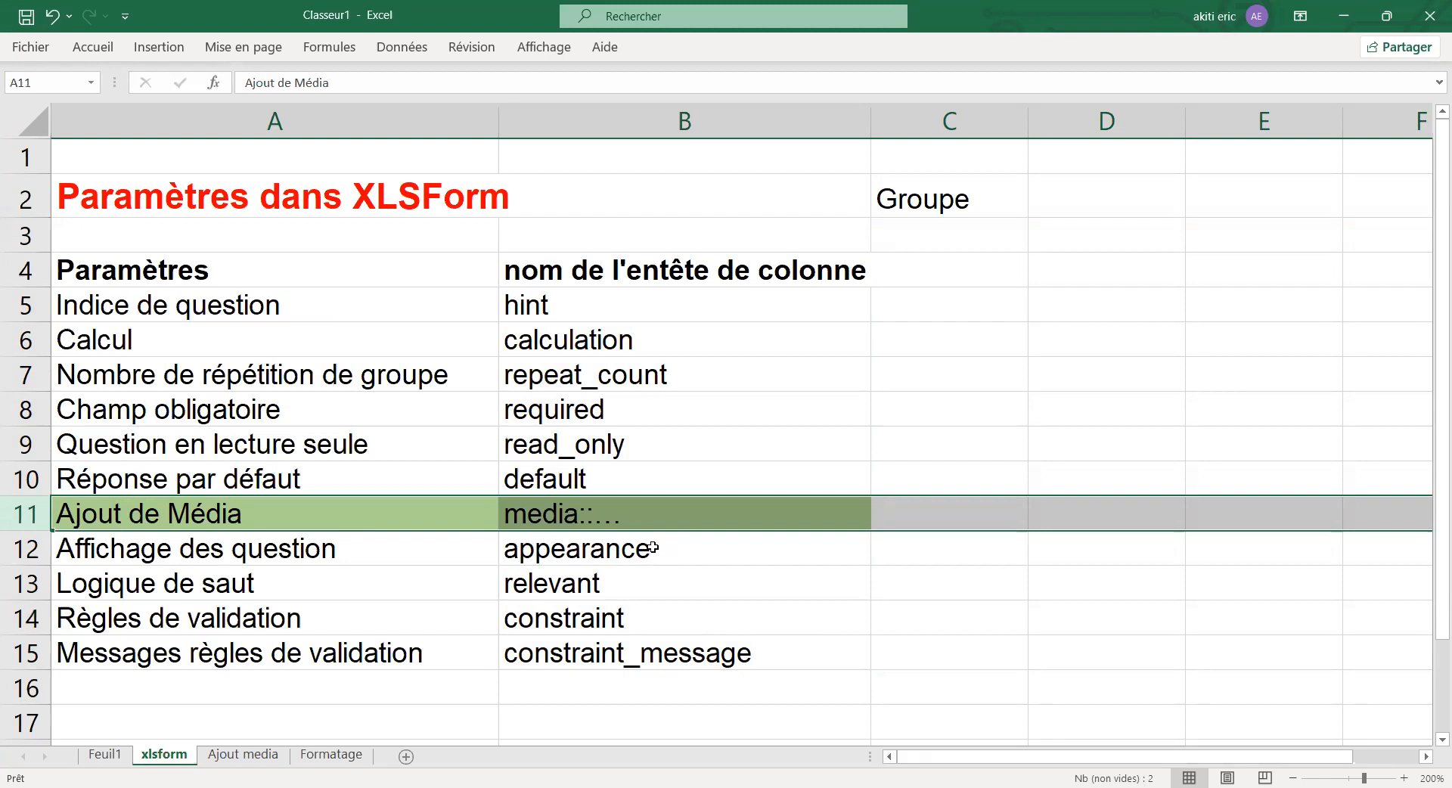
click(68, 518)
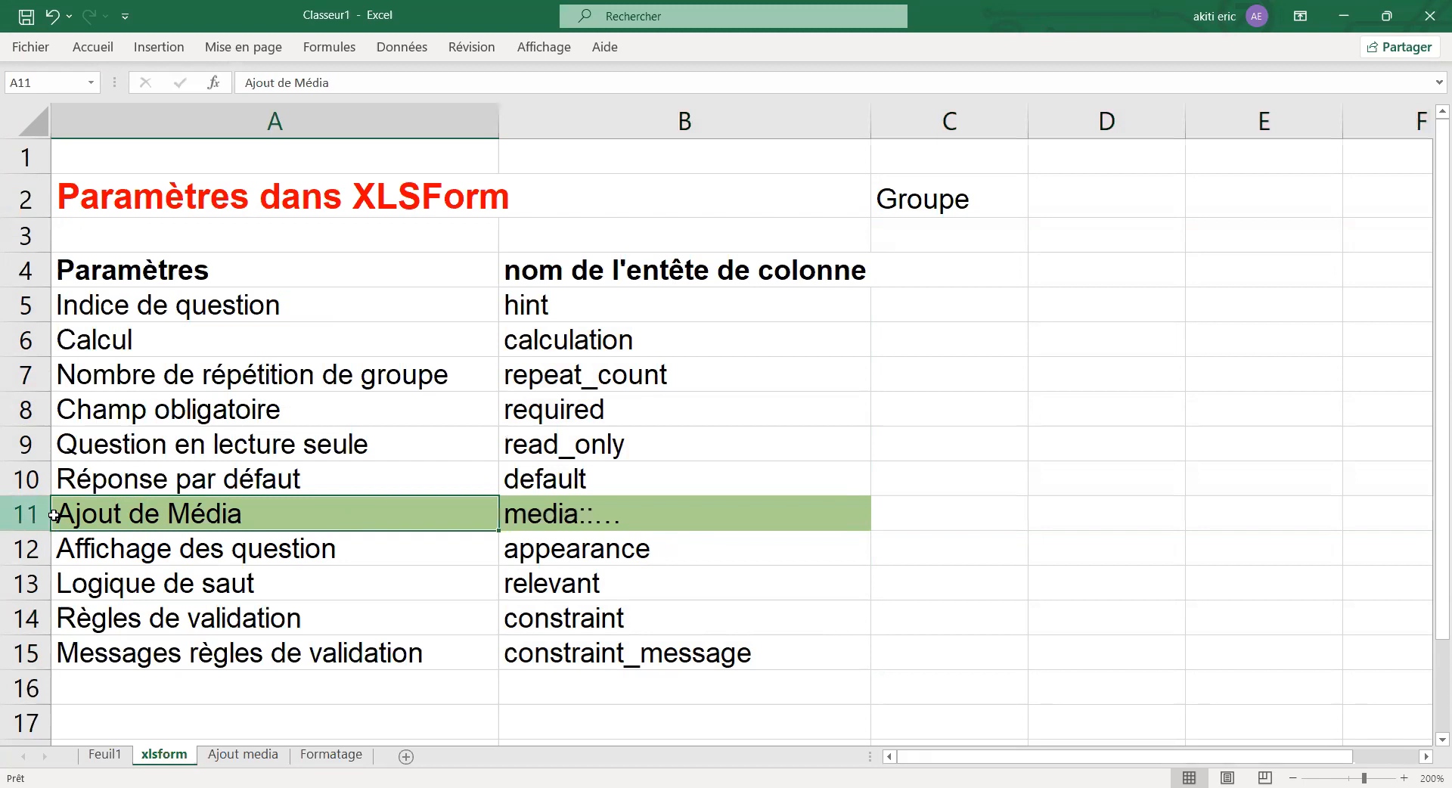